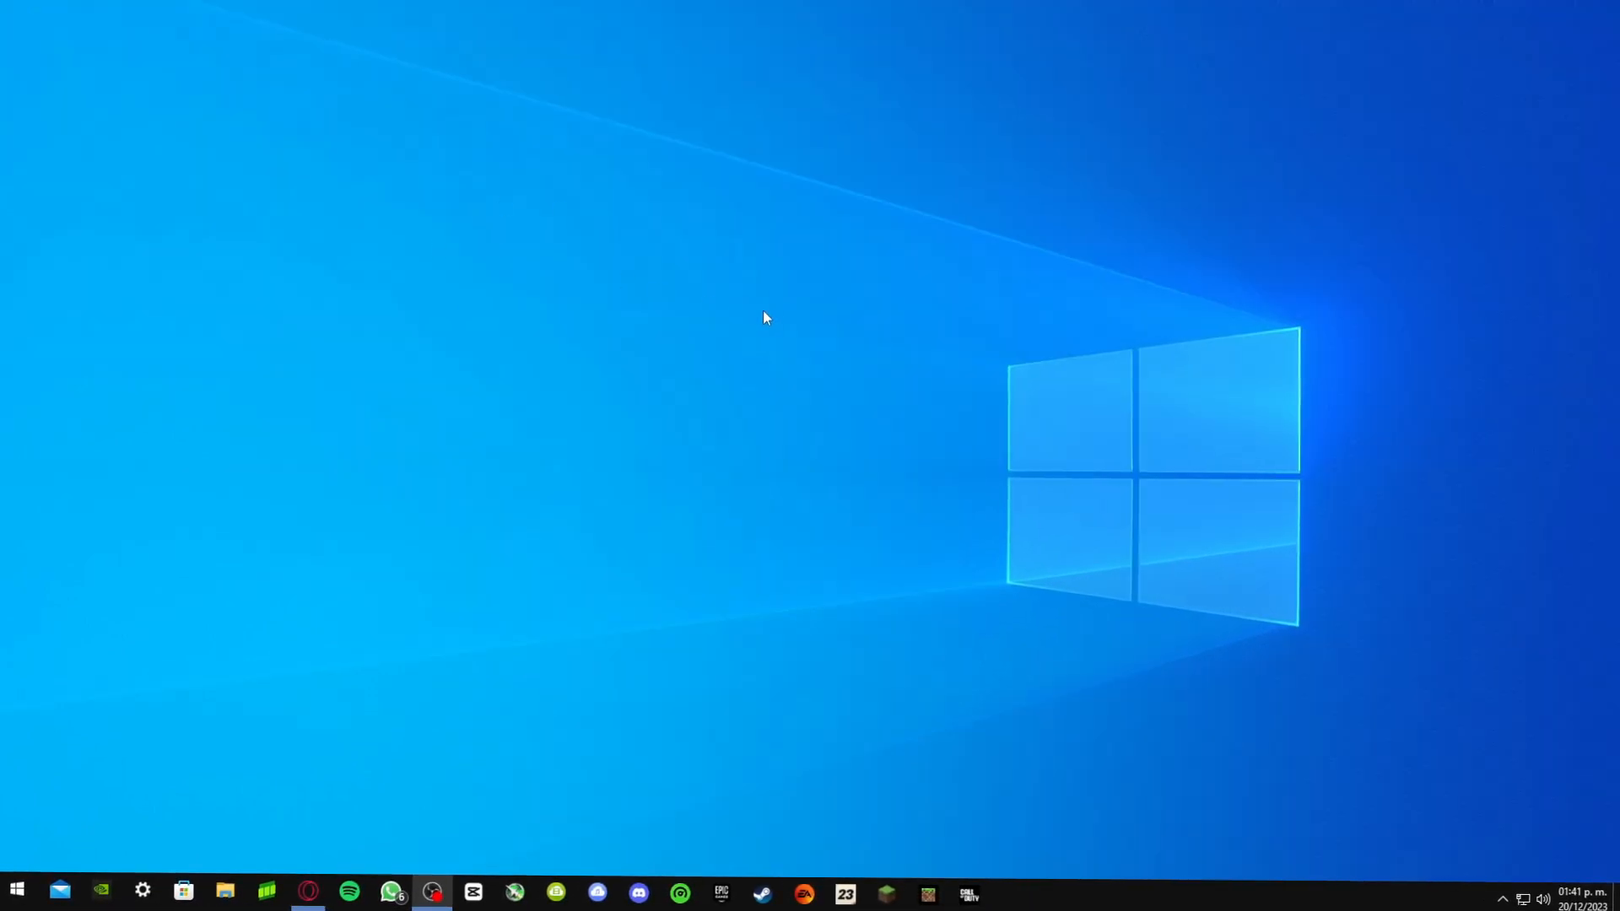
{"action": "right_click", "coordinate": [765, 317]}
{"action": "left_click", "coordinate": [605, 316]}
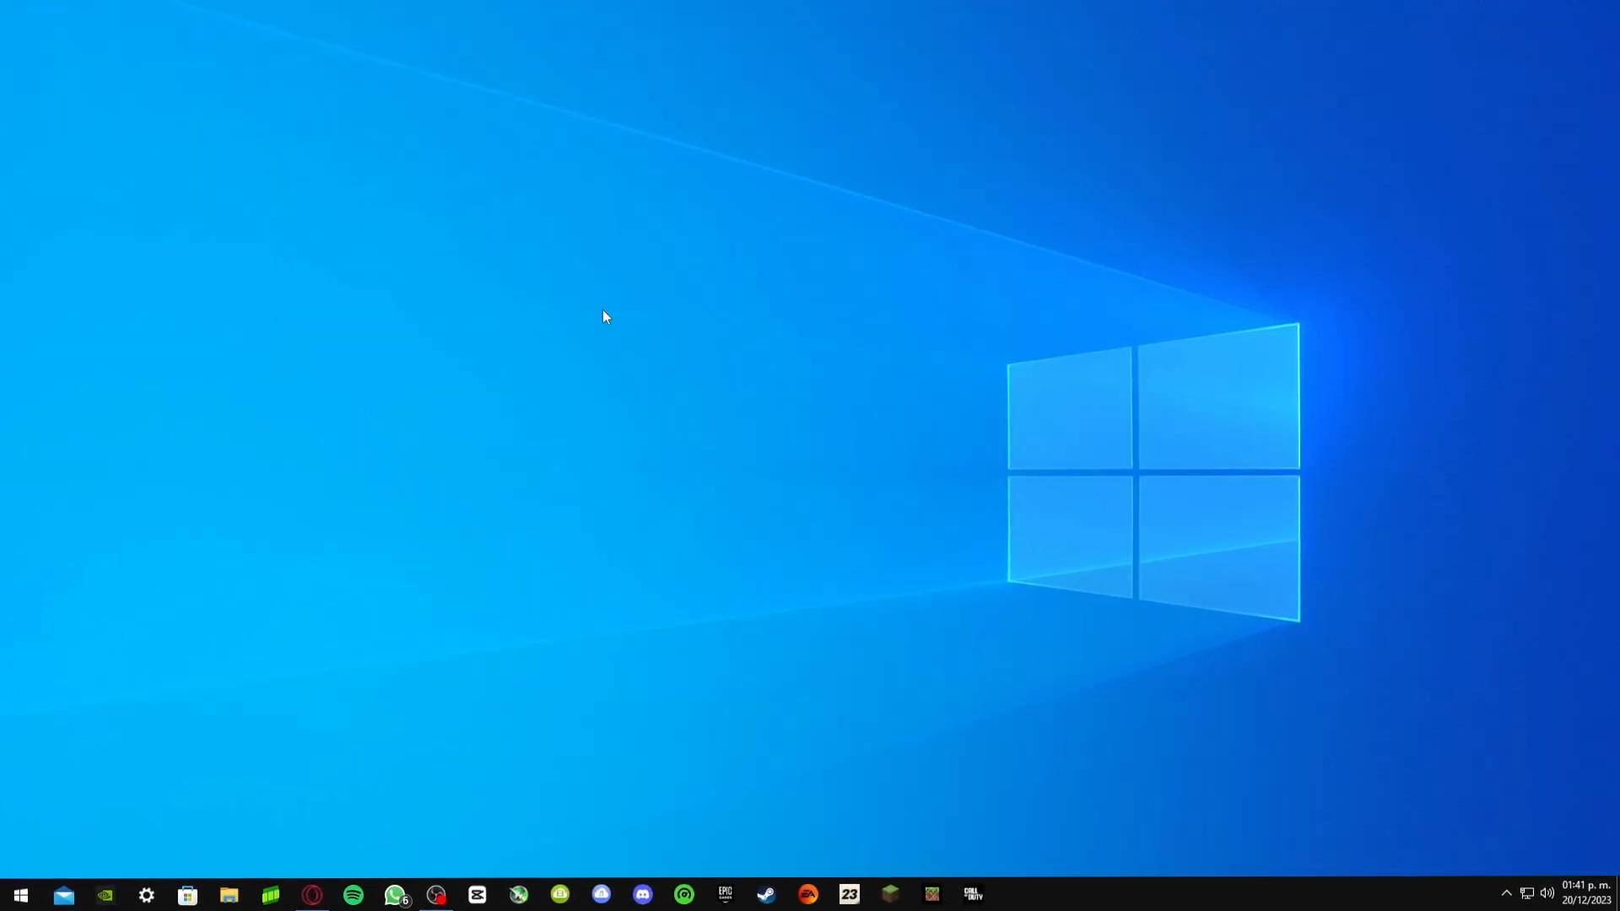
{"action": "right_click", "coordinate": [671, 312]}
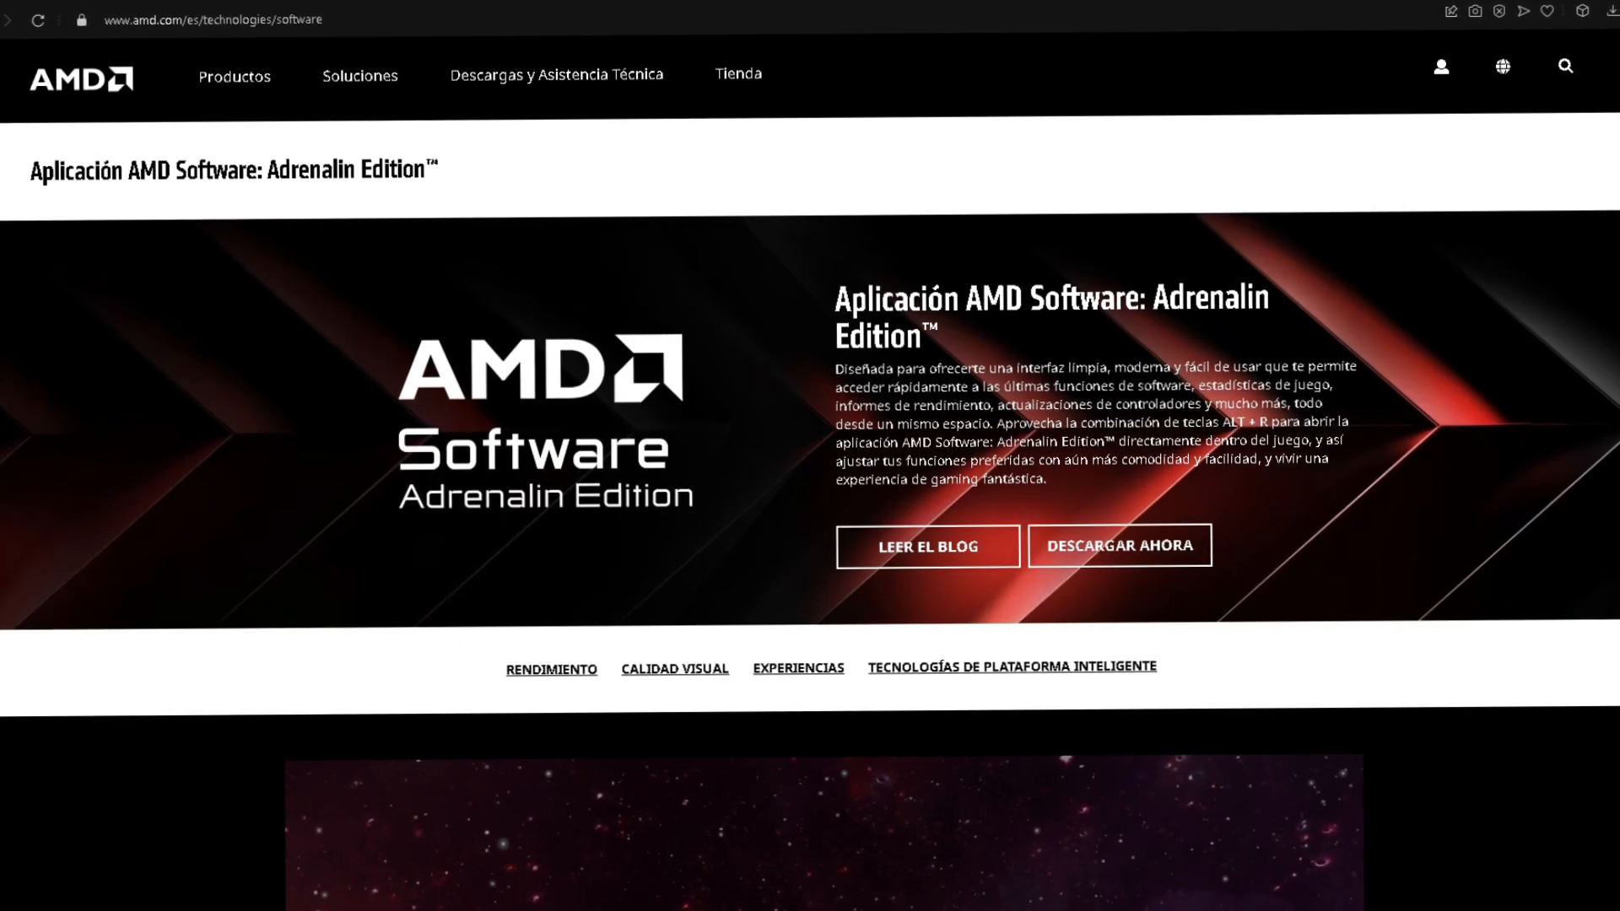
Go from the AMD Software: Adrenalin Edition web page to its driver download page
{"action": "scroll", "coordinate": [713, 420], "scroll_direction": "down", "scroll_amount": 1}
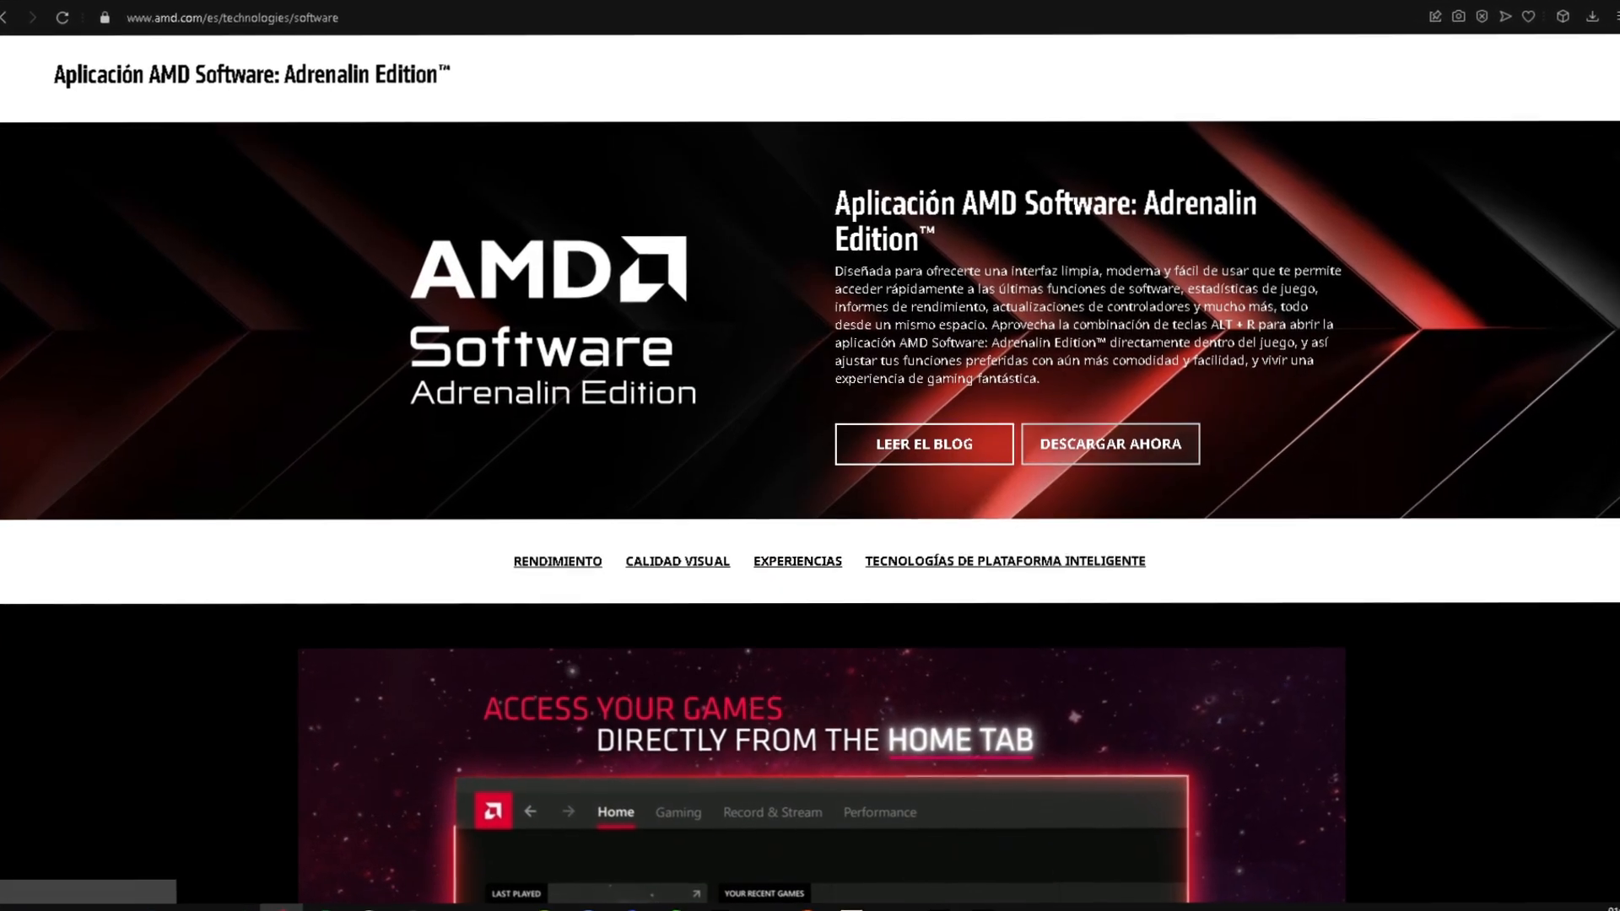
{"action": "scroll", "coordinate": [1321, 290], "scroll_direction": "up", "scroll_amount": 1}
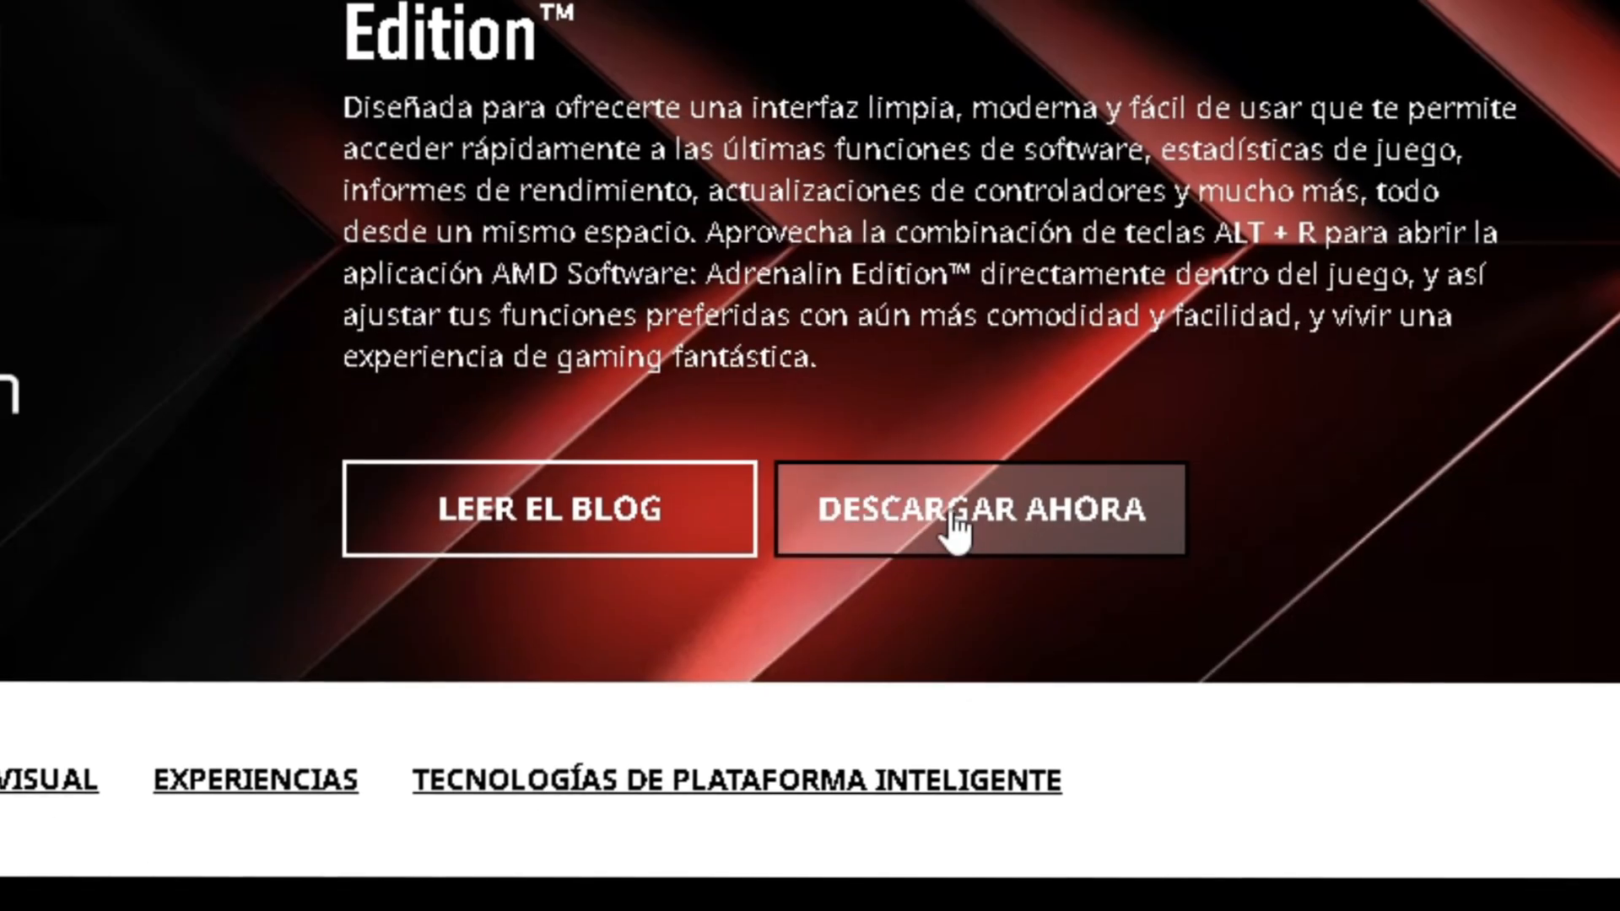
{"action": "left_click", "coordinate": [955, 527]}
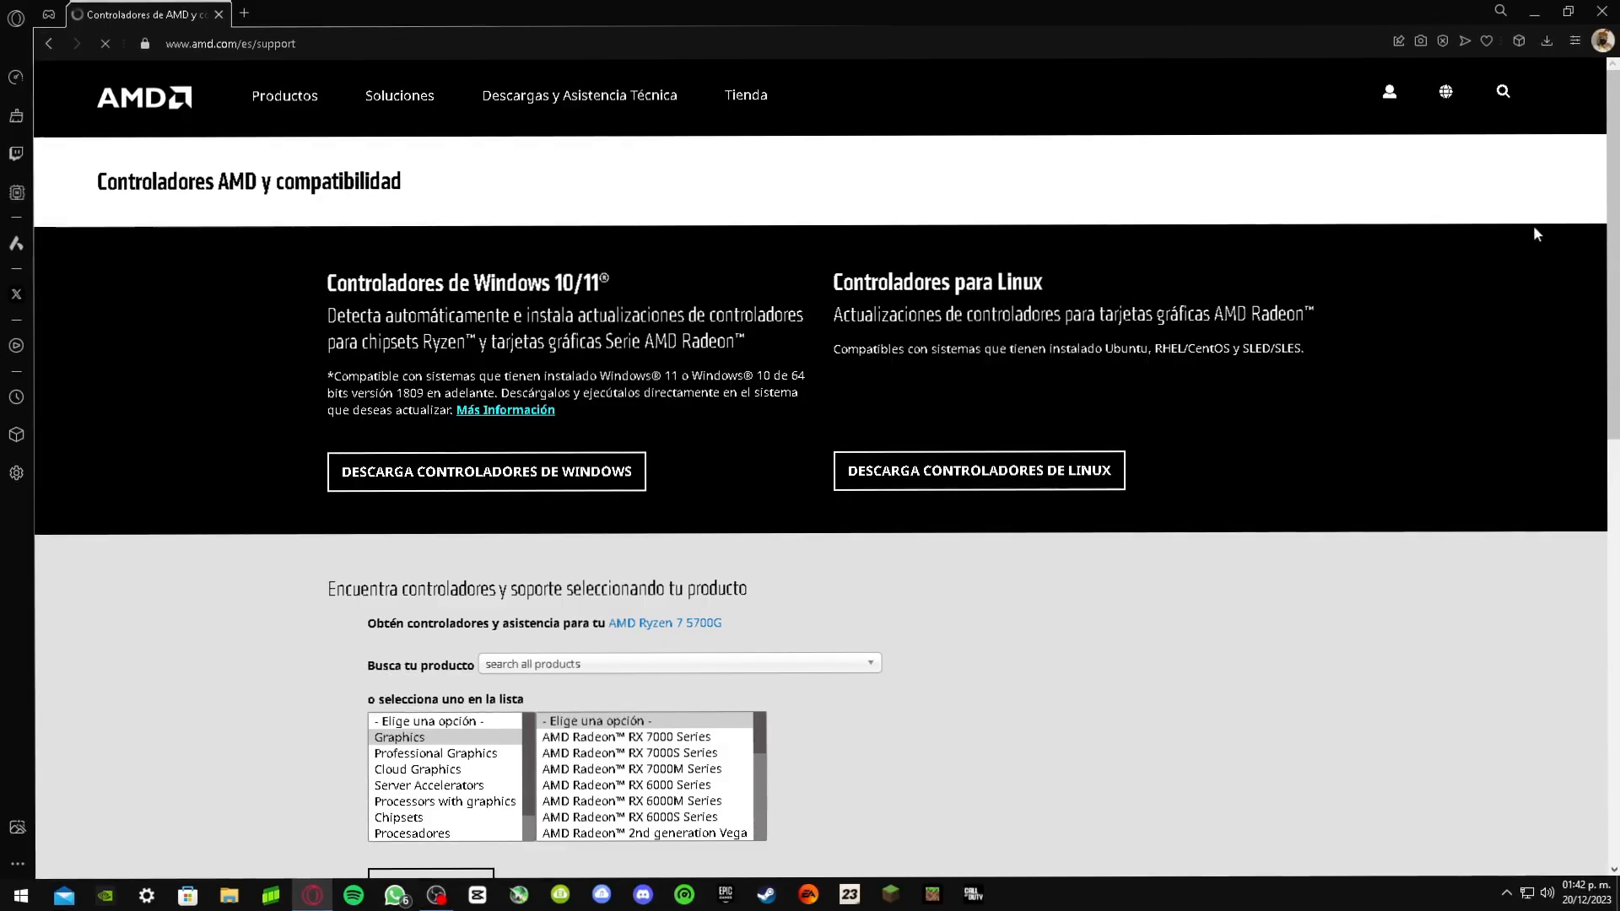
Search the product list for "7 5700g", choose AMD Ryzen 7 5700G and submit it to open its driver page
{"action": "scroll", "coordinate": [843, 422], "scroll_direction": "down", "scroll_amount": 4}
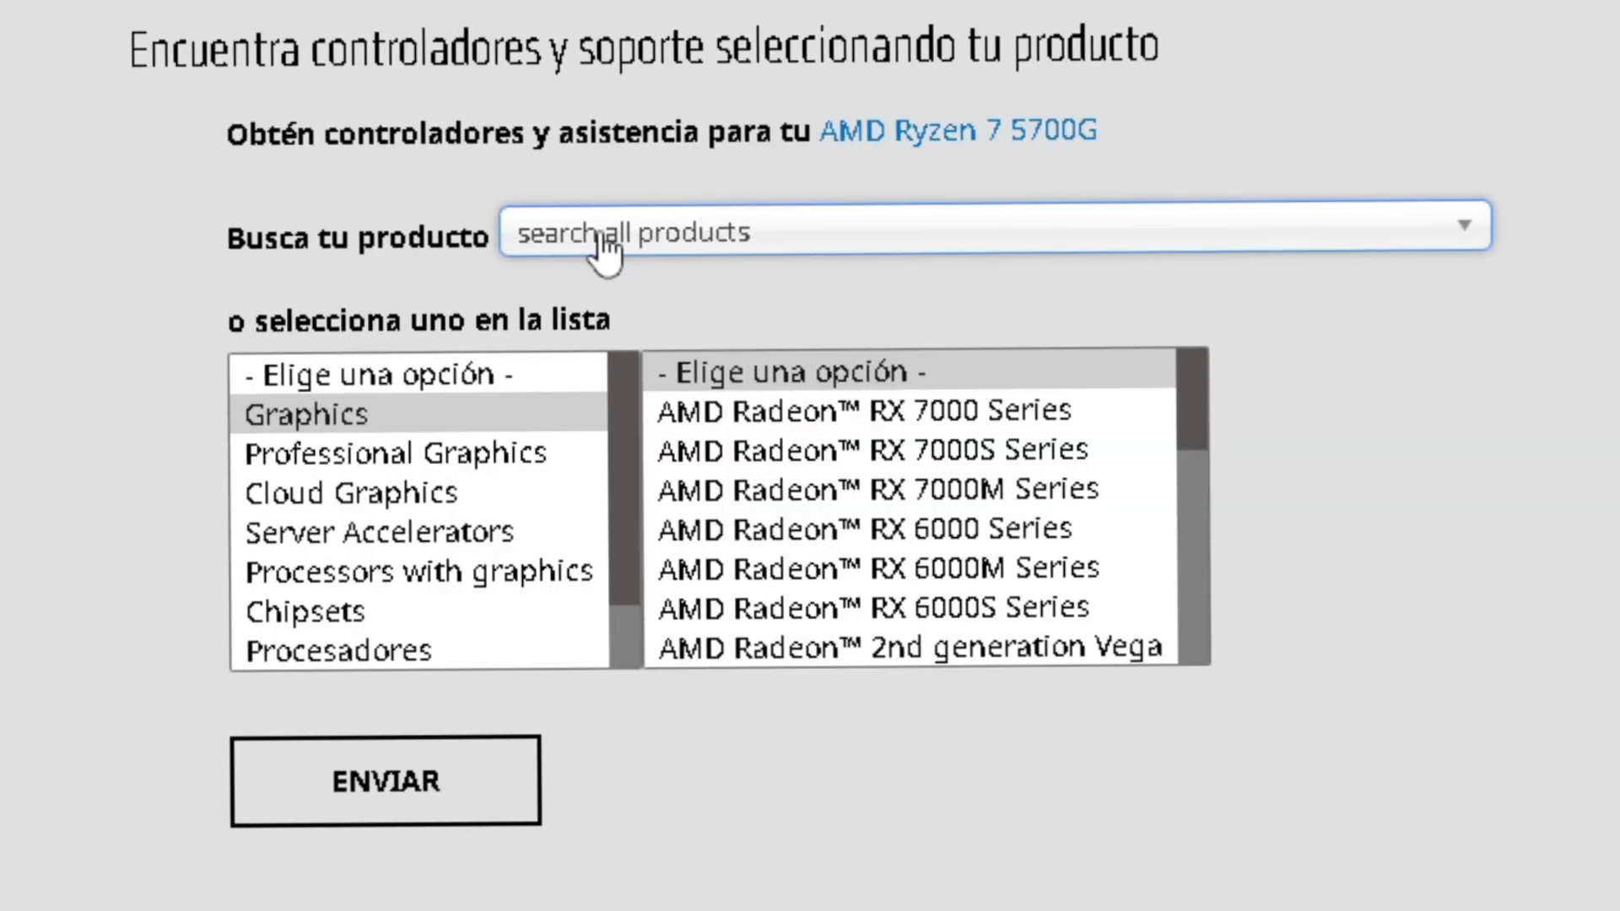
{"action": "left_click", "coordinate": [645, 284]}
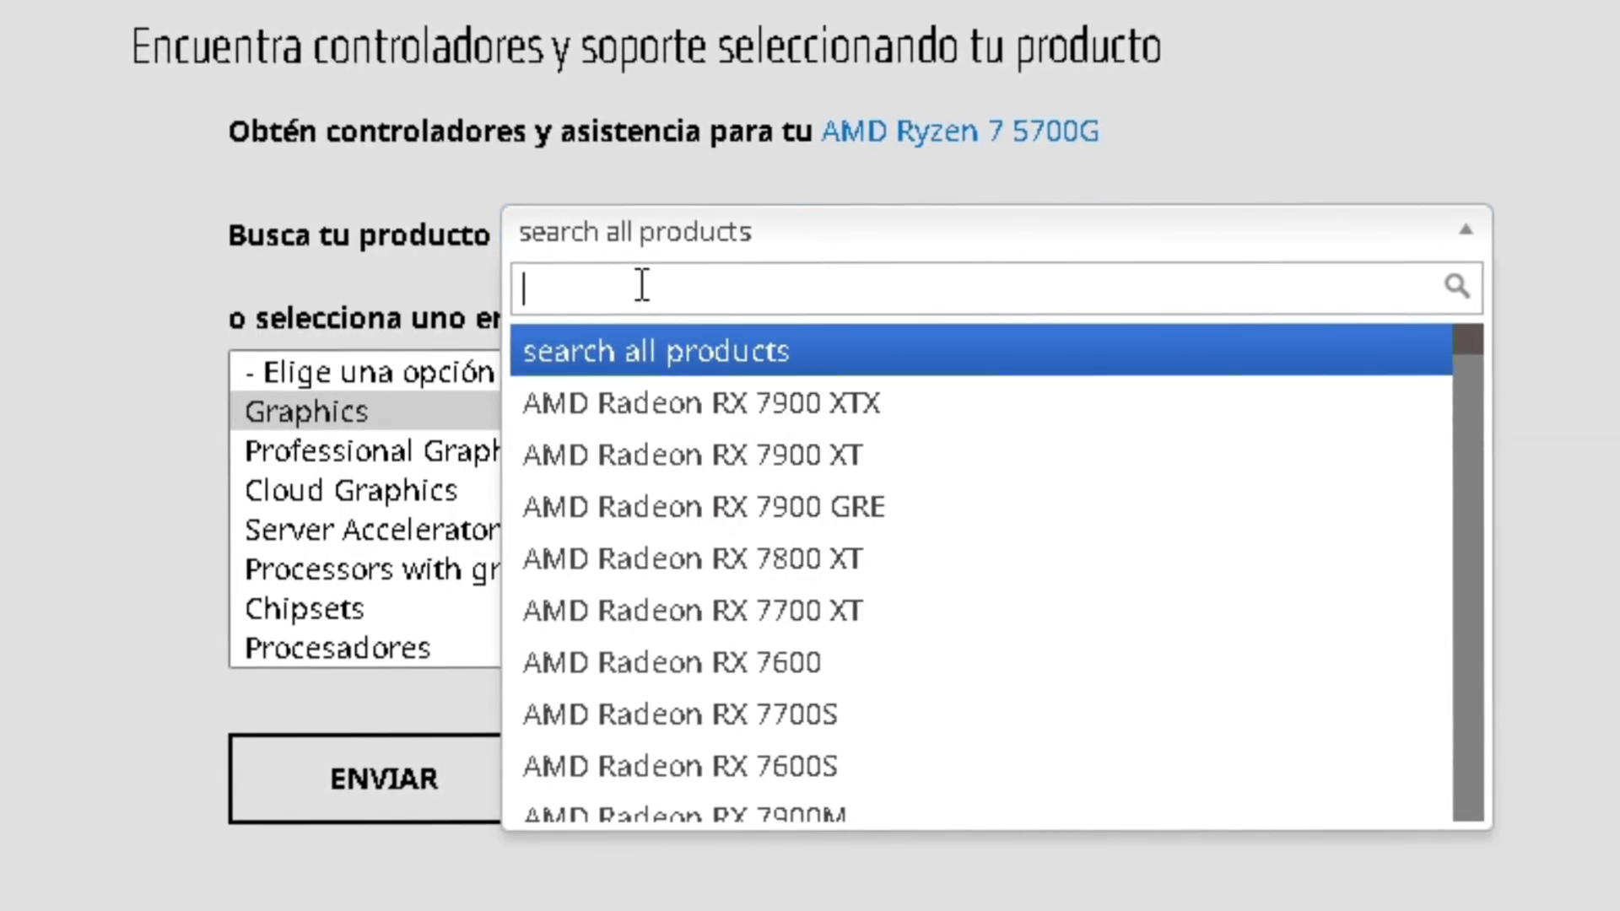
{"action": "type", "text": "7 5700g"}
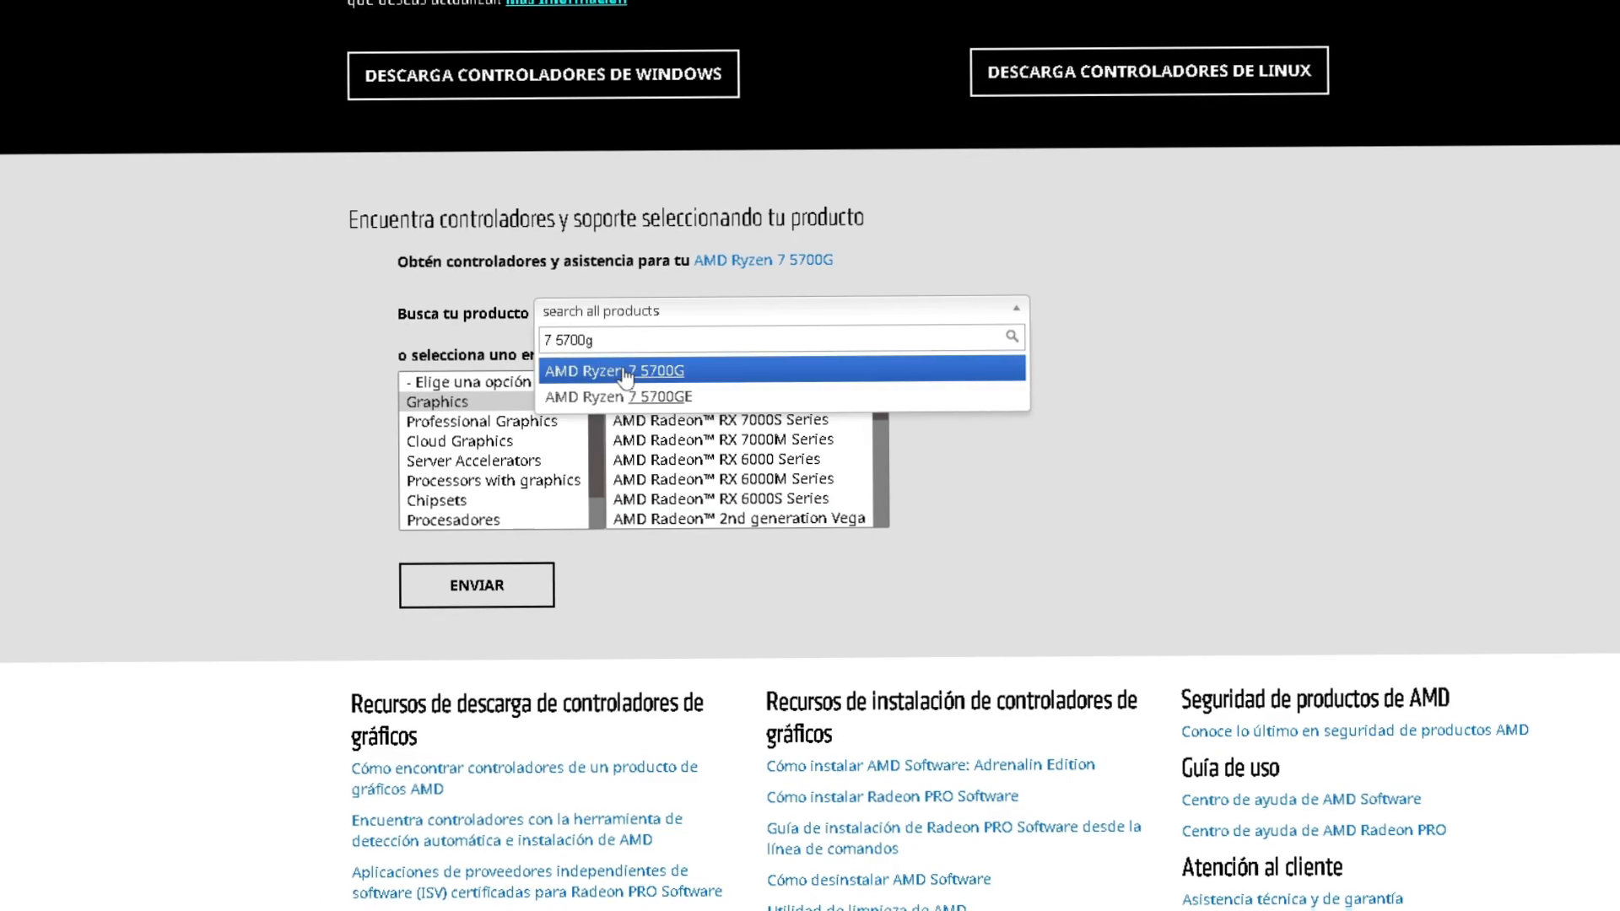
{"action": "left_click", "coordinate": [641, 369]}
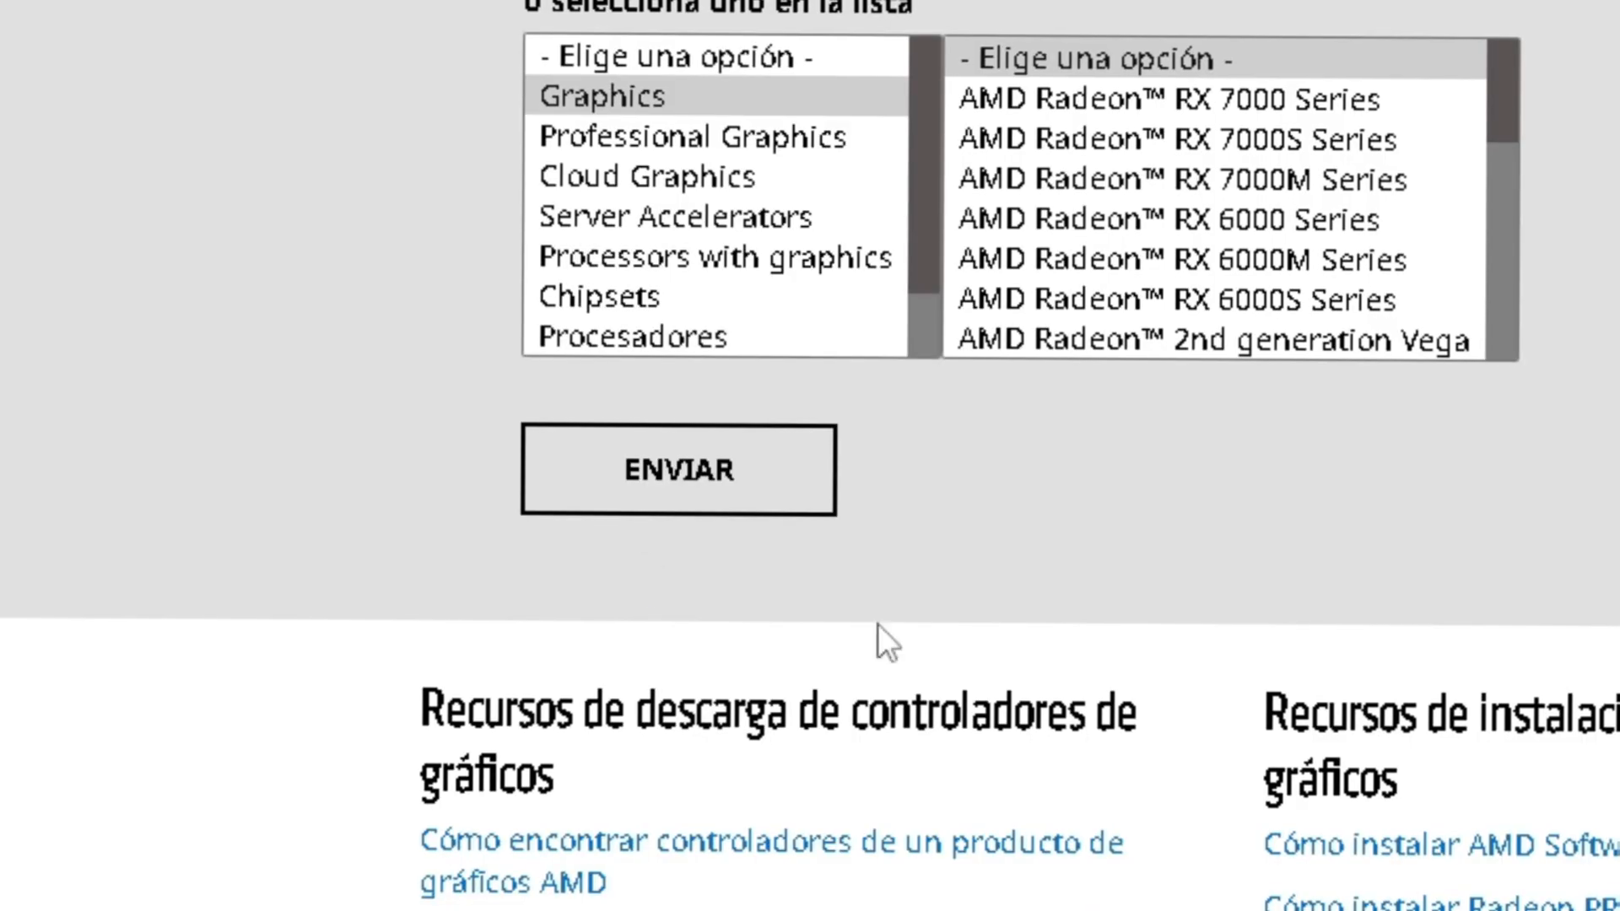
{"action": "left_click", "coordinate": [688, 485]}
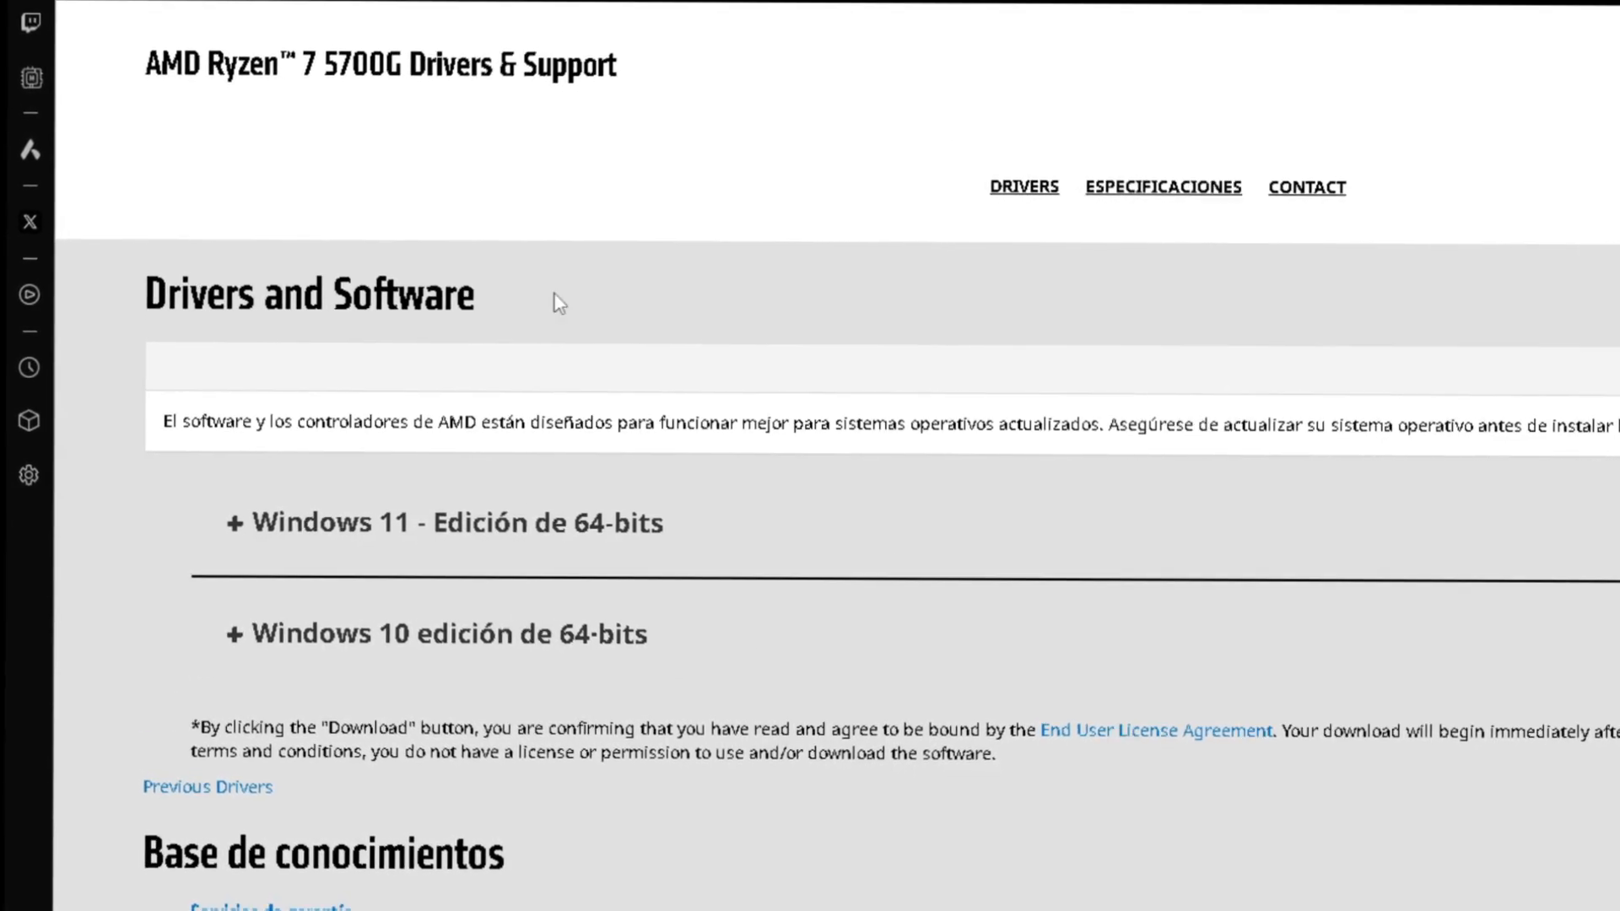
Expand the Windows 10 64-bit drivers and download AMD Software: Adrenalin Edition, revision Adrenalin 23.11.1 (WHQL Recommended)
{"action": "scroll", "coordinate": [810, 404], "scroll_direction": "down", "scroll_amount": 2}
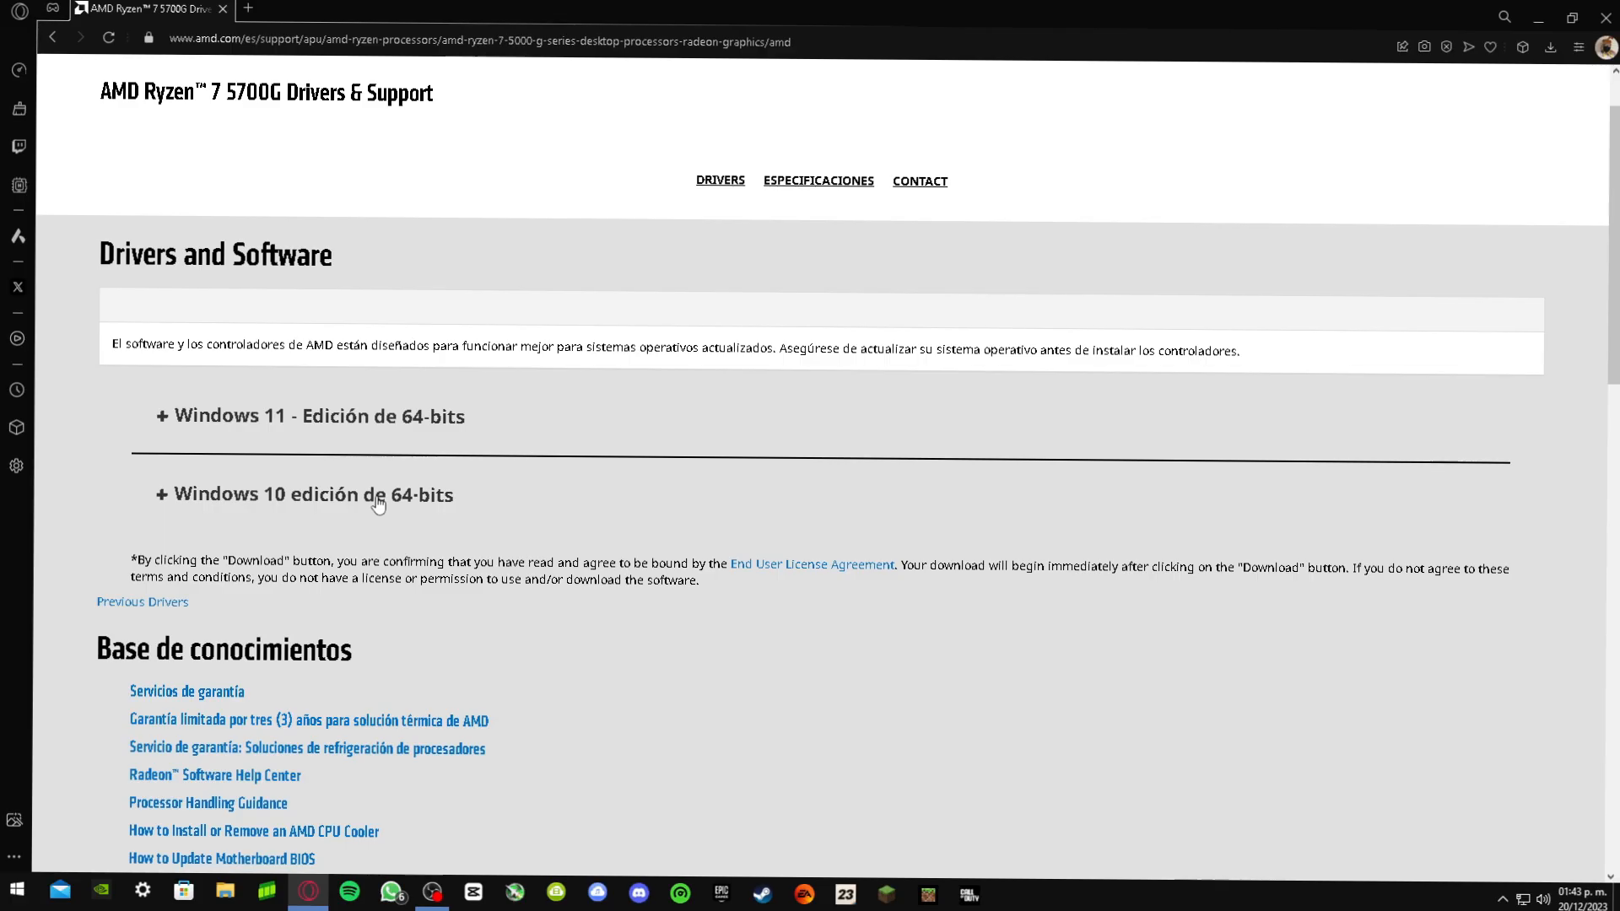
{"action": "left_click", "coordinate": [352, 504]}
{"action": "scroll", "coordinate": [353, 505], "scroll_direction": "down", "scroll_amount": 2}
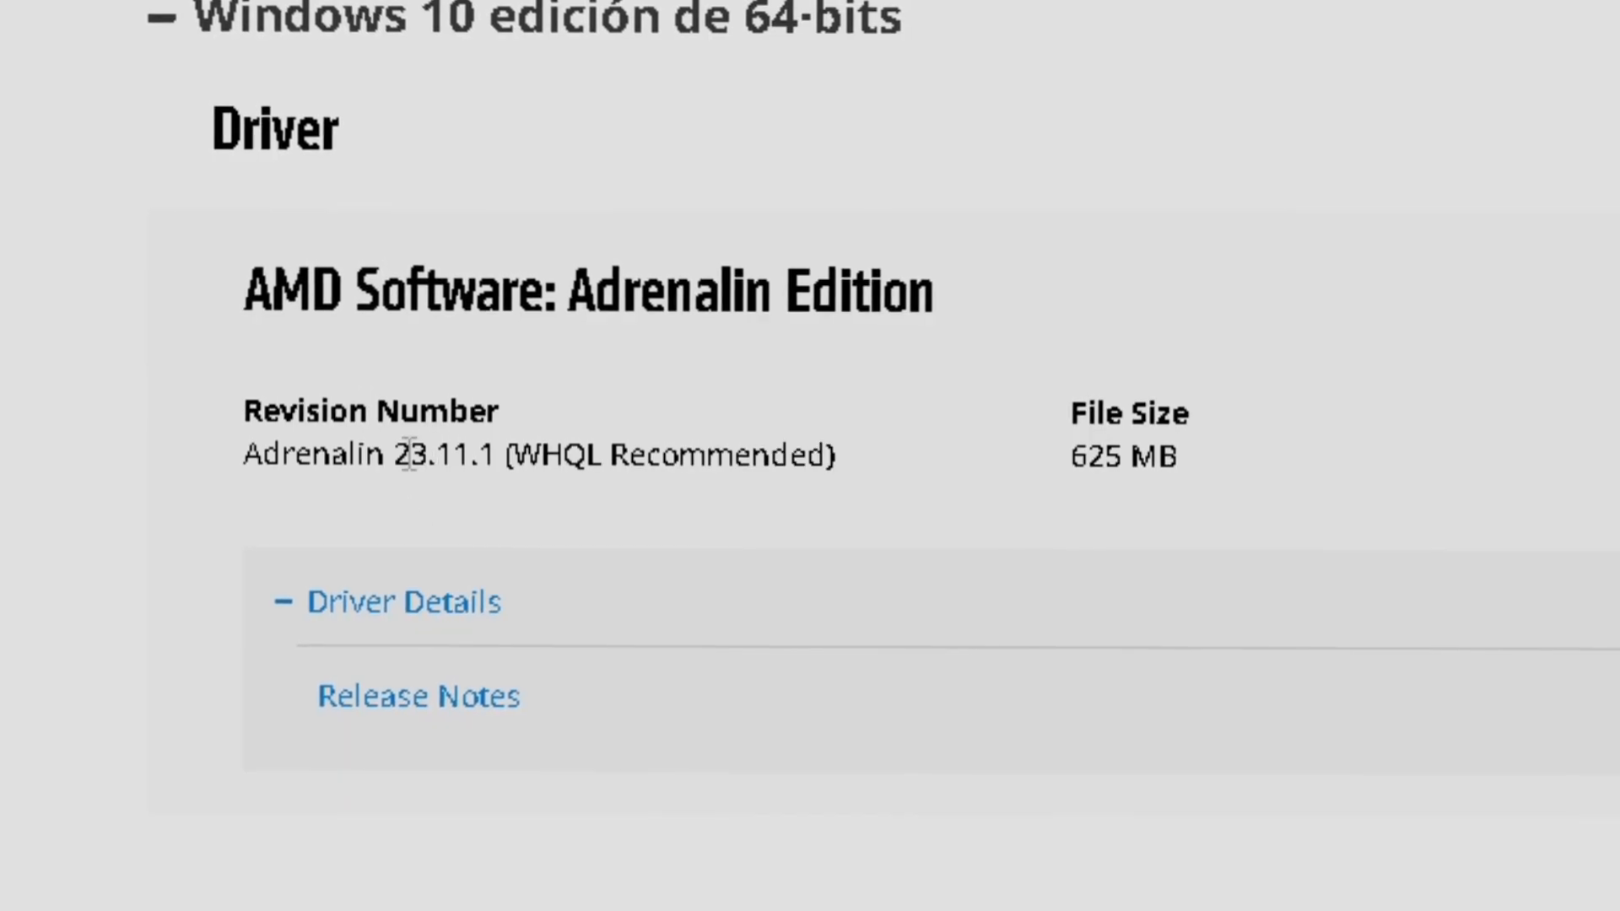
{"action": "left_click_drag", "start_coordinate": [254, 469], "coordinate": [291, 470]}
{"action": "left_click_drag", "start_coordinate": [488, 456], "coordinate": [498, 455]}
{"action": "left_click", "coordinate": [675, 464]}
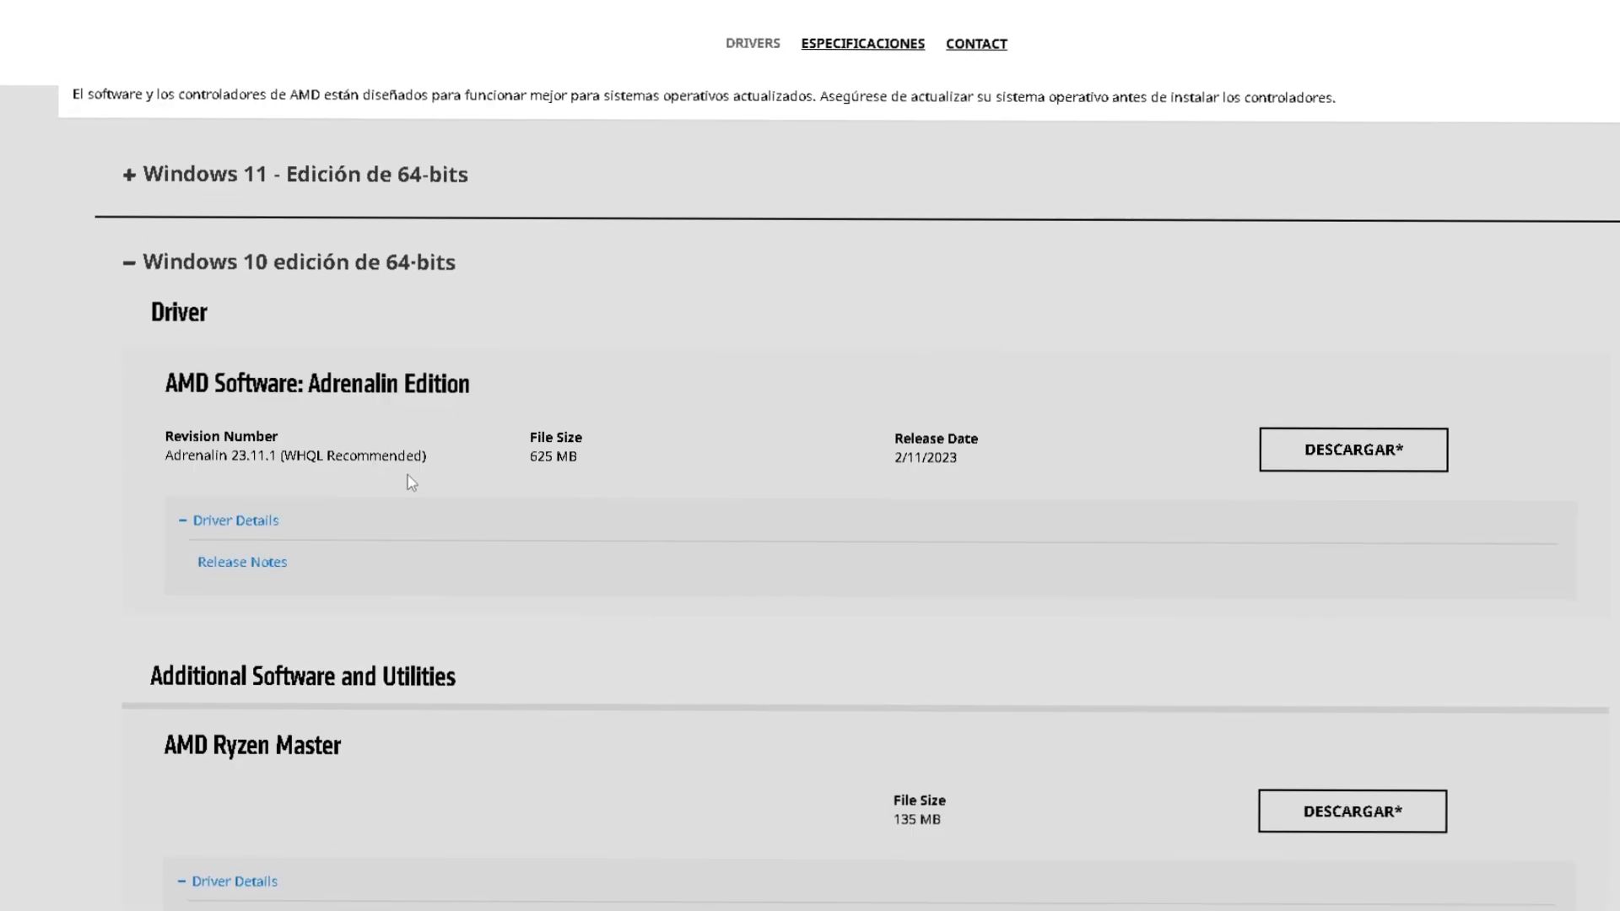
{"action": "left_click_drag", "start_coordinate": [361, 461], "coordinate": [281, 457]}
{"action": "left_click", "coordinate": [455, 483]}
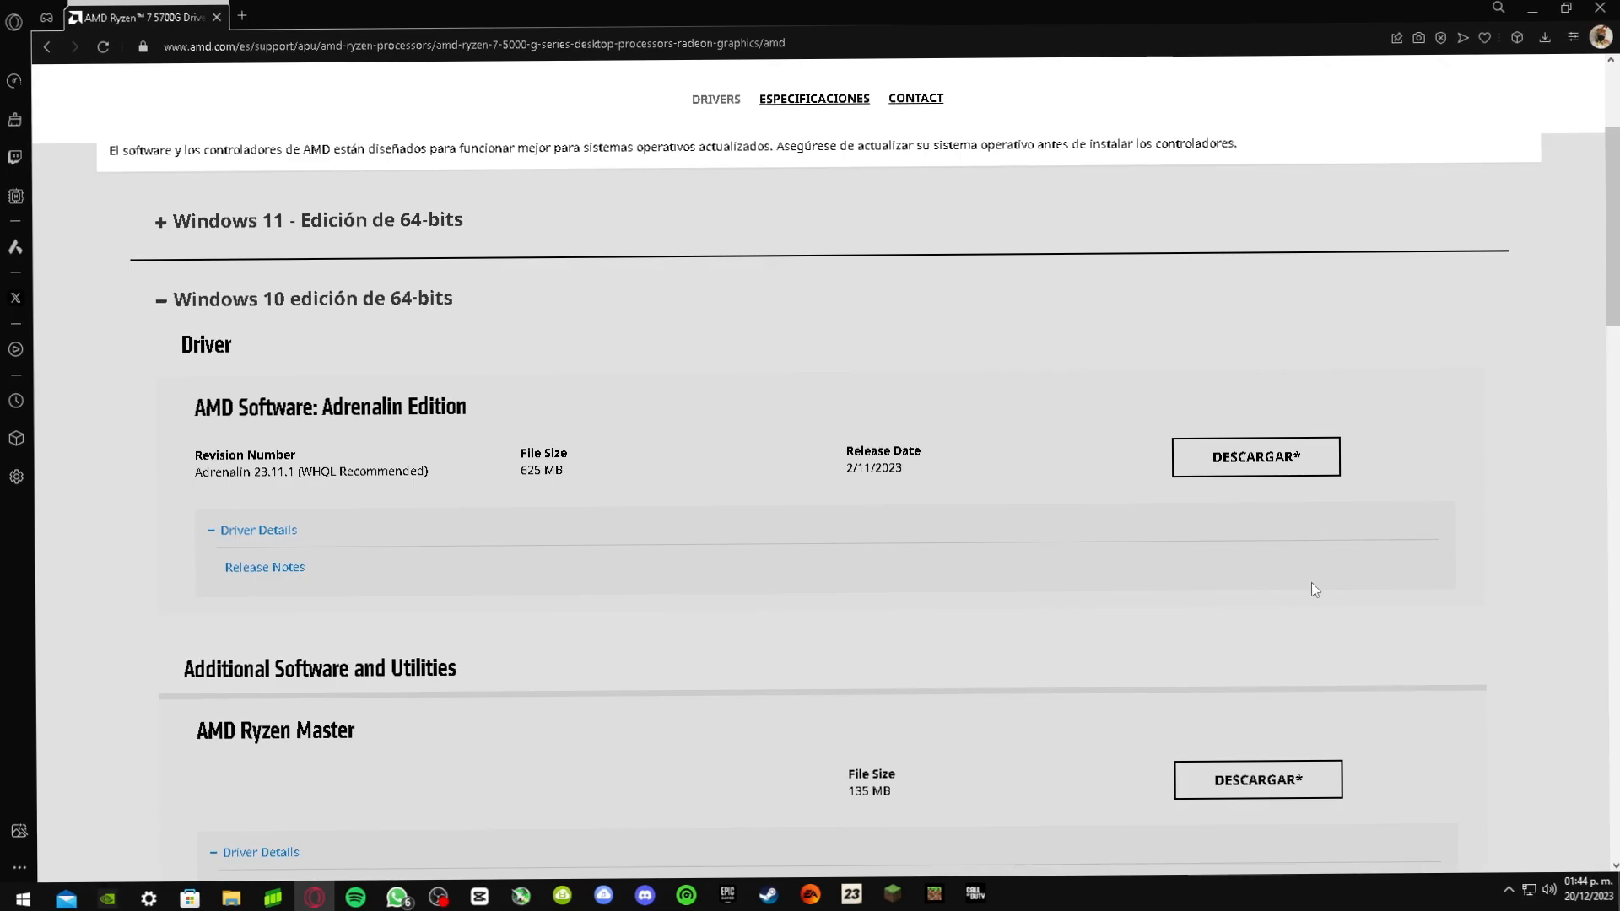
{"action": "left_click", "coordinate": [1244, 461]}
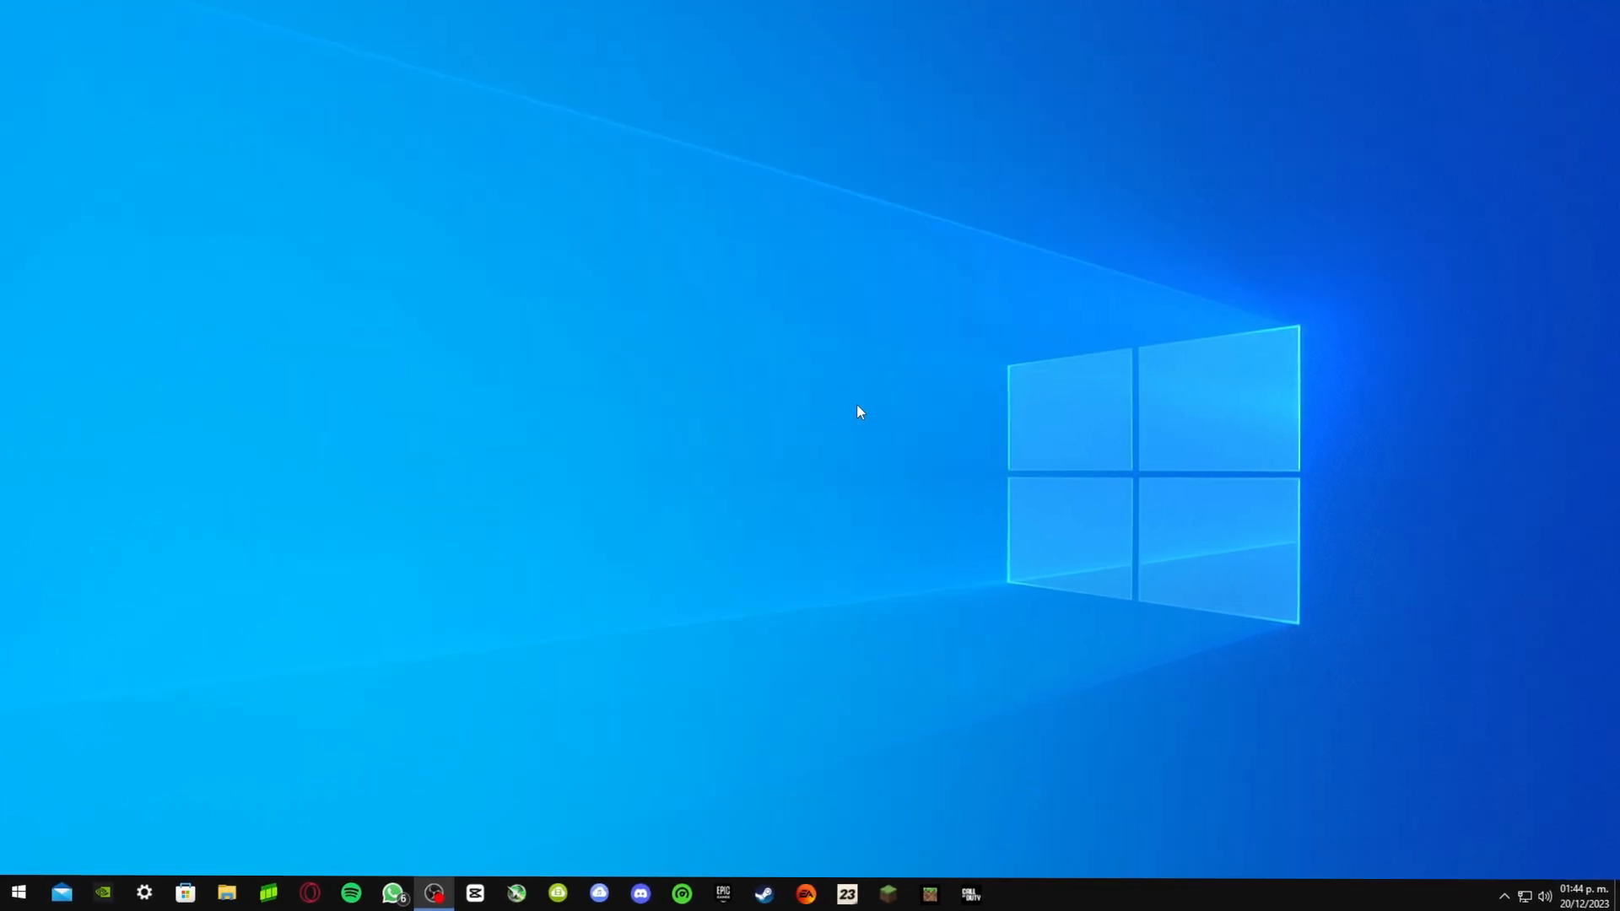
{"action": "right_click", "coordinate": [820, 405]}
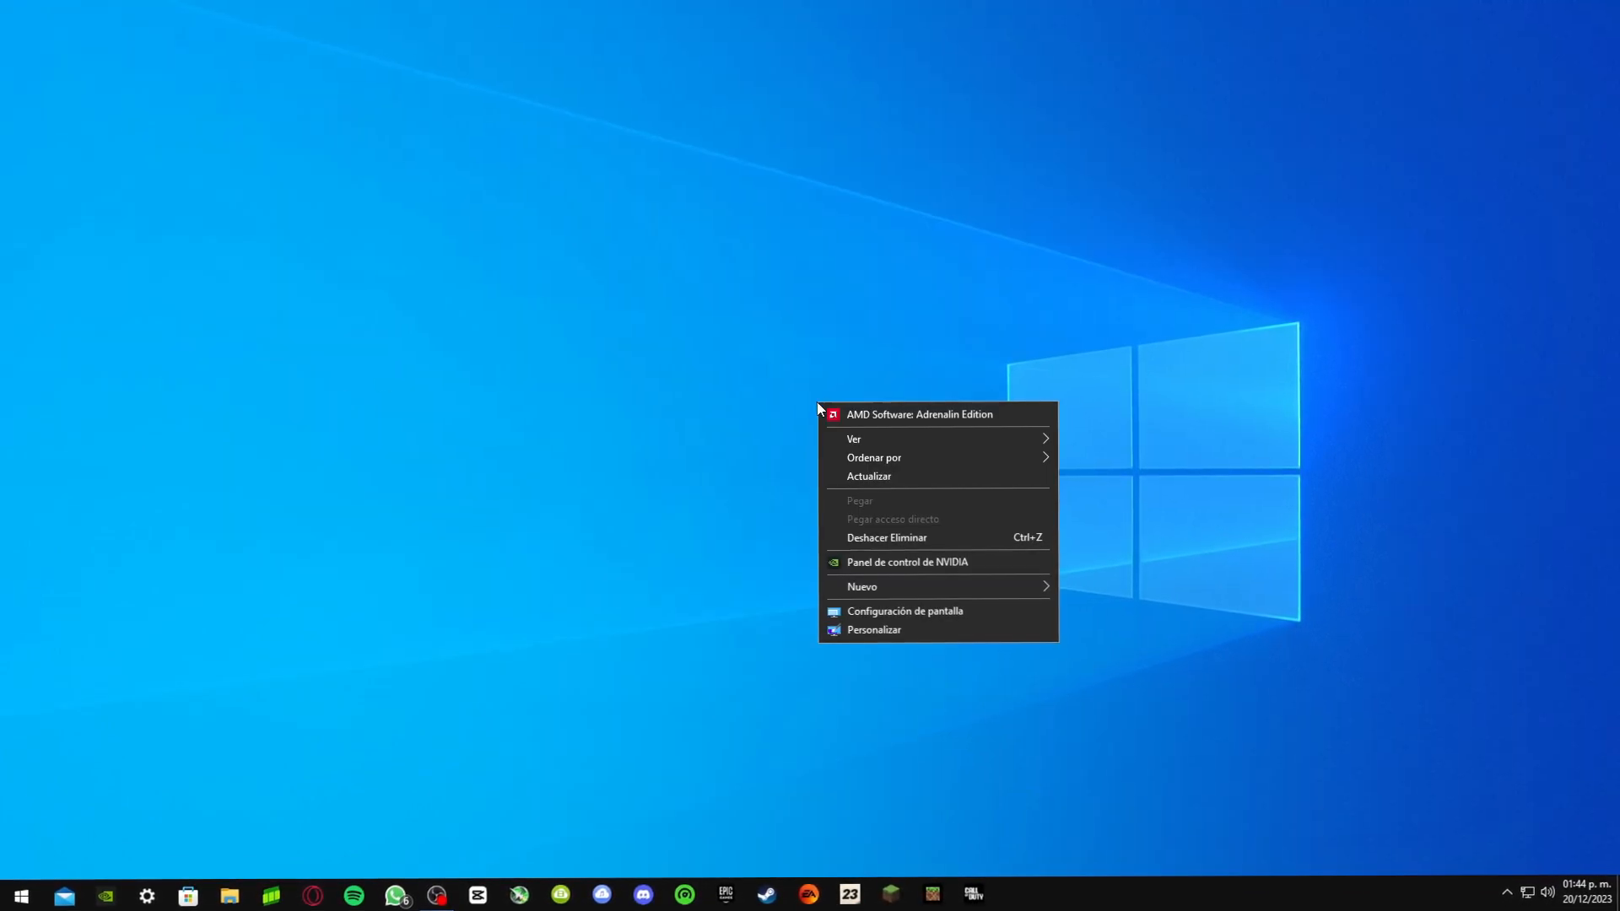
{"action": "left_click", "coordinate": [706, 303]}
{"action": "left_click", "coordinate": [1504, 896]}
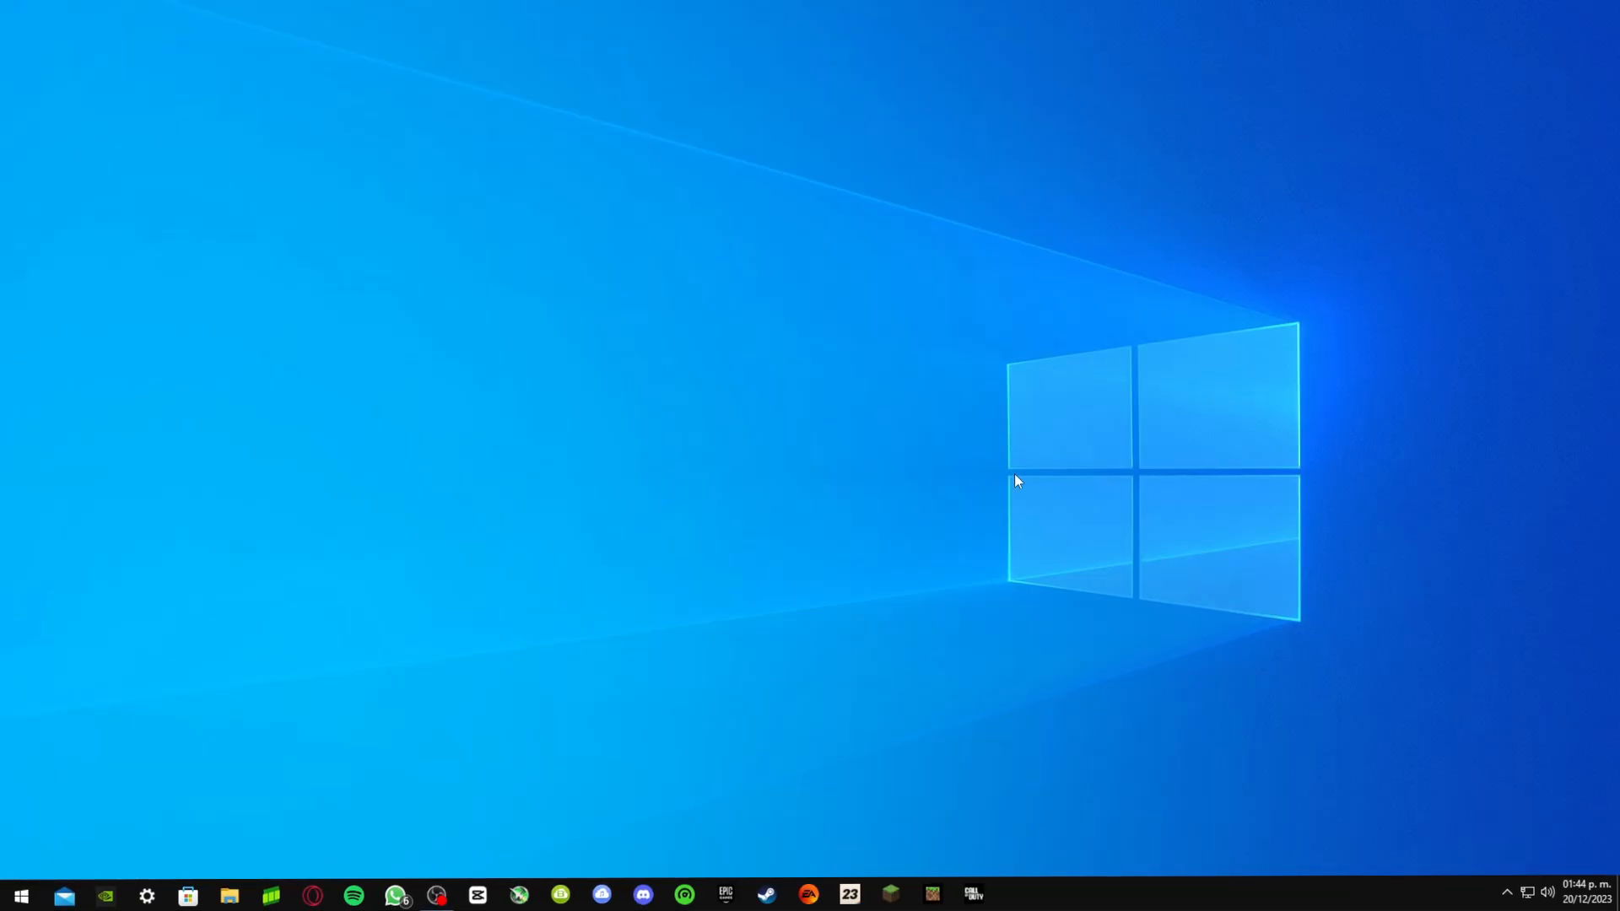
Open AMD Software: Adrenalin Edition from the desktop and enlarge its window
{"action": "right_click", "coordinate": [654, 356]}
{"action": "mouse_move", "coordinate": [860, 389]}
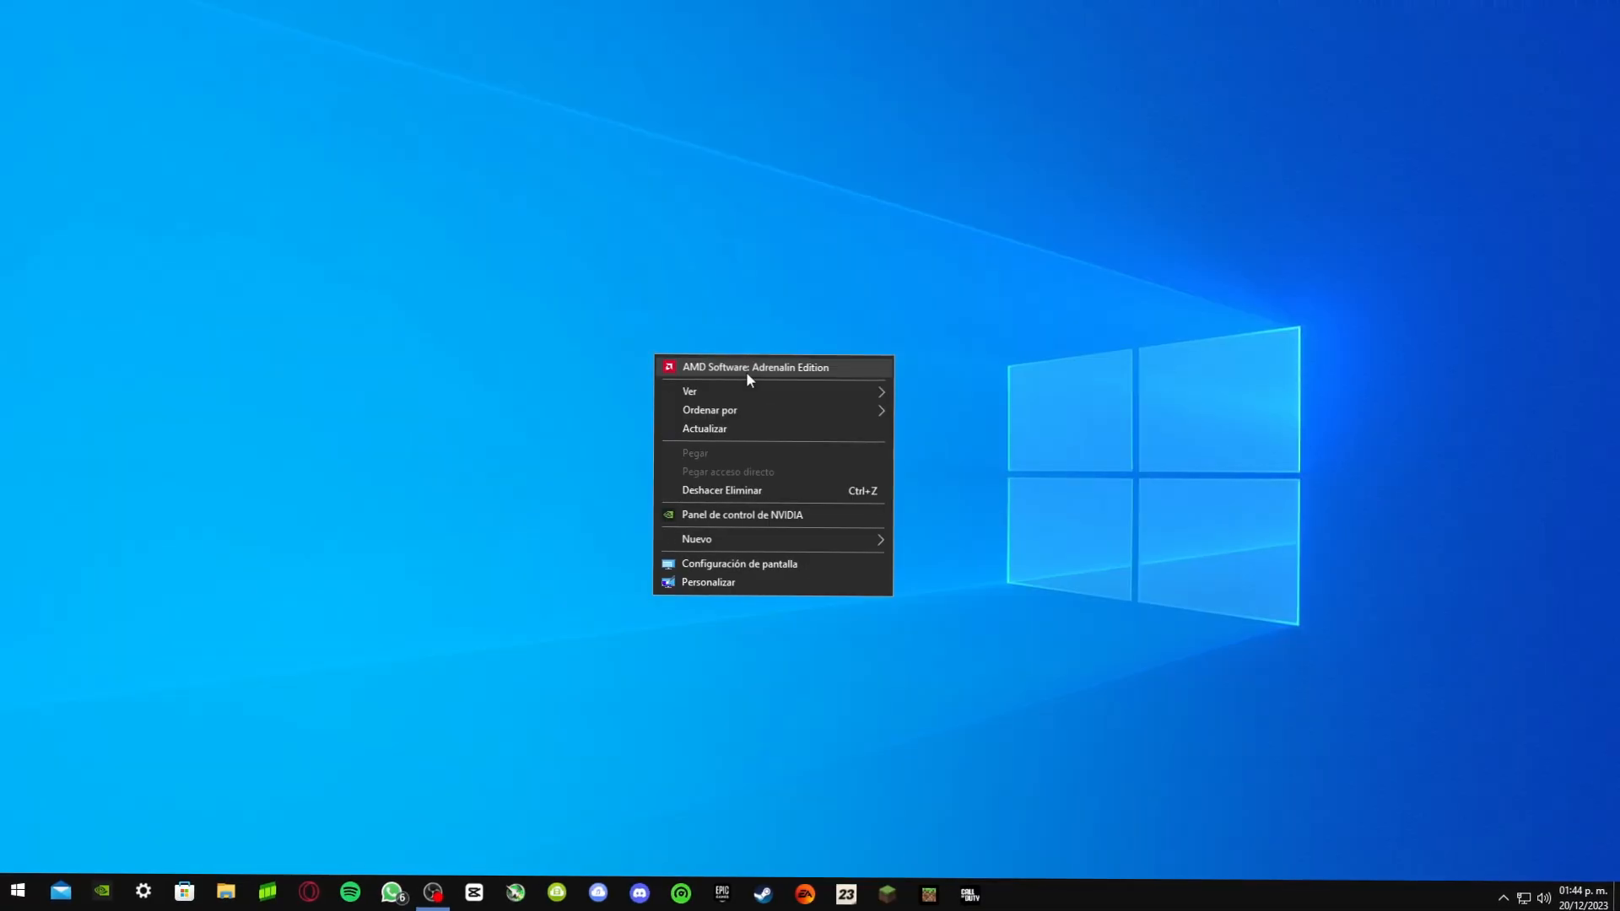
{"action": "left_click", "coordinate": [746, 371]}
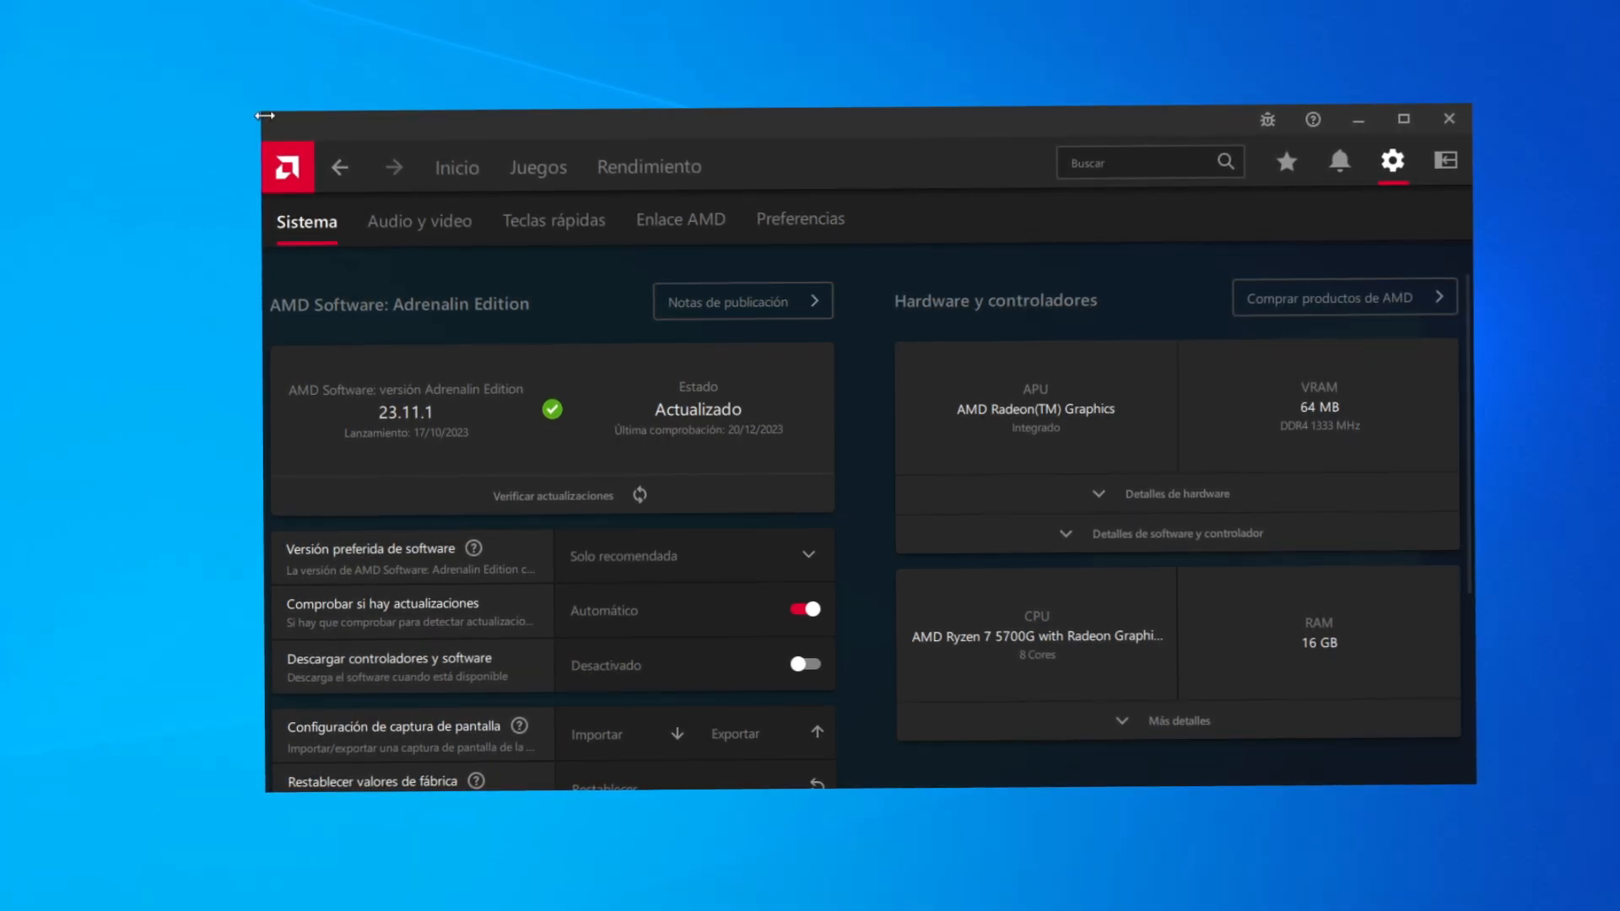
{"action": "left_click_drag", "start_coordinate": [265, 115], "coordinate": [169, 117]}
{"action": "left_click_drag", "start_coordinate": [361, 124], "coordinate": [427, 116]}
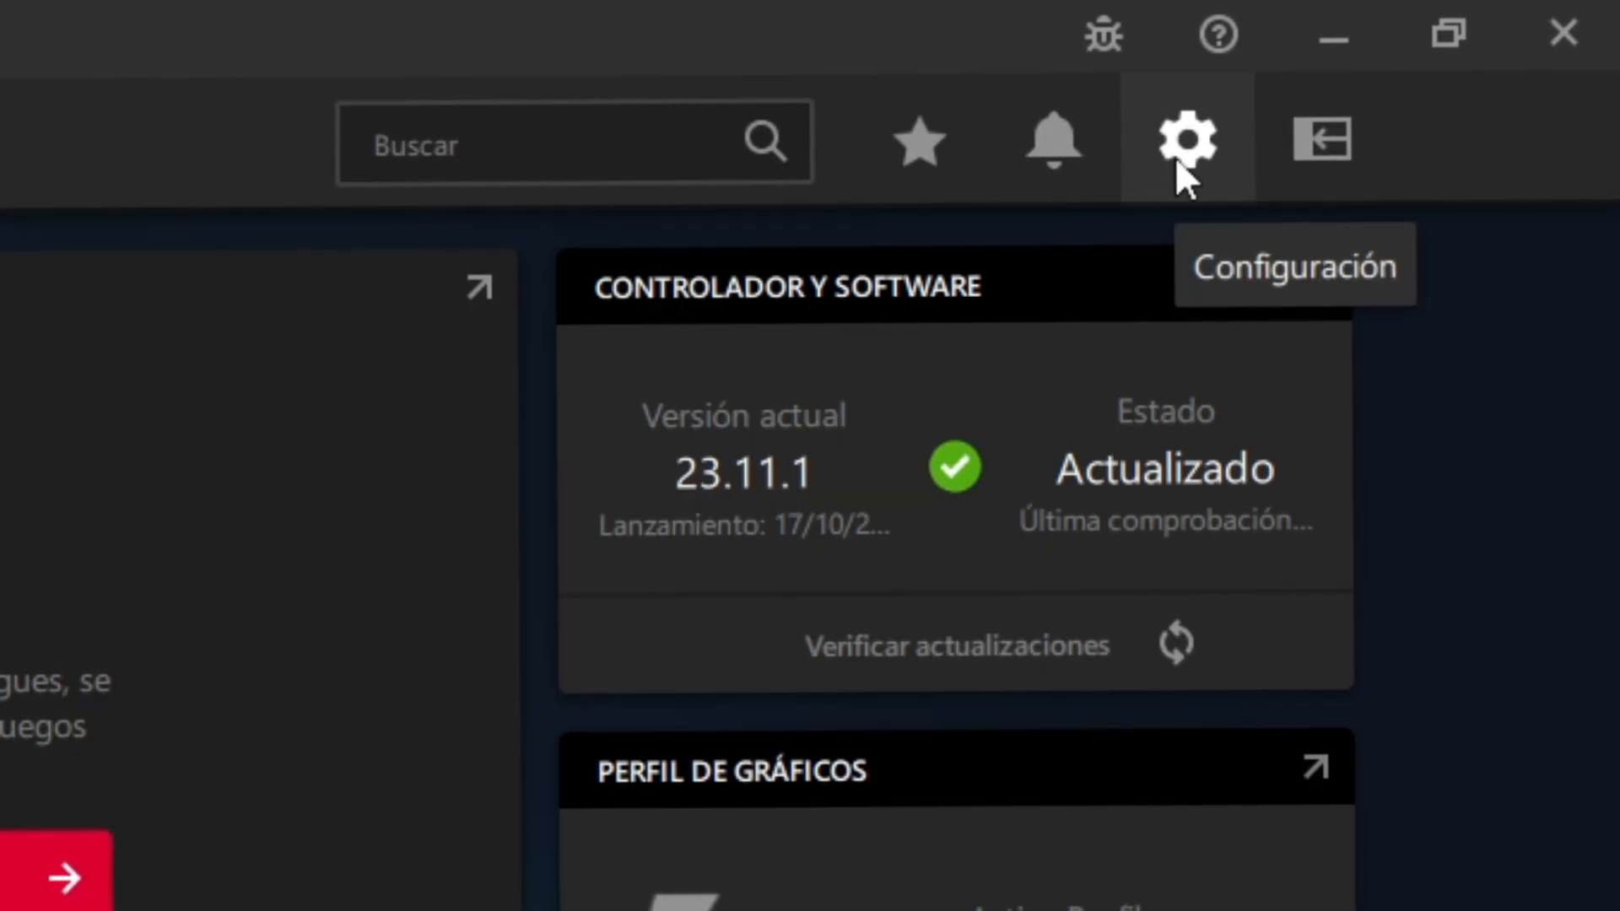
In the system settings, set the preferred software version (Versión preferida de software) to Recomendada + Opcional
{"action": "left_click", "coordinate": [1463, 51]}
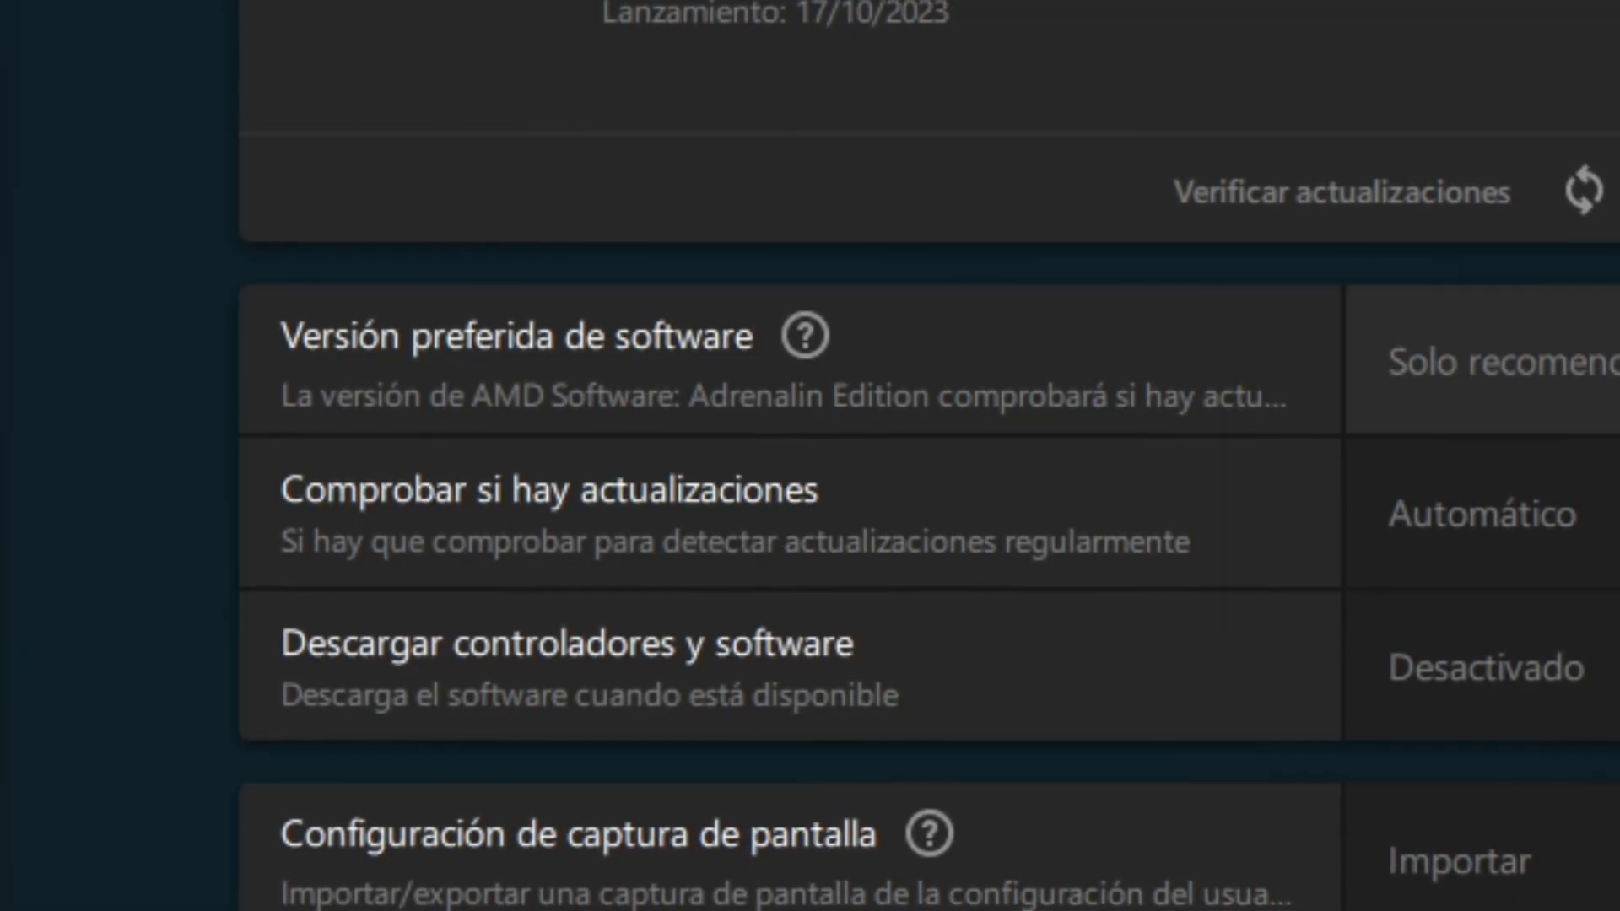
{"action": "left_click", "coordinate": [590, 402]}
{"action": "left_click", "coordinate": [711, 474]}
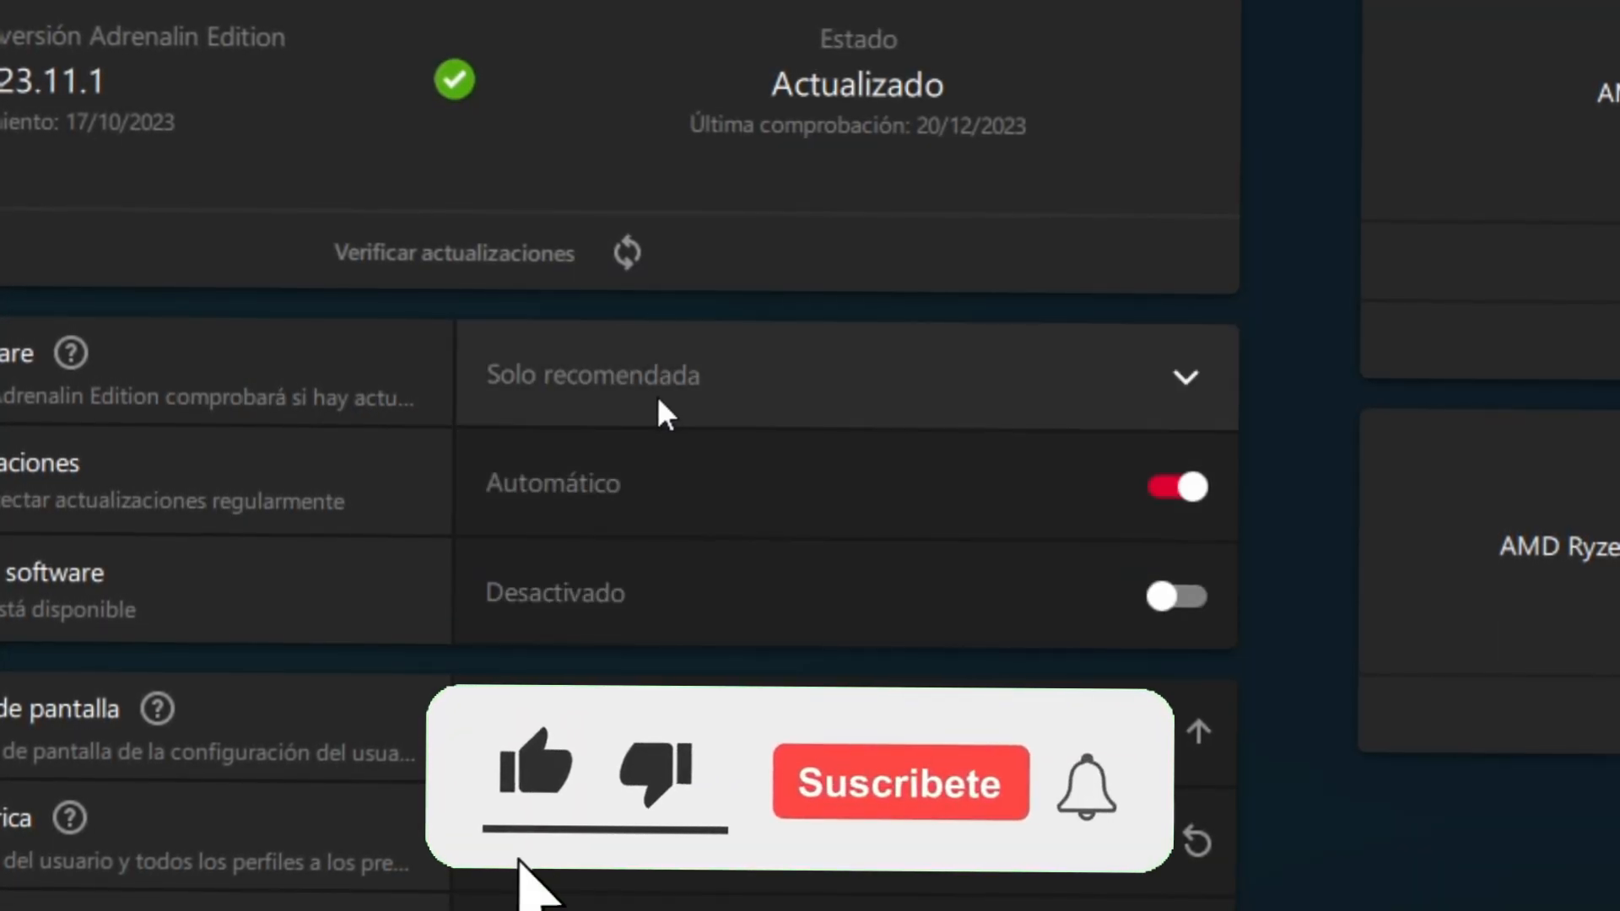
{"action": "left_click", "coordinate": [634, 378]}
{"action": "left_click", "coordinate": [678, 580]}
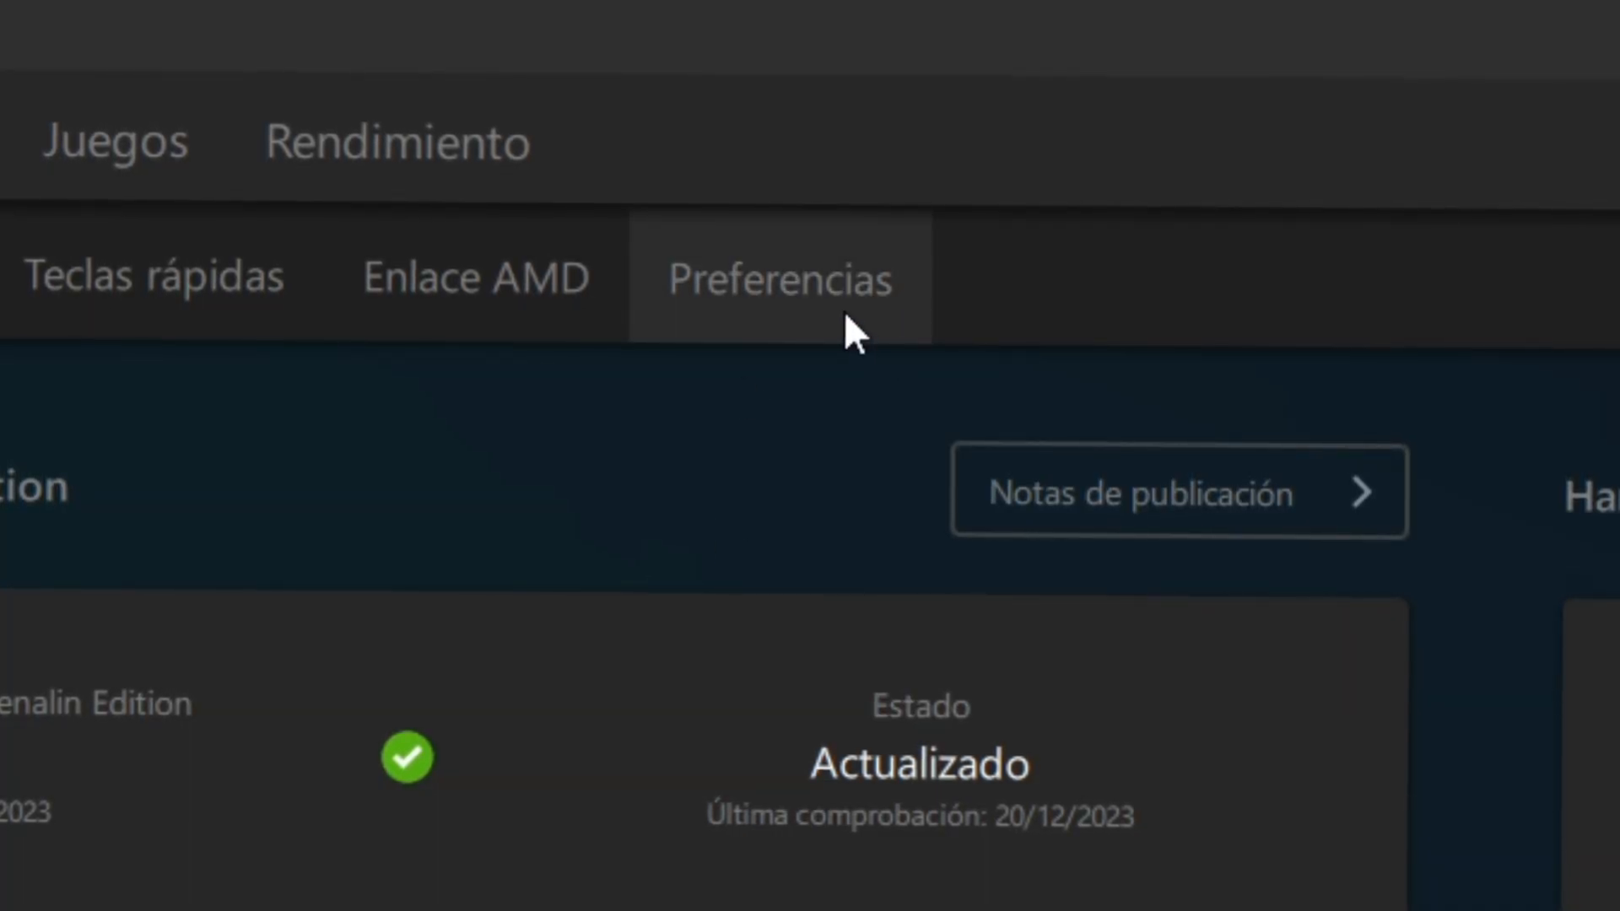
In the preferences, turn off advertising (Publicidad) and system notifications (Notificaciones del sistema)
{"action": "left_click", "coordinate": [846, 314]}
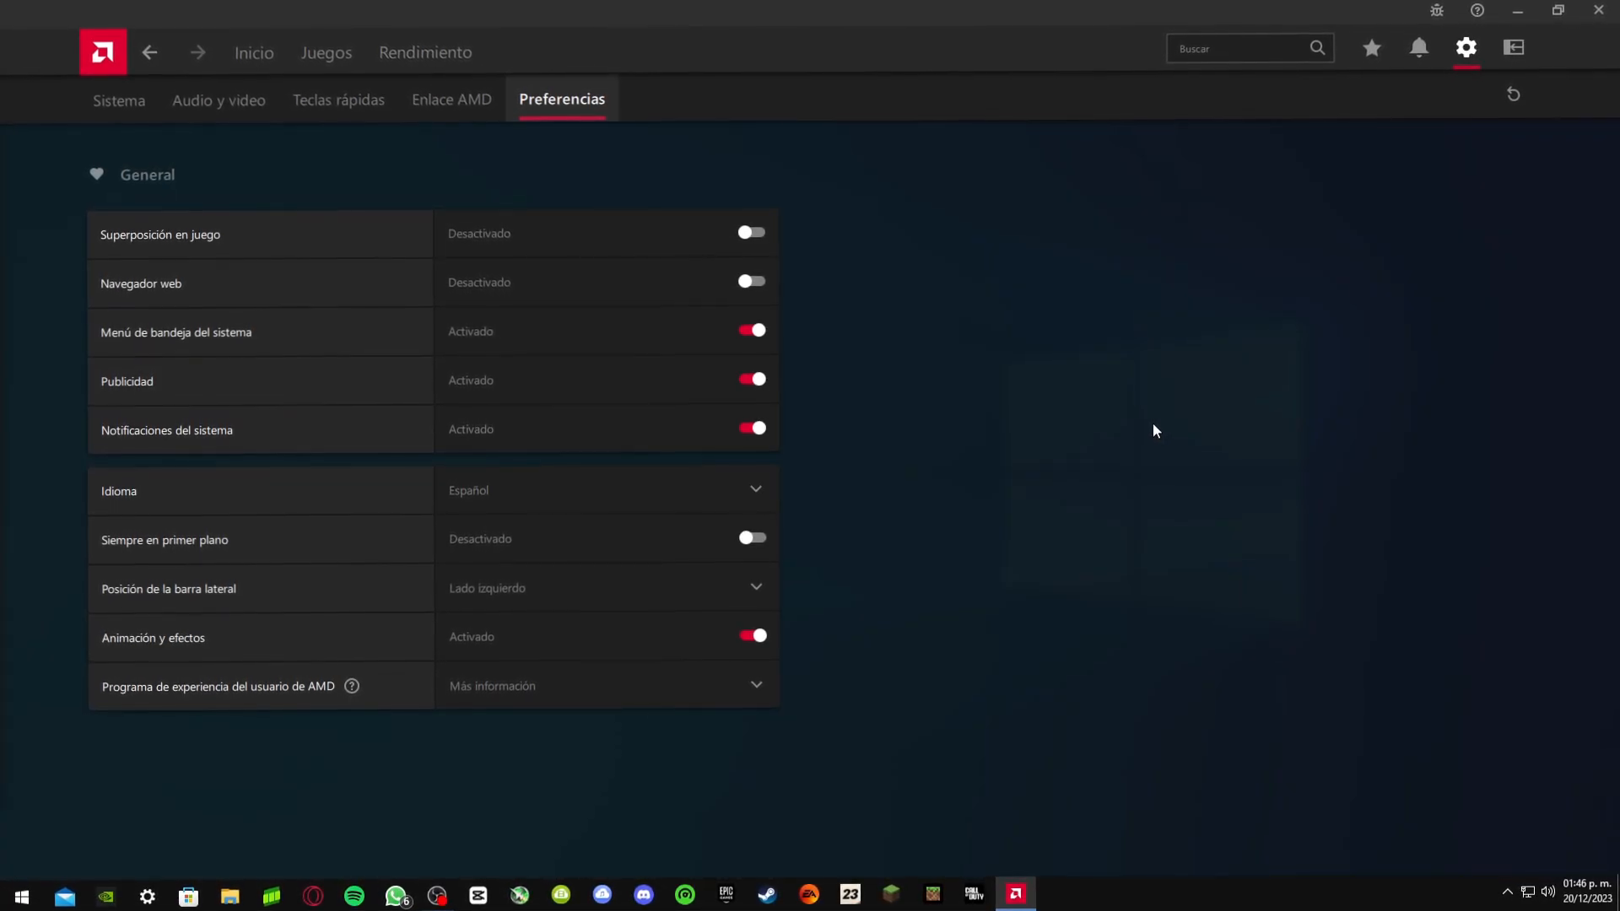
{"action": "left_click", "coordinate": [757, 380]}
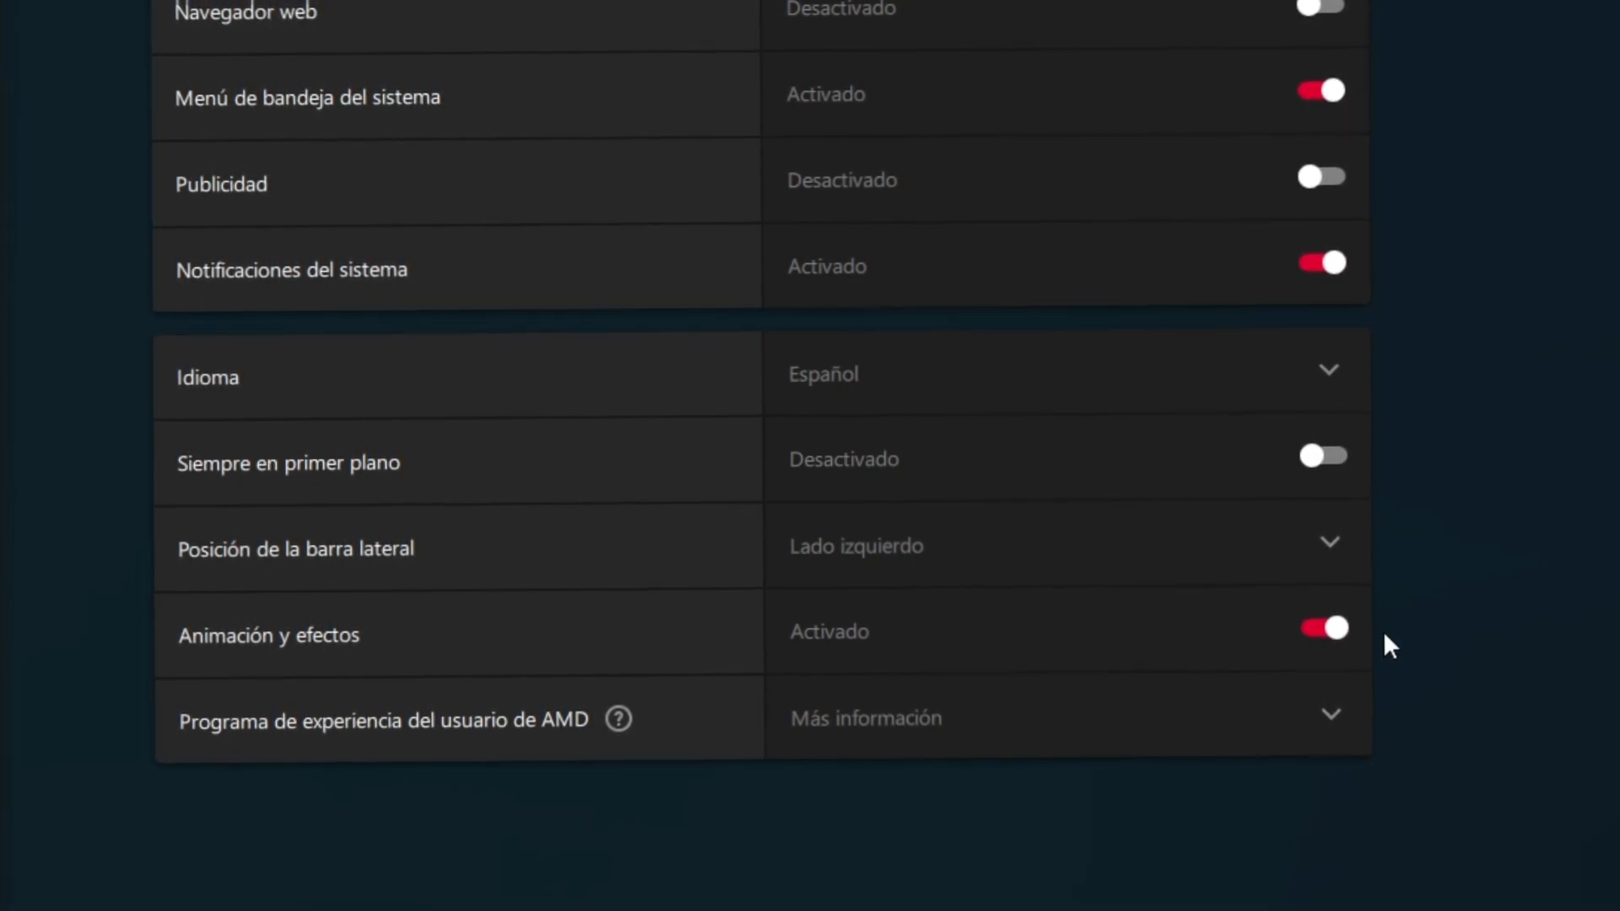
{"action": "left_click", "coordinate": [1322, 262]}
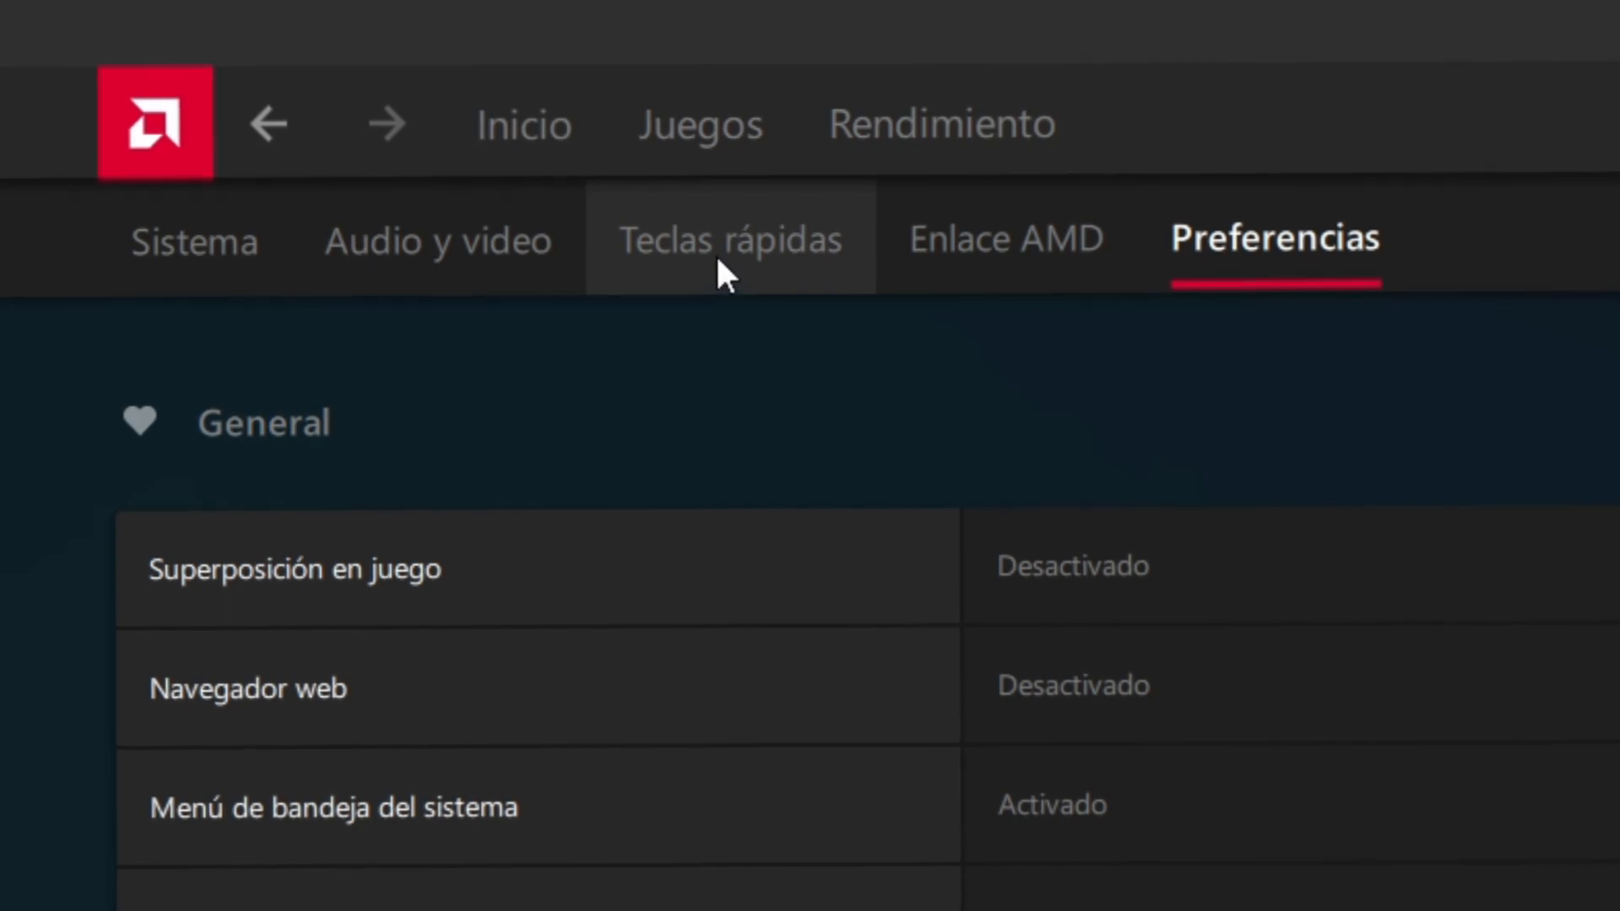
In the hotkey settings, turn off the use of hotkeys (Usar teclas rápidas)
{"action": "left_click", "coordinate": [397, 127]}
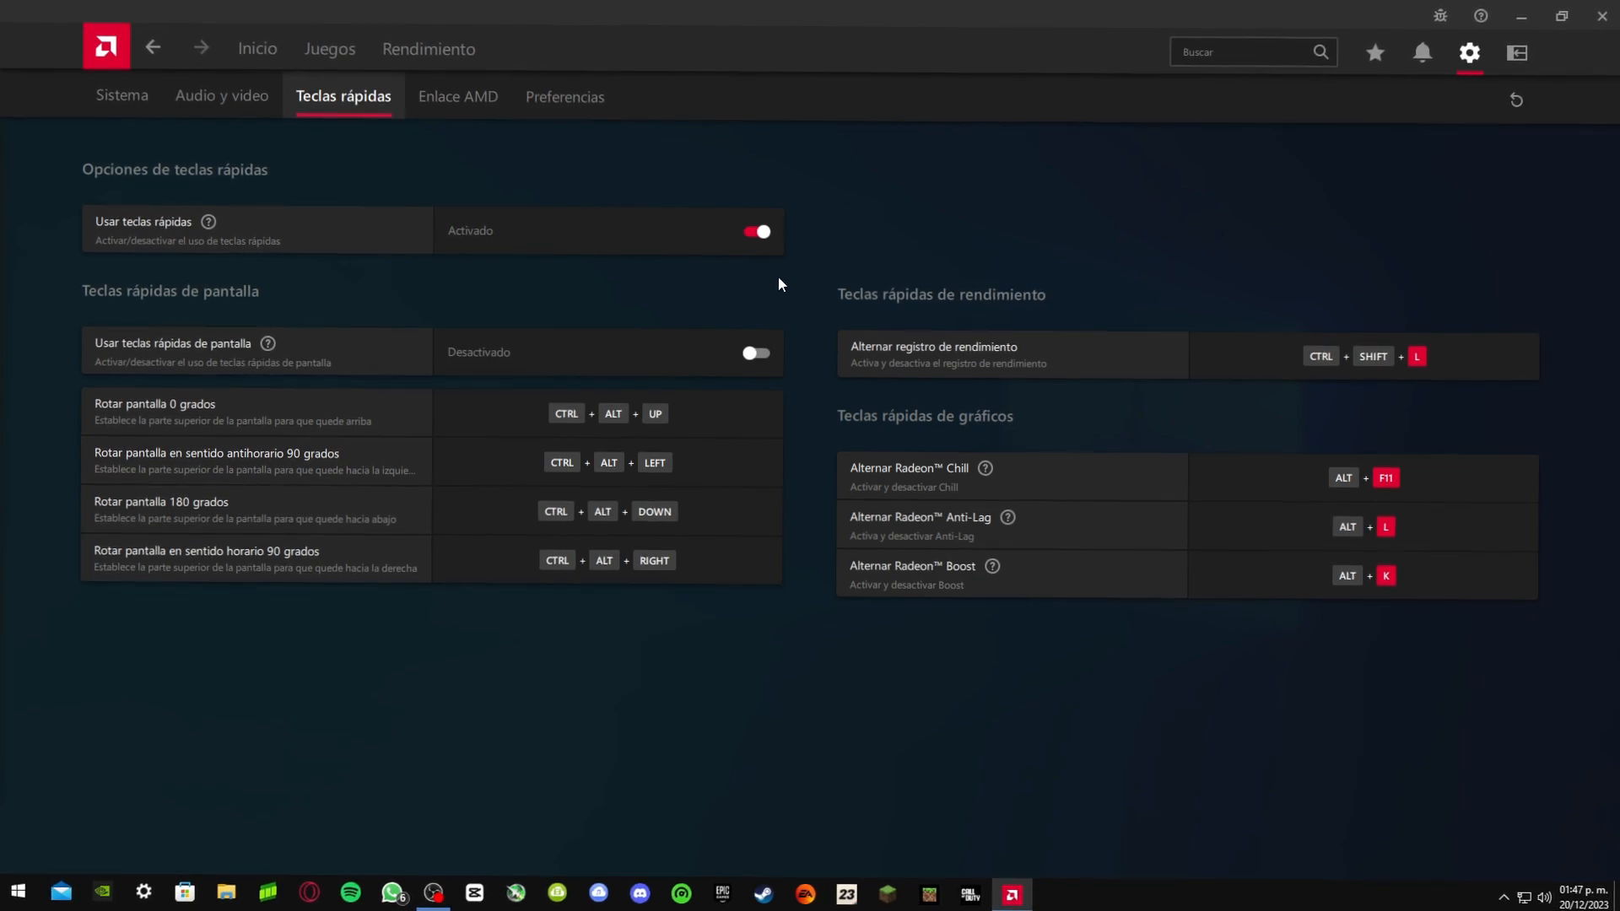
{"action": "left_click", "coordinate": [759, 230]}
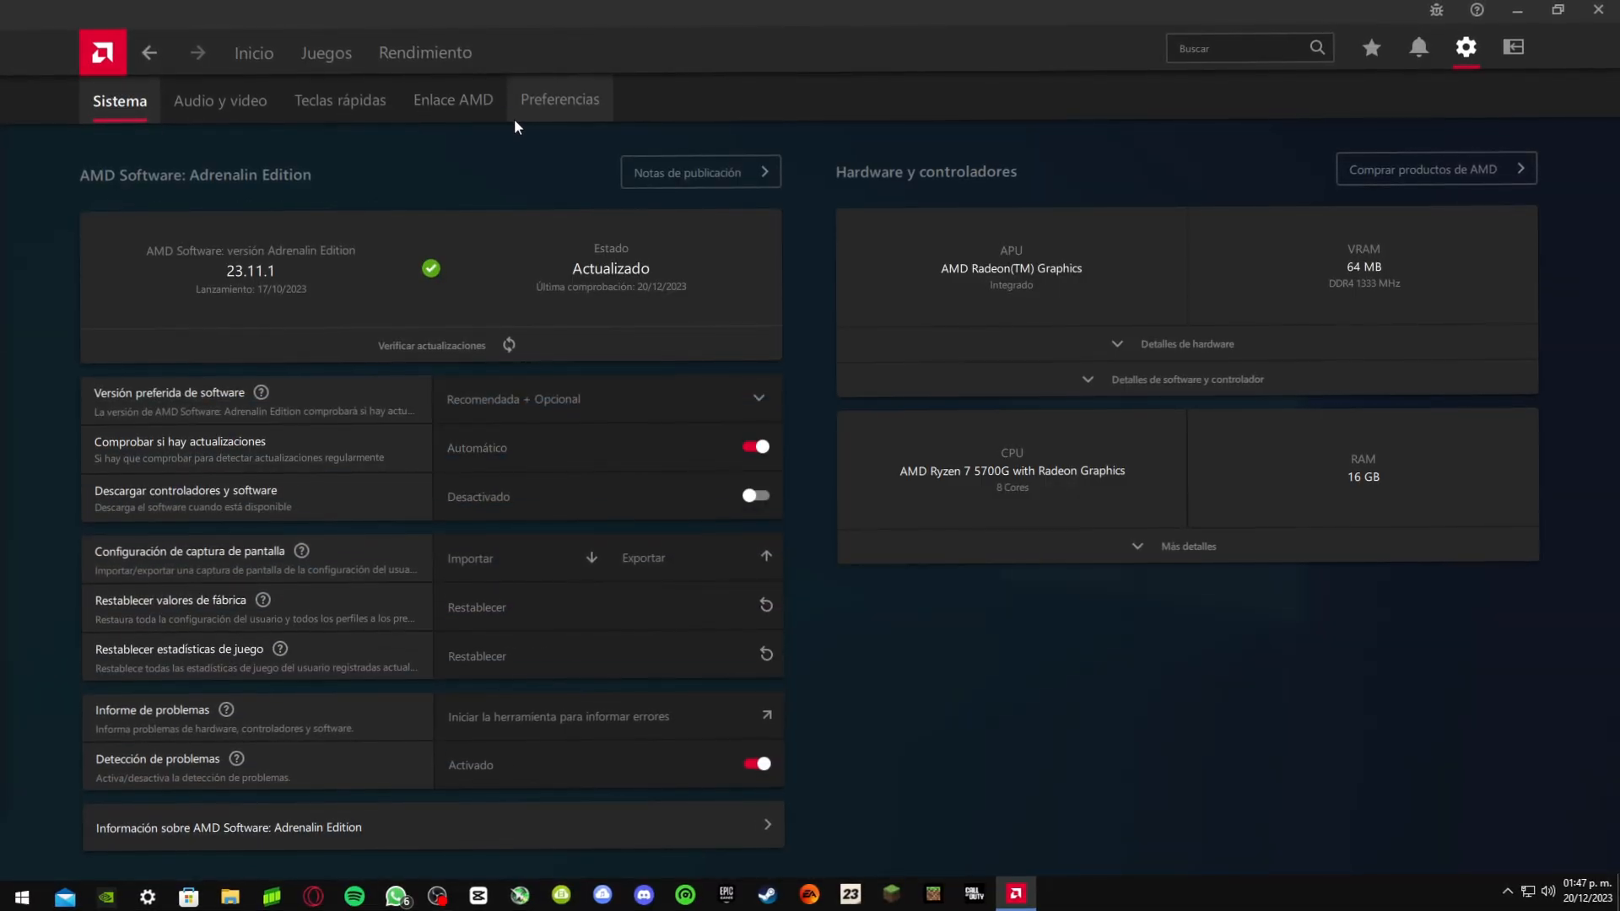
Open the graphics settings for games and apply the Rendimiento graphics profile
{"action": "left_click", "coordinate": [255, 52]}
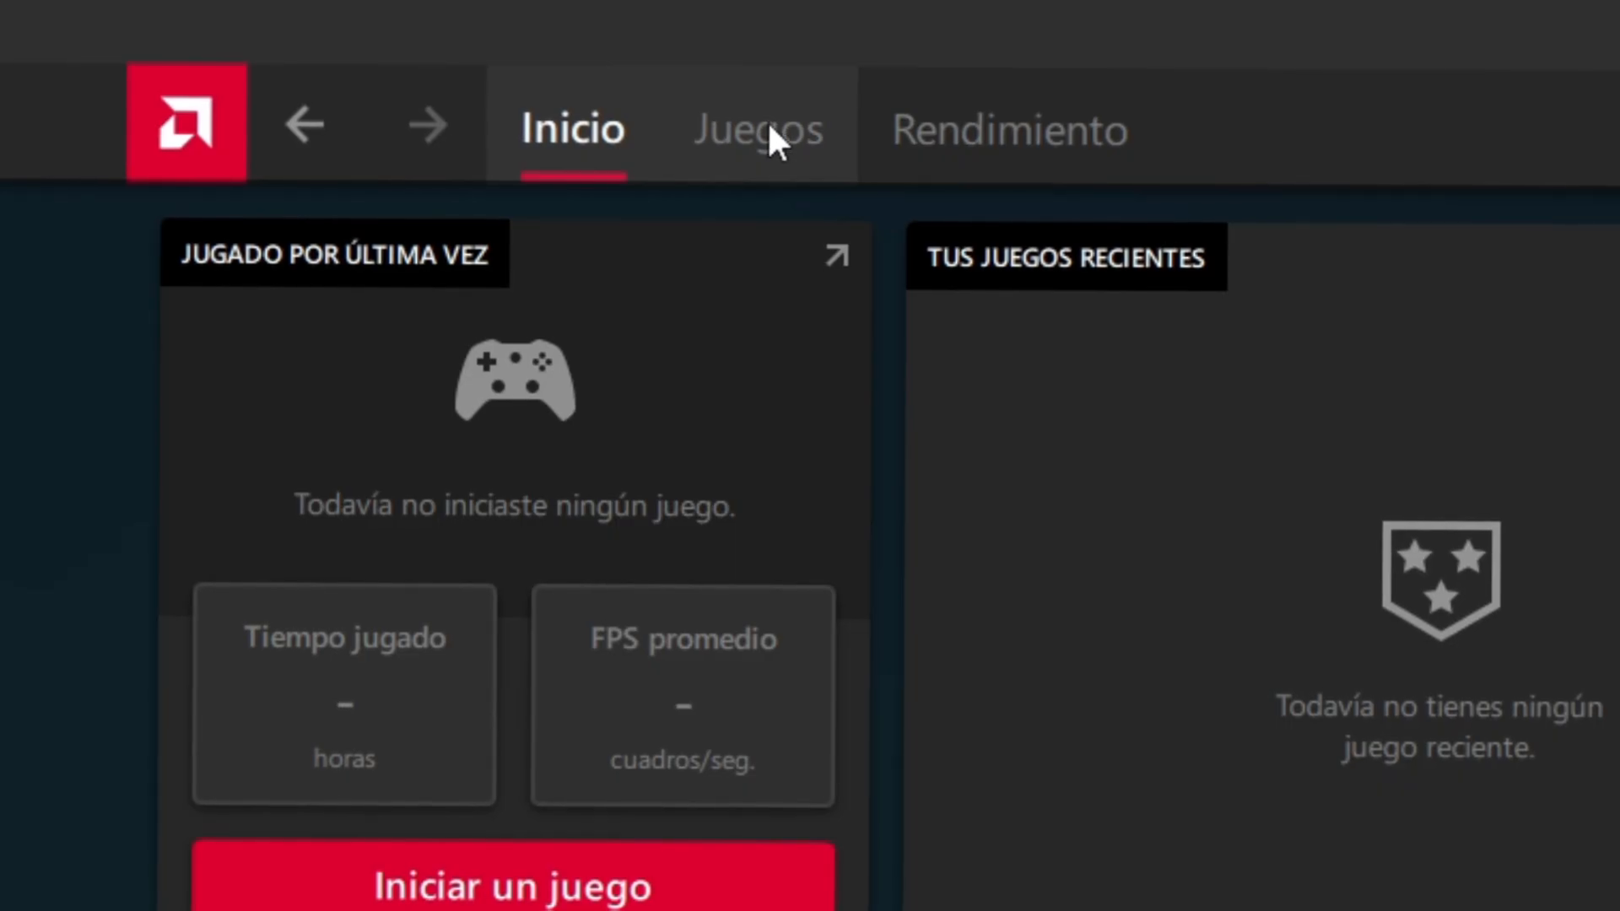
{"action": "left_click", "coordinate": [334, 49]}
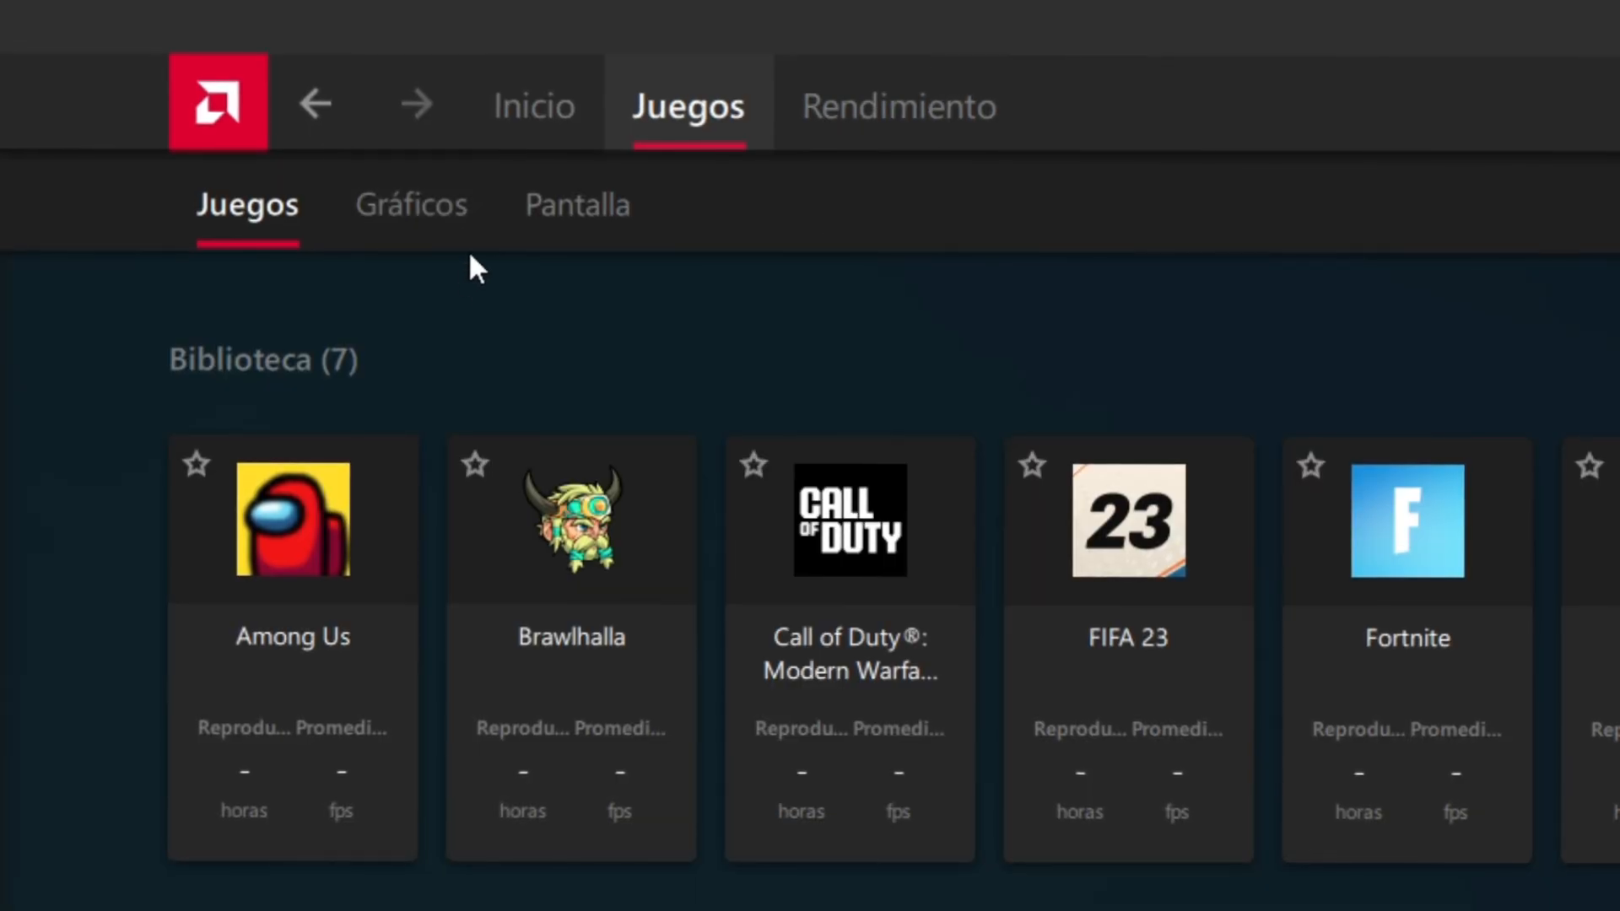
{"action": "left_click", "coordinate": [416, 245]}
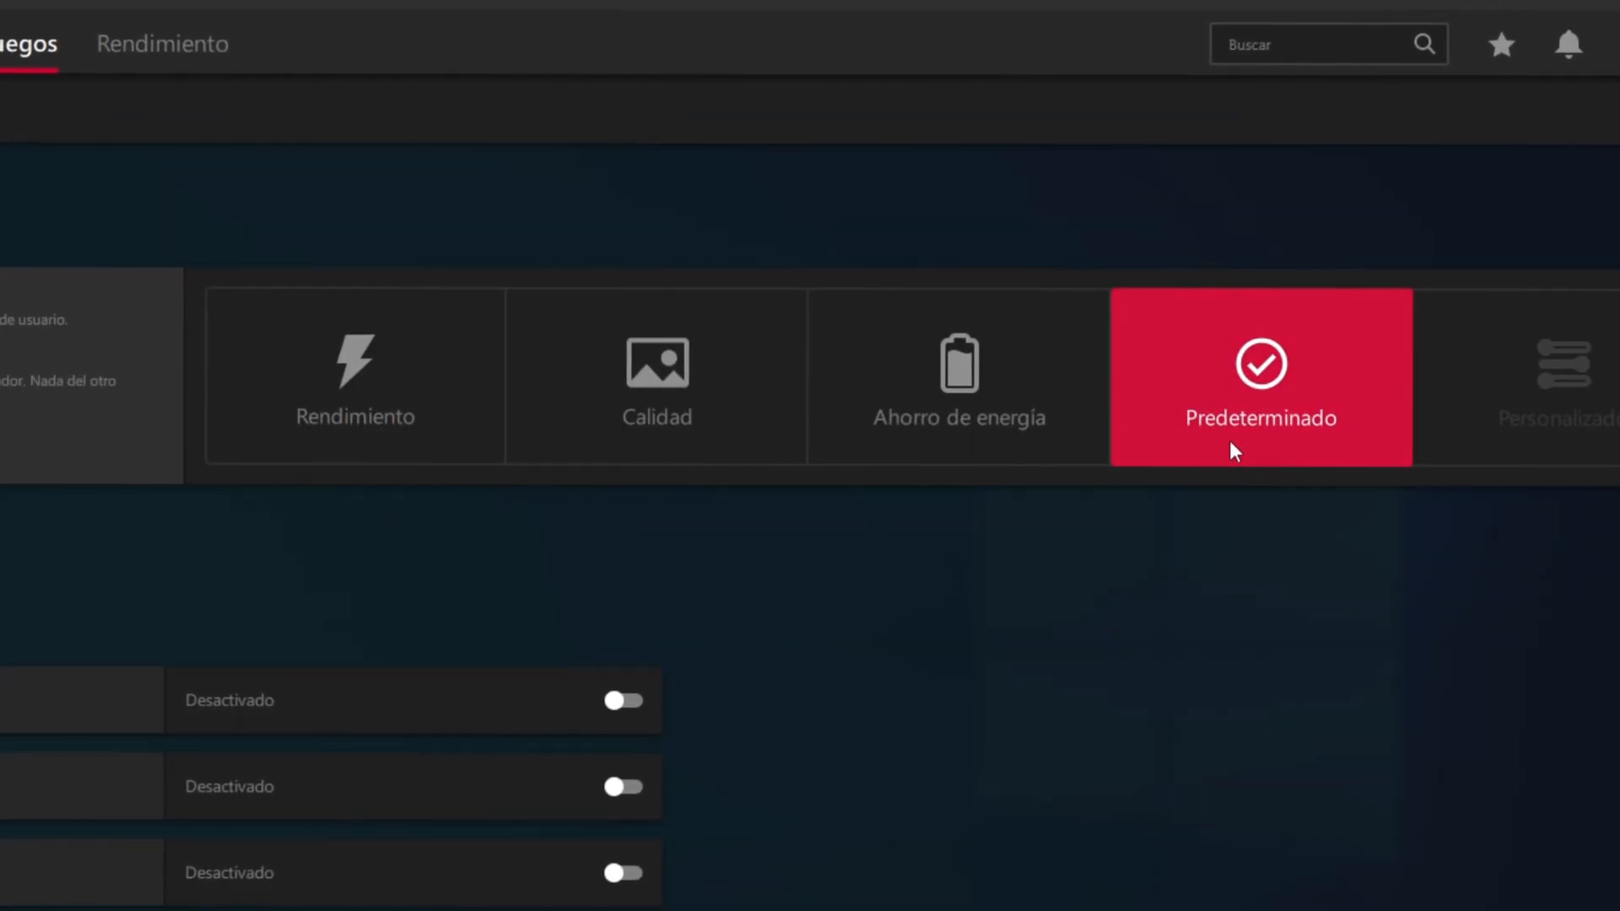
{"action": "left_click", "coordinate": [365, 418]}
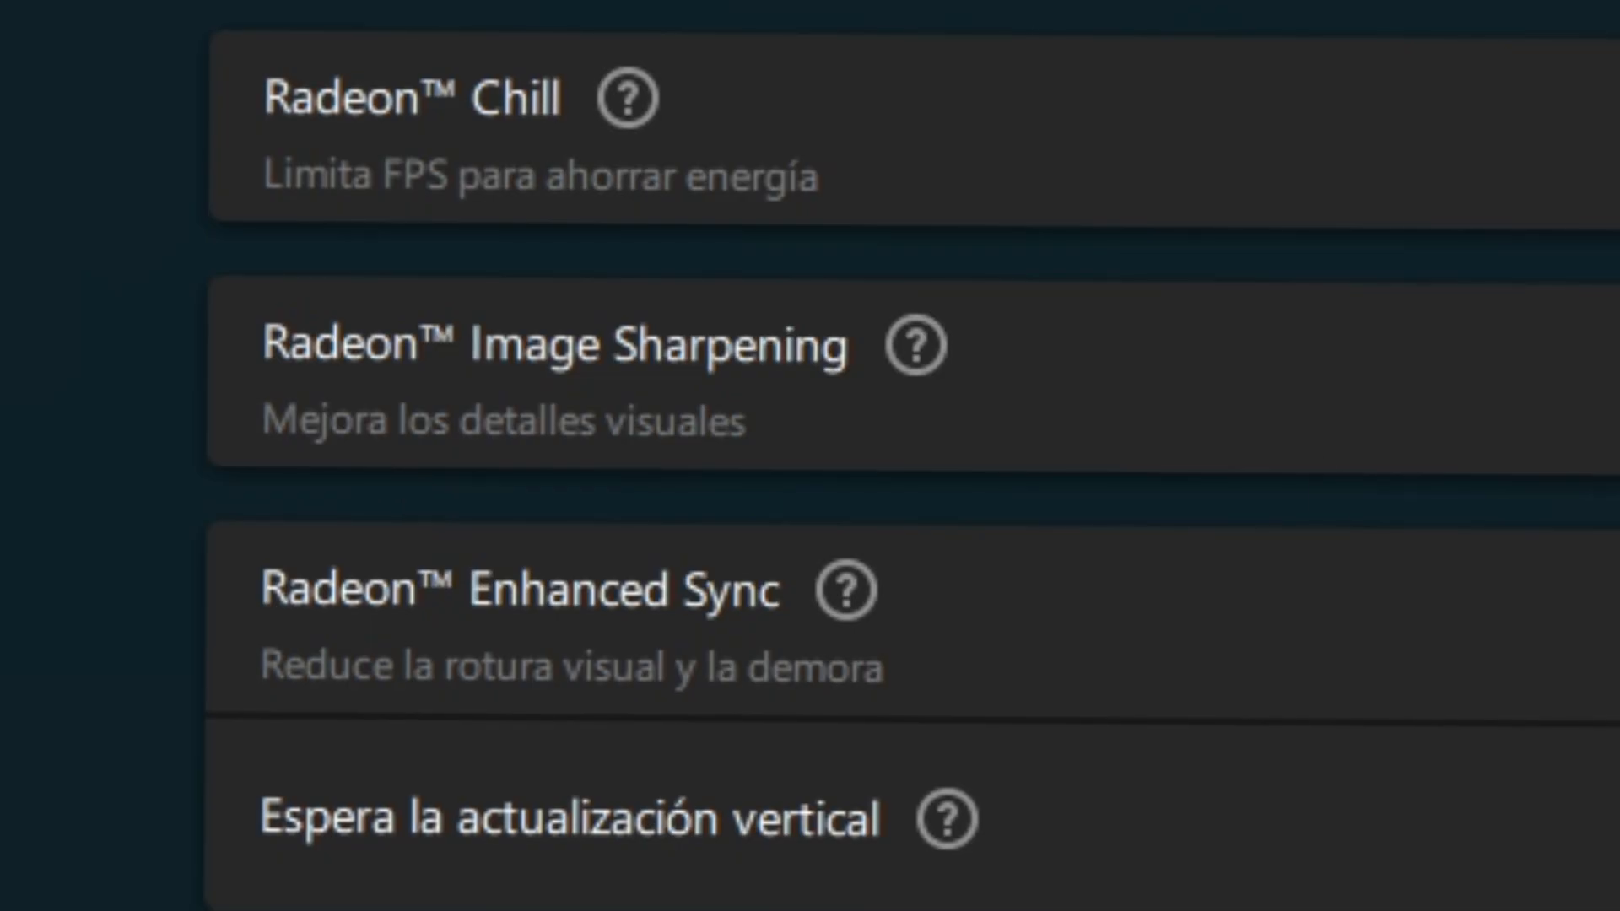
Enable Radeon Image Sharpening and set its sharpness (Nitidez) to 70%
{"action": "left_click", "coordinate": [757, 637]}
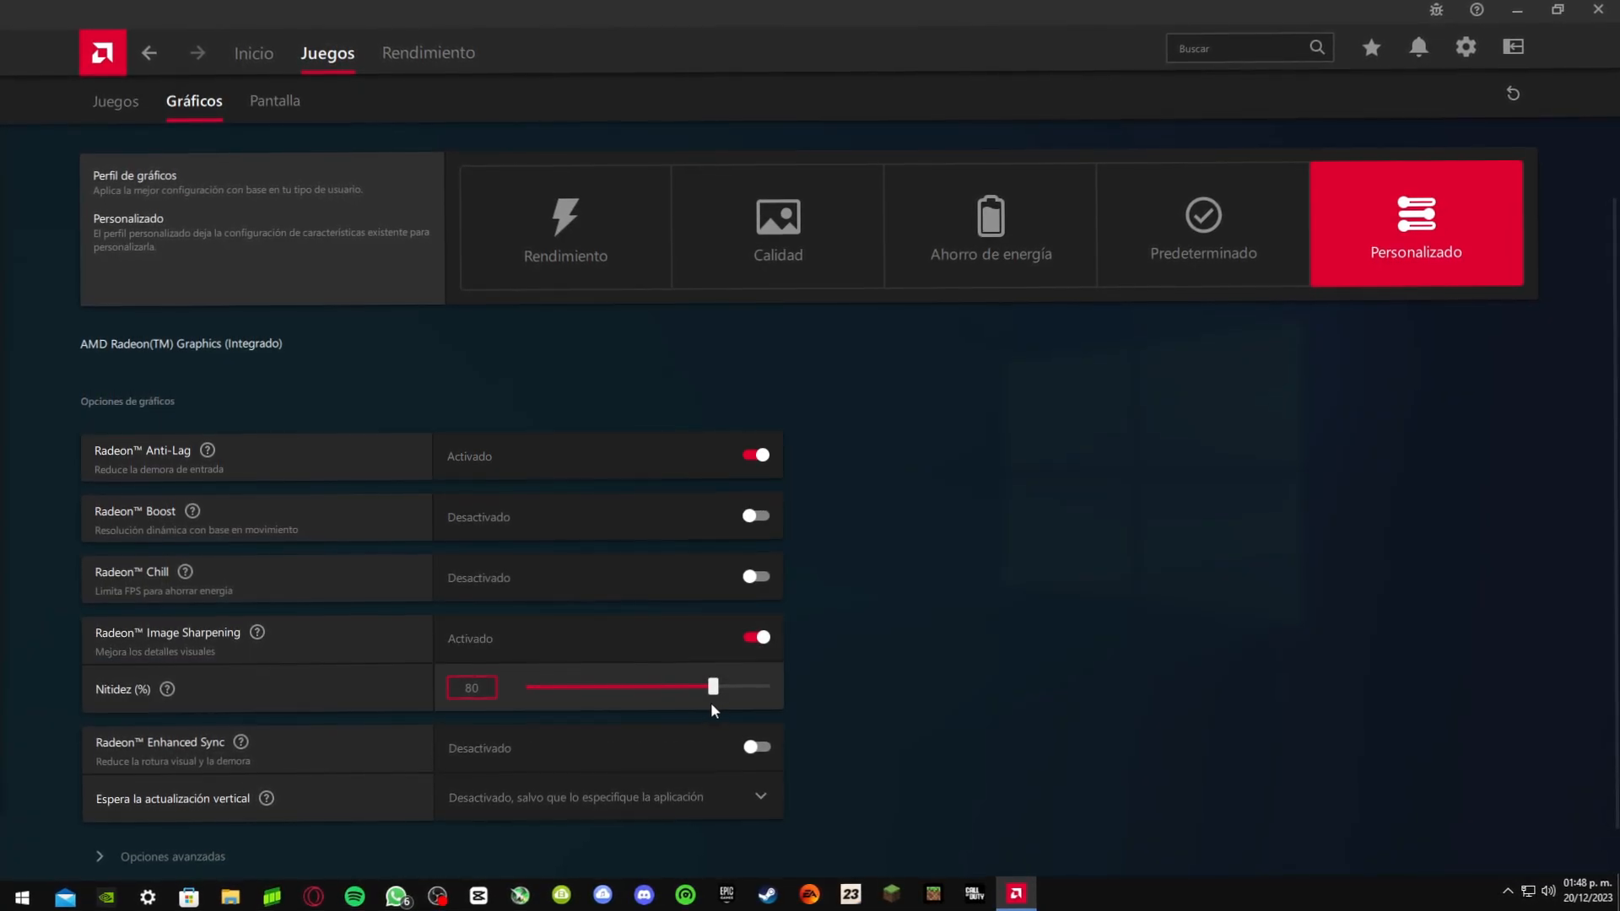
{"action": "left_click_drag", "start_coordinate": [713, 687], "coordinate": [597, 689]}
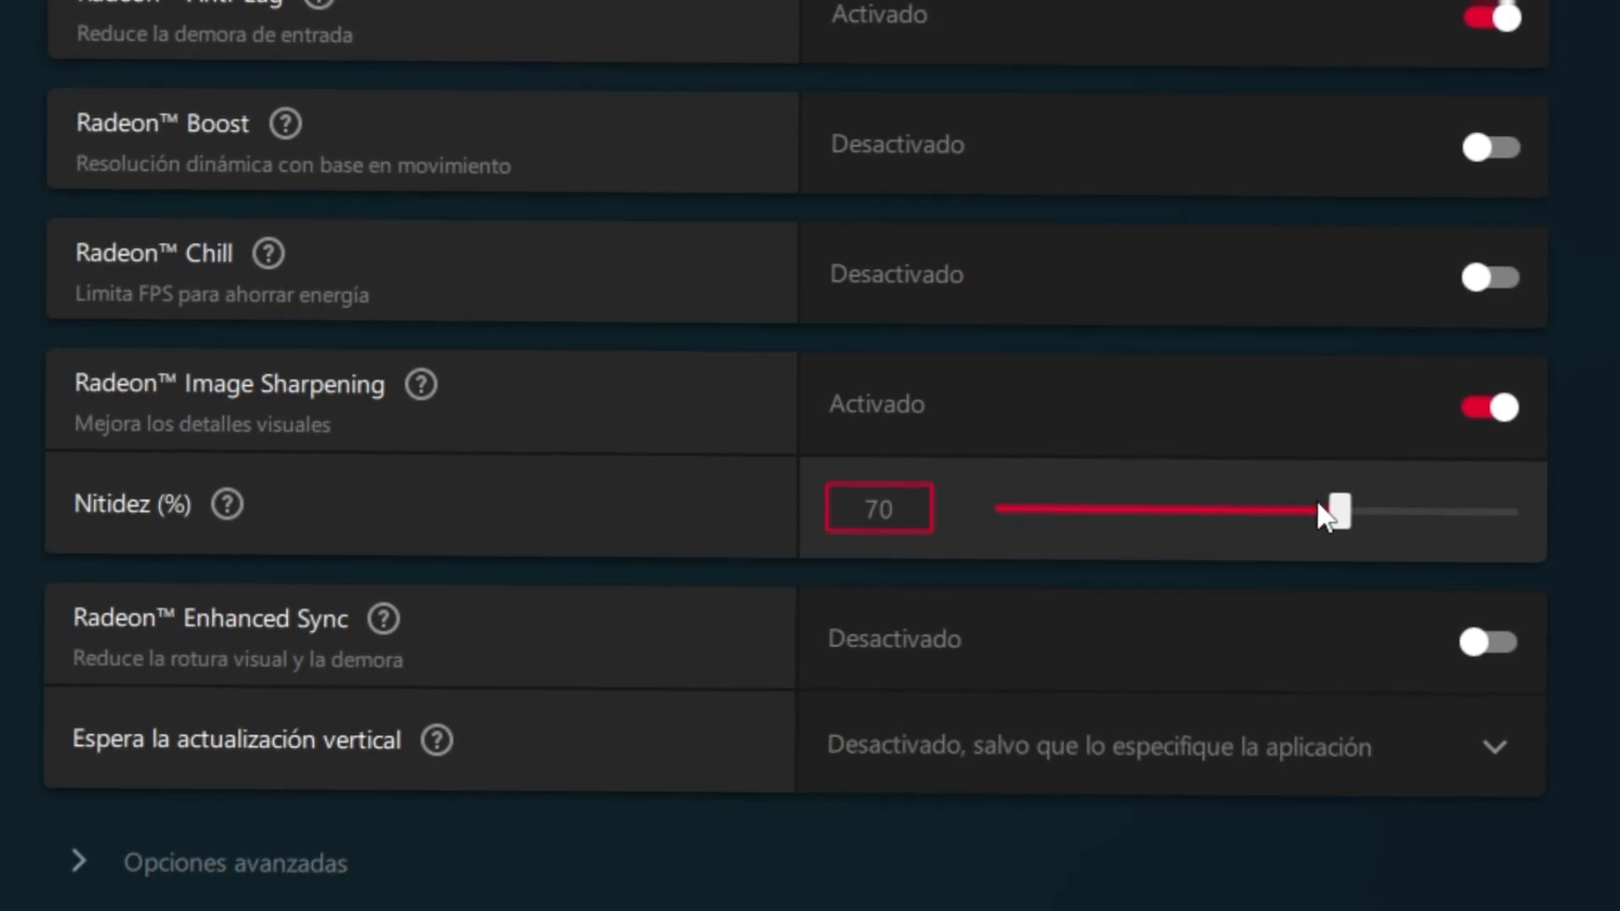
{"action": "mouse_move", "coordinate": [1342, 513]}
{"action": "left_mouse_down"}
{"action": "mouse_move", "coordinate": [1393, 519]}
{"action": "mouse_move", "coordinate": [1288, 527]}
{"action": "mouse_move", "coordinate": [1338, 533]}
{"action": "left_mouse_up"}
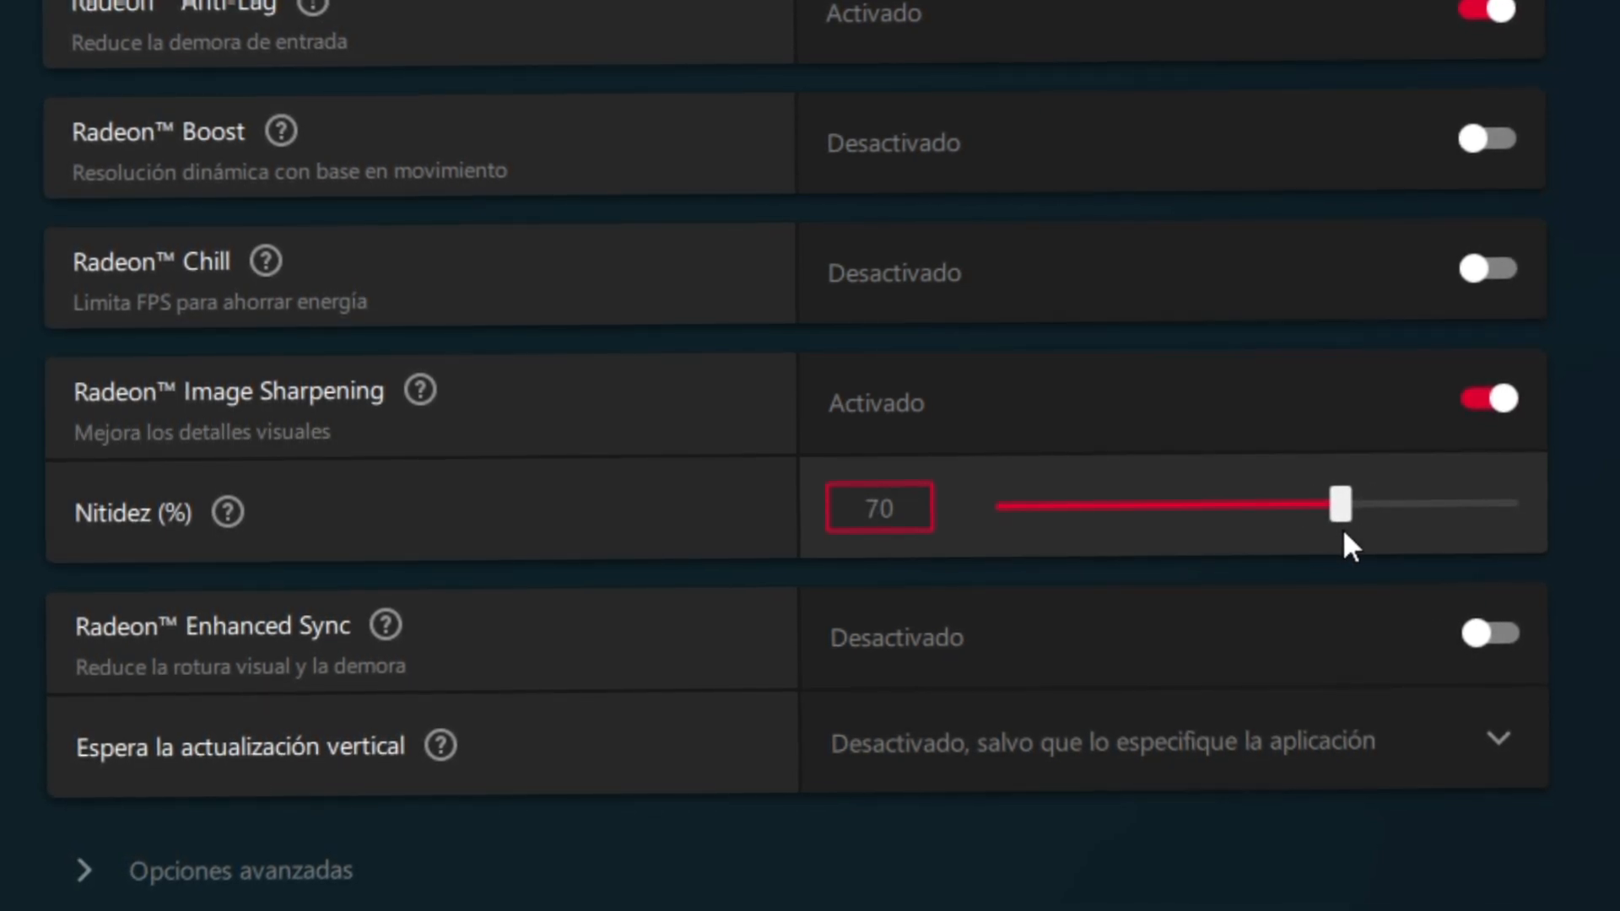
Turn off Radeon Image Sharpening and set Espera la actualización vertical to Desactivado, salvo que lo especifique la aplicación
{"action": "left_click", "coordinate": [1499, 399]}
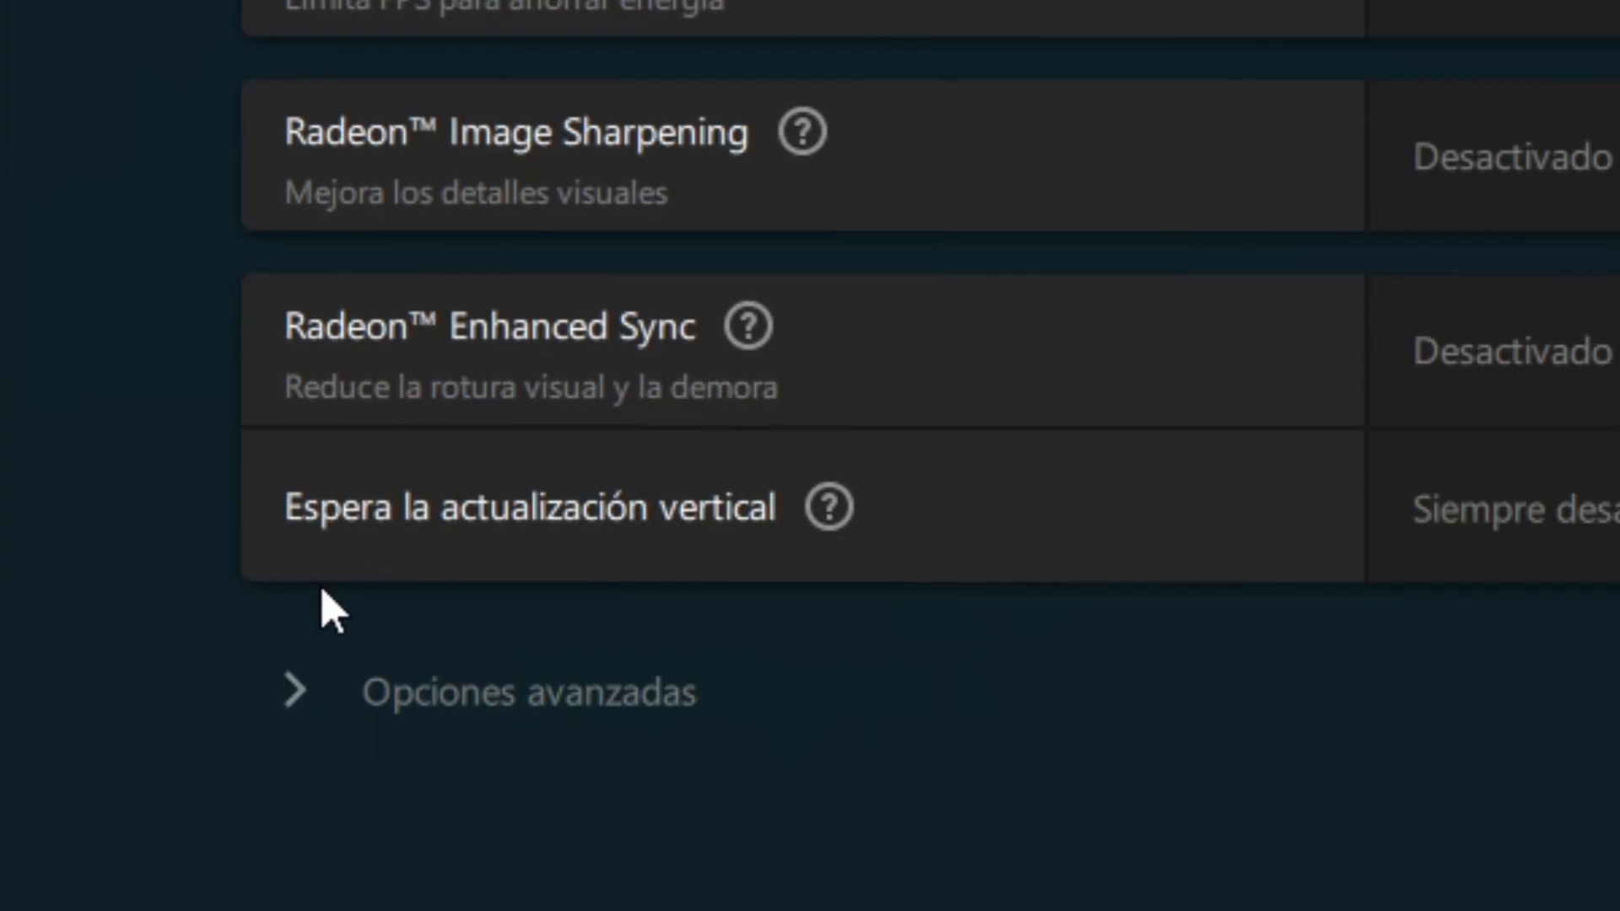
{"action": "left_click", "coordinate": [1580, 543]}
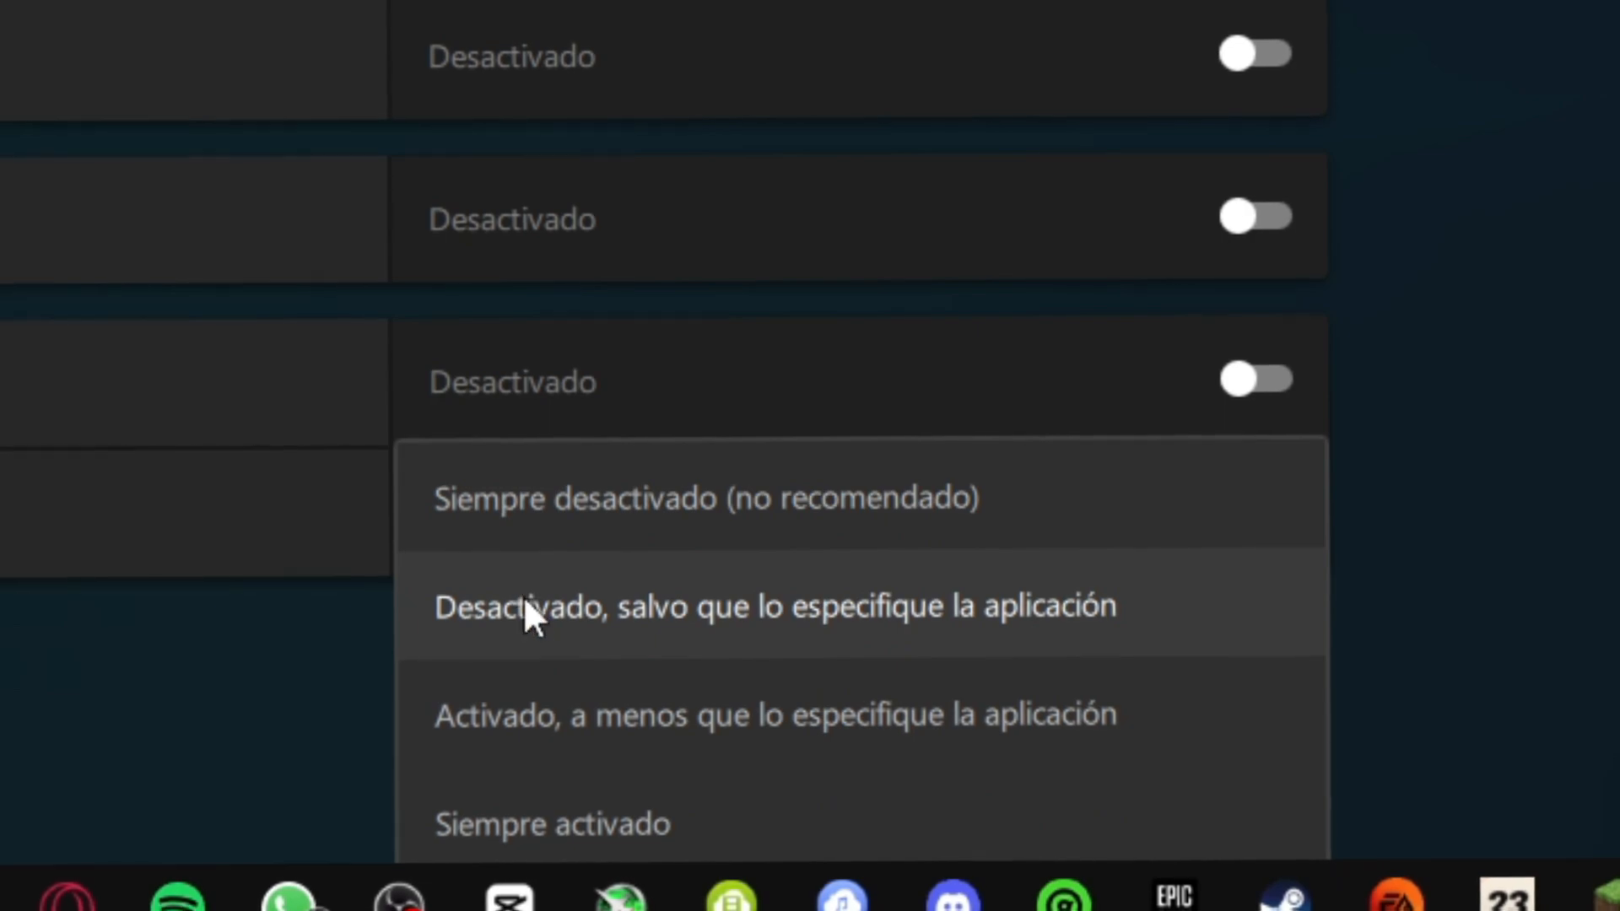
{"action": "left_click", "coordinate": [522, 597]}
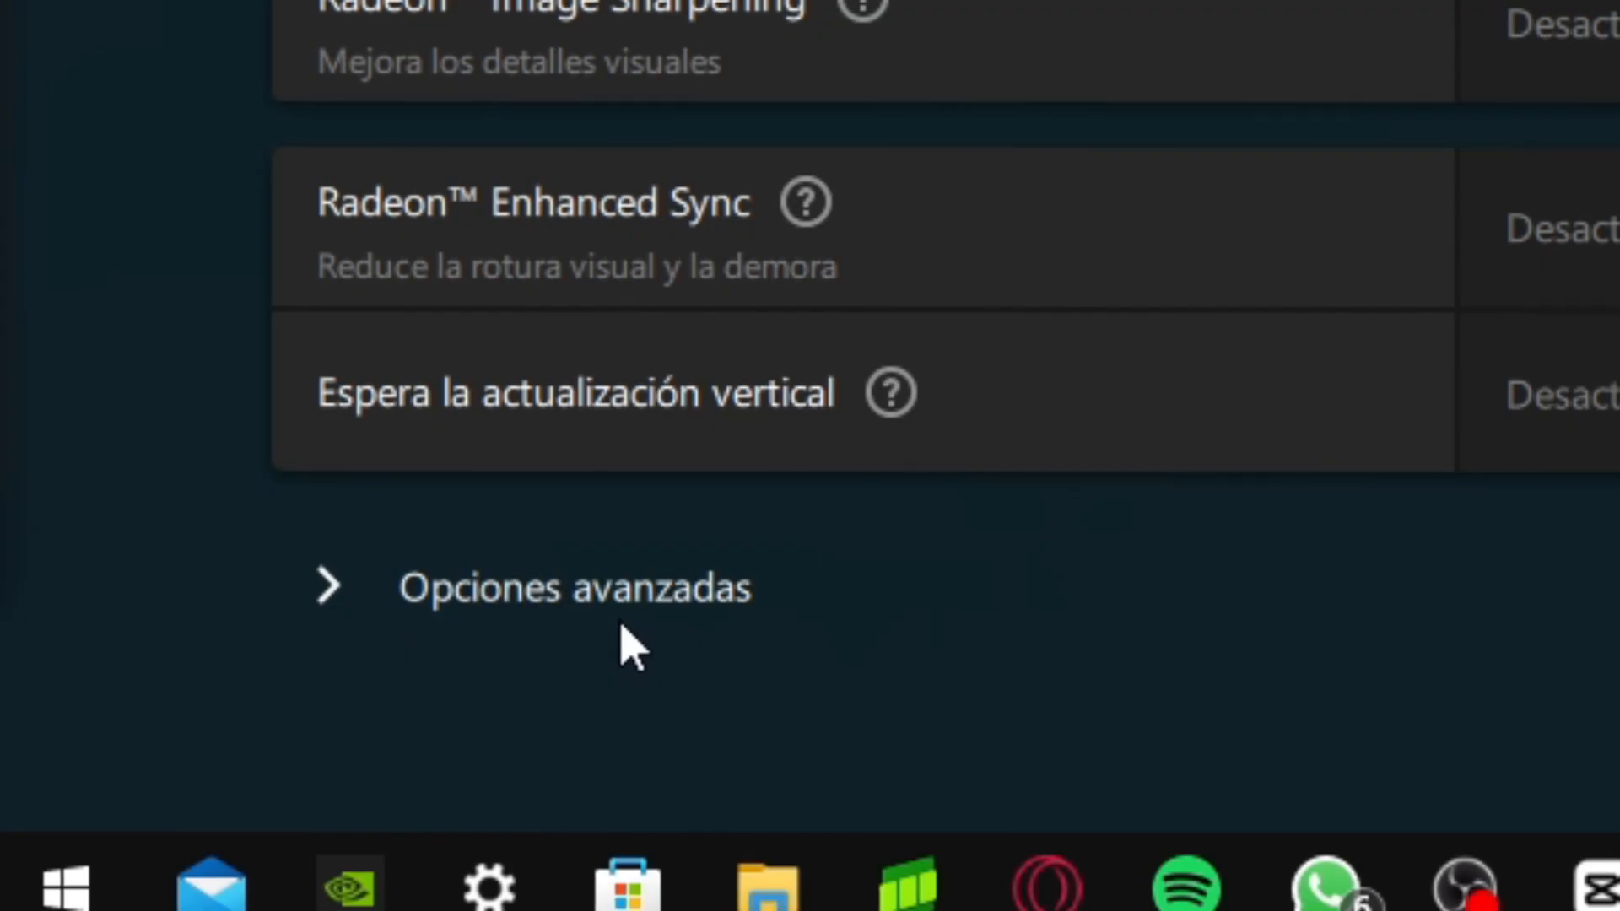
In the advanced graphics options, set Anti-aliasing to Usar la configuración de la aplicación and leave Filtración anisotrópica off
{"action": "left_click", "coordinate": [158, 817]}
{"action": "scroll", "coordinate": [158, 818], "scroll_direction": "down", "scroll_amount": 5}
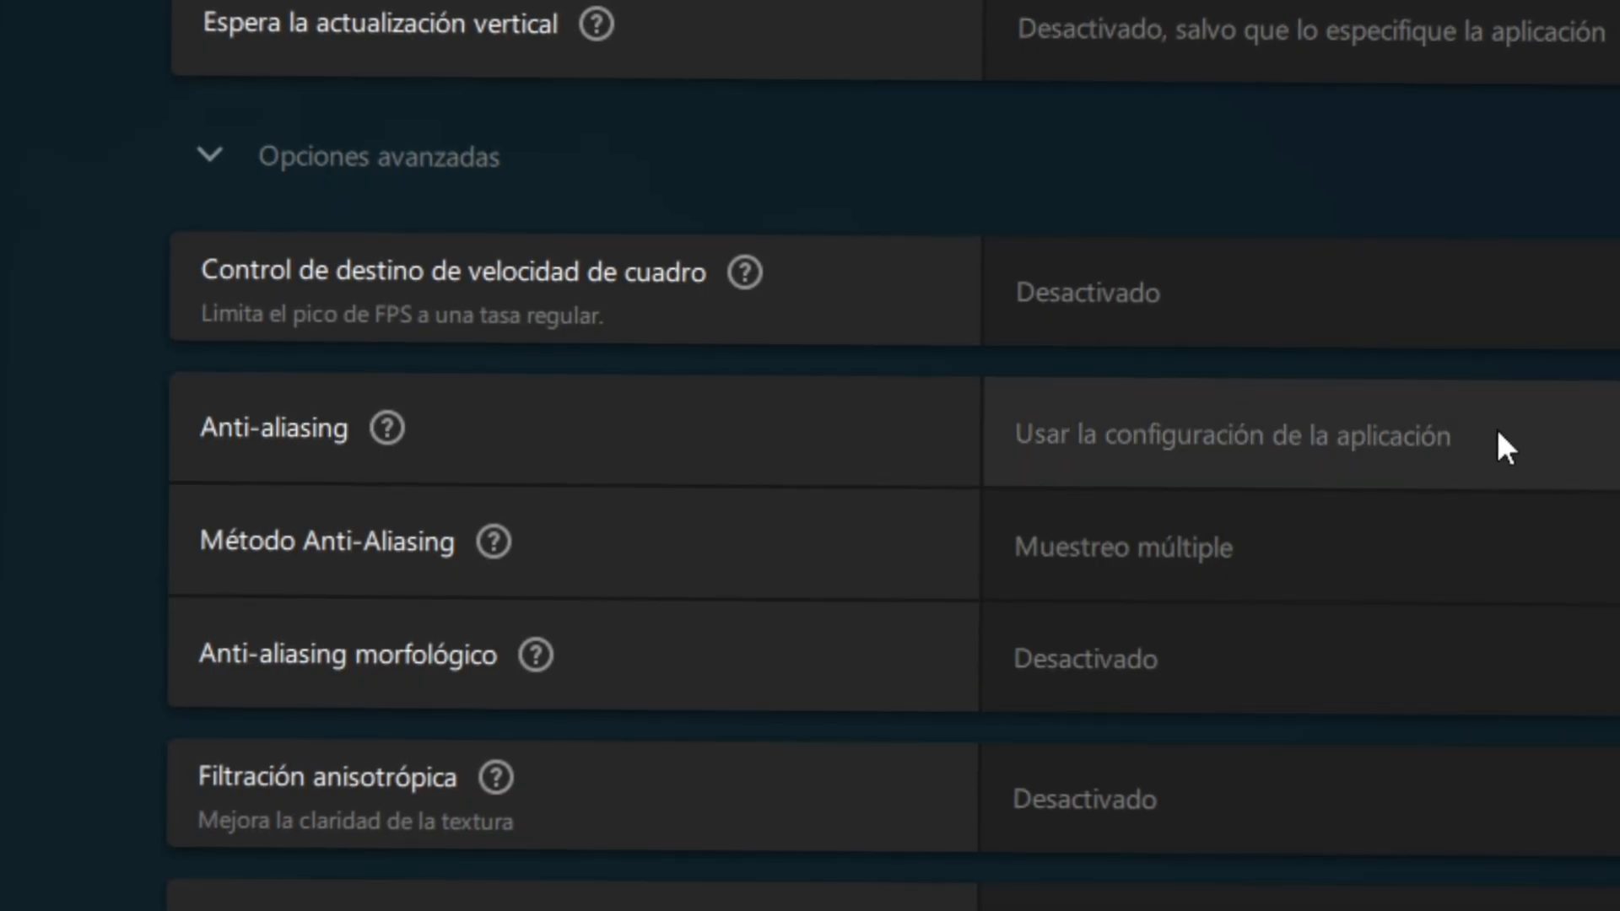
{"action": "left_click", "coordinate": [1498, 433]}
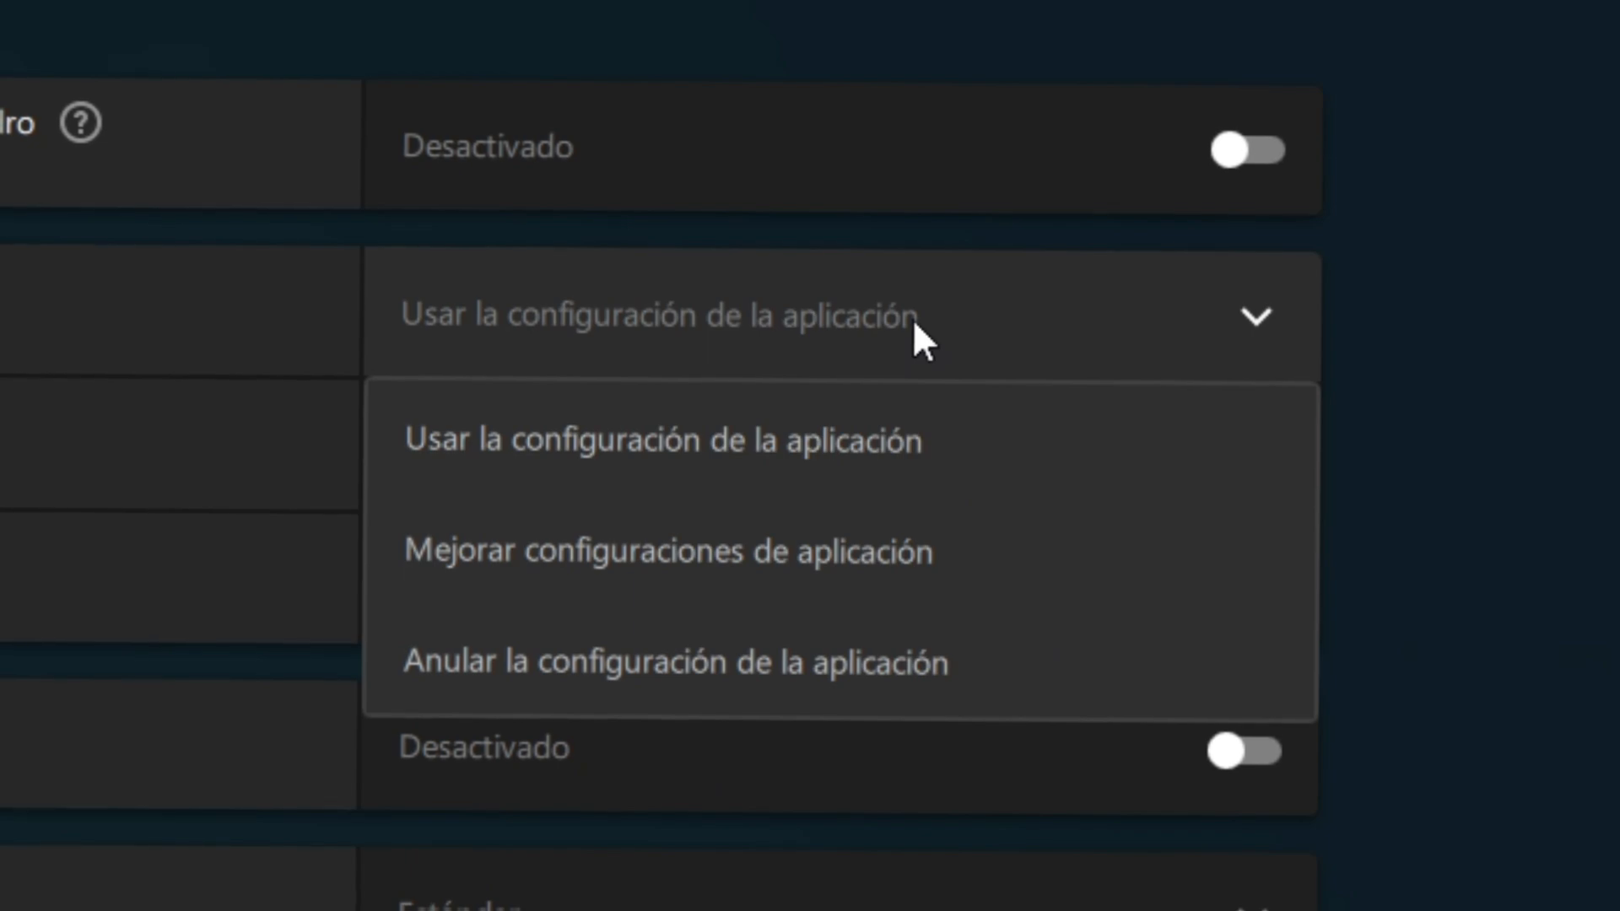
{"action": "left_click", "coordinate": [888, 449]}
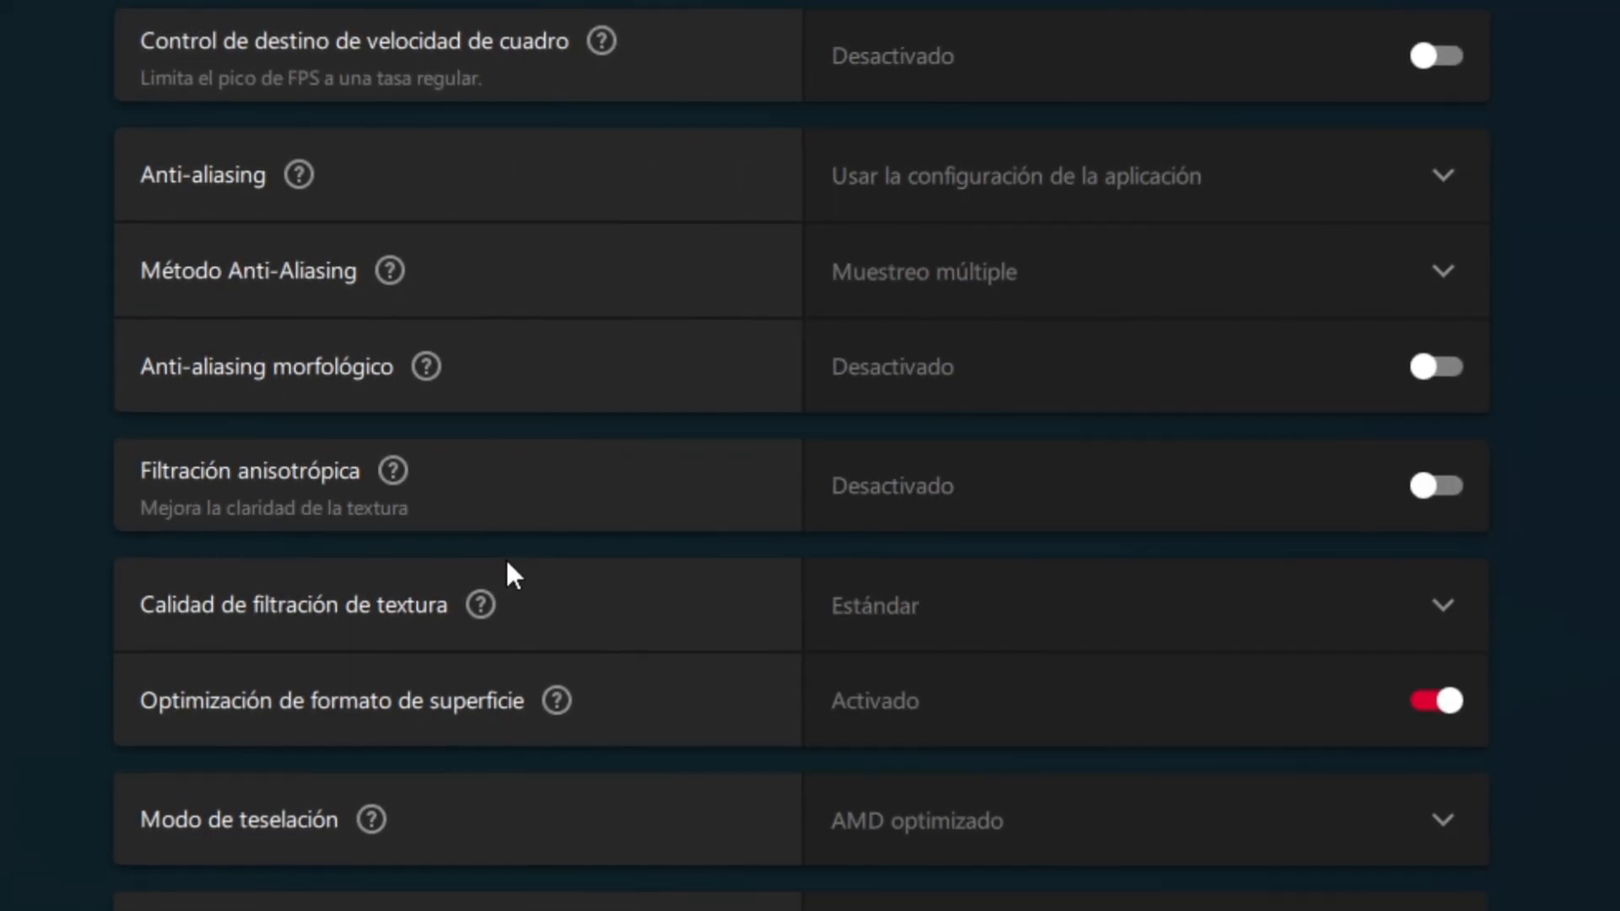
{"action": "left_click", "coordinate": [1434, 484]}
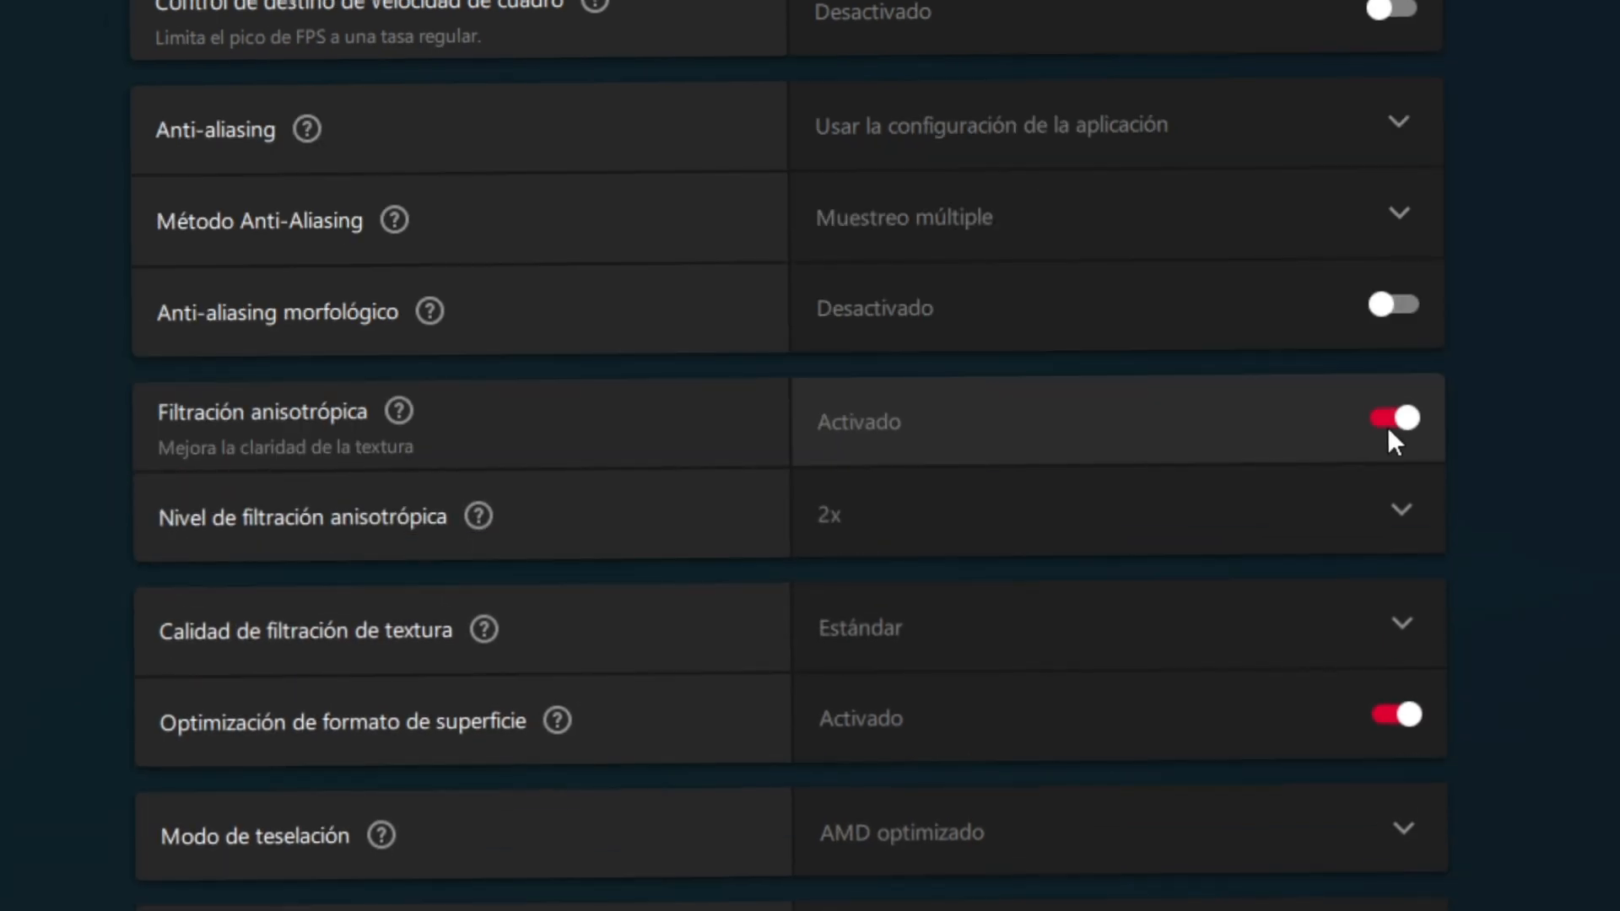
{"action": "left_click", "coordinate": [1387, 430]}
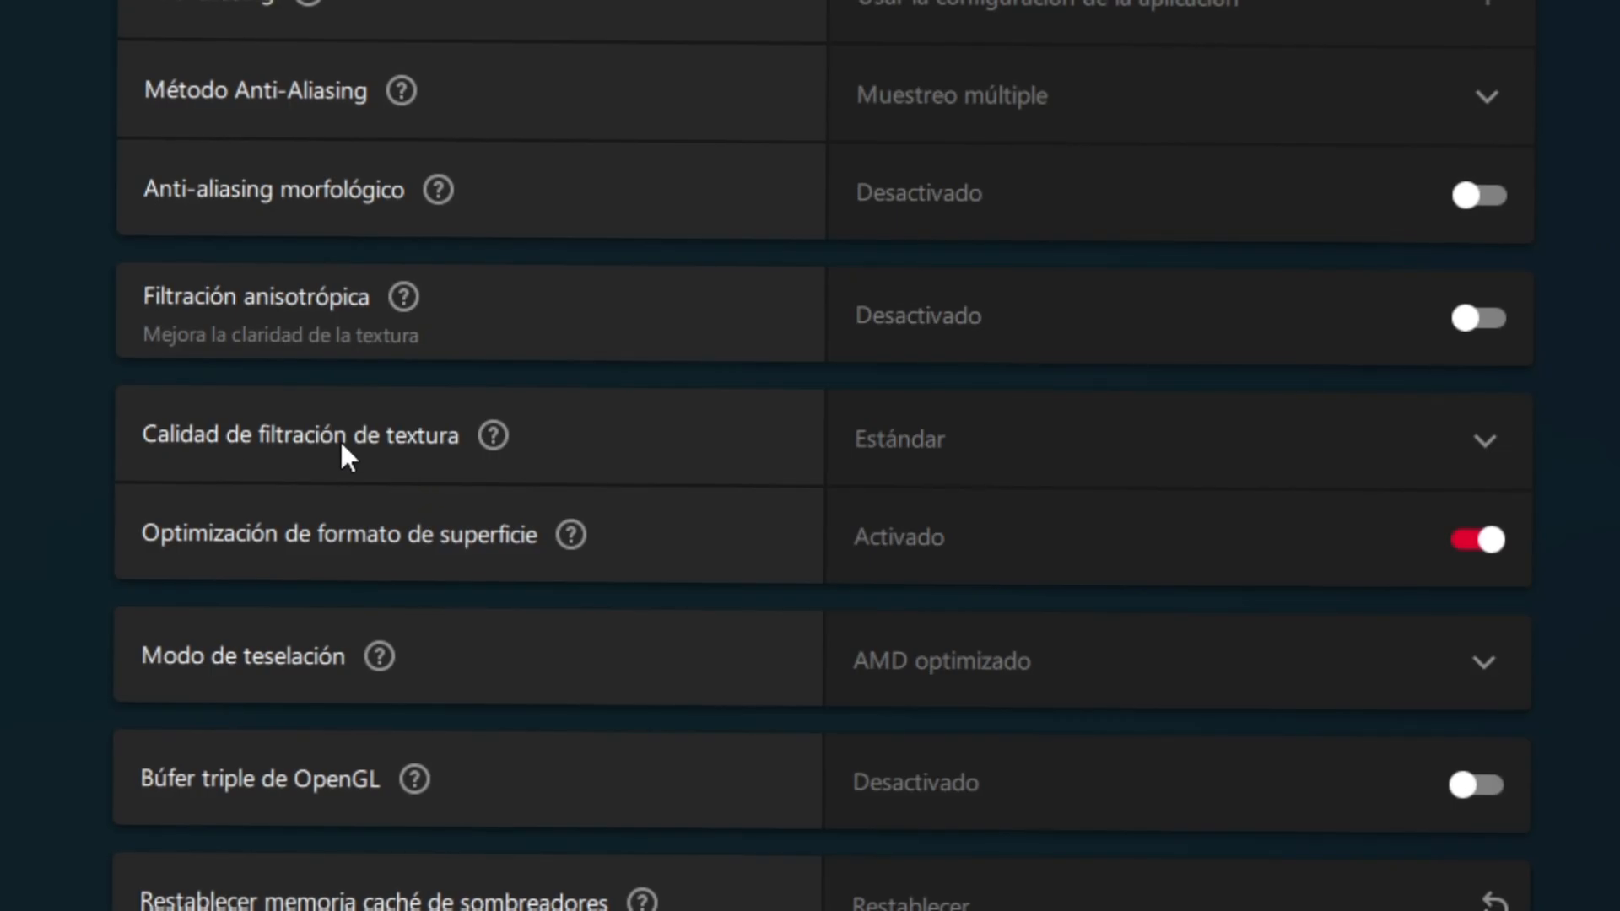
Set the texture filtering quality (Calidad de filtración de textura) to Rendimiento and the tessellation mode (Modo de teselación) to AMD optimizado
{"action": "left_click", "coordinate": [523, 573]}
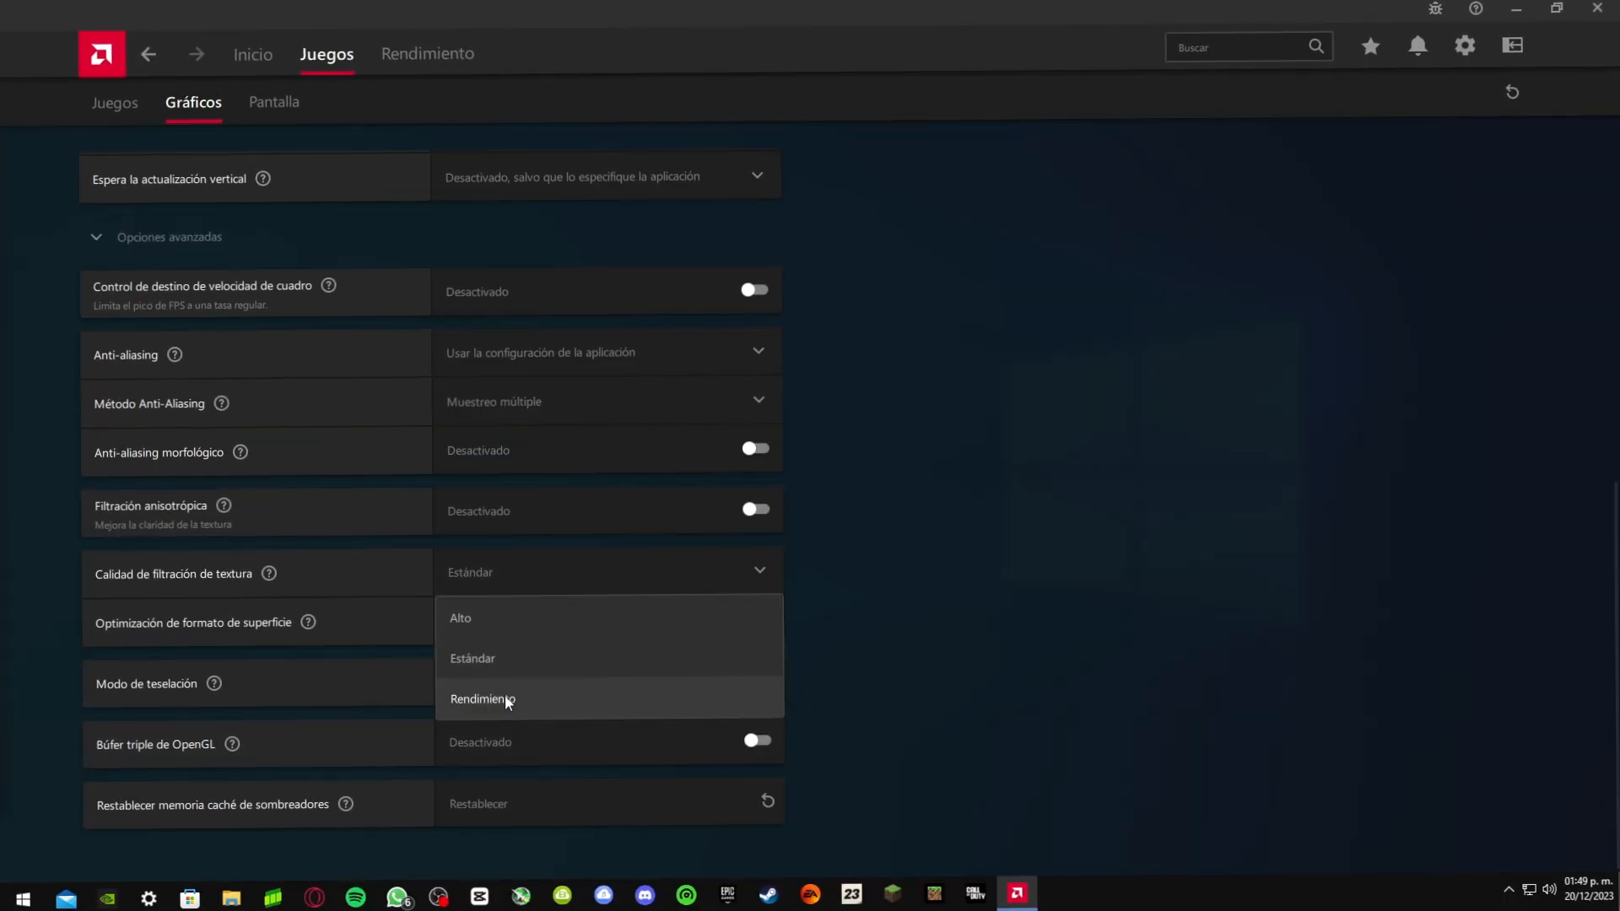
{"action": "left_click", "coordinate": [631, 636]}
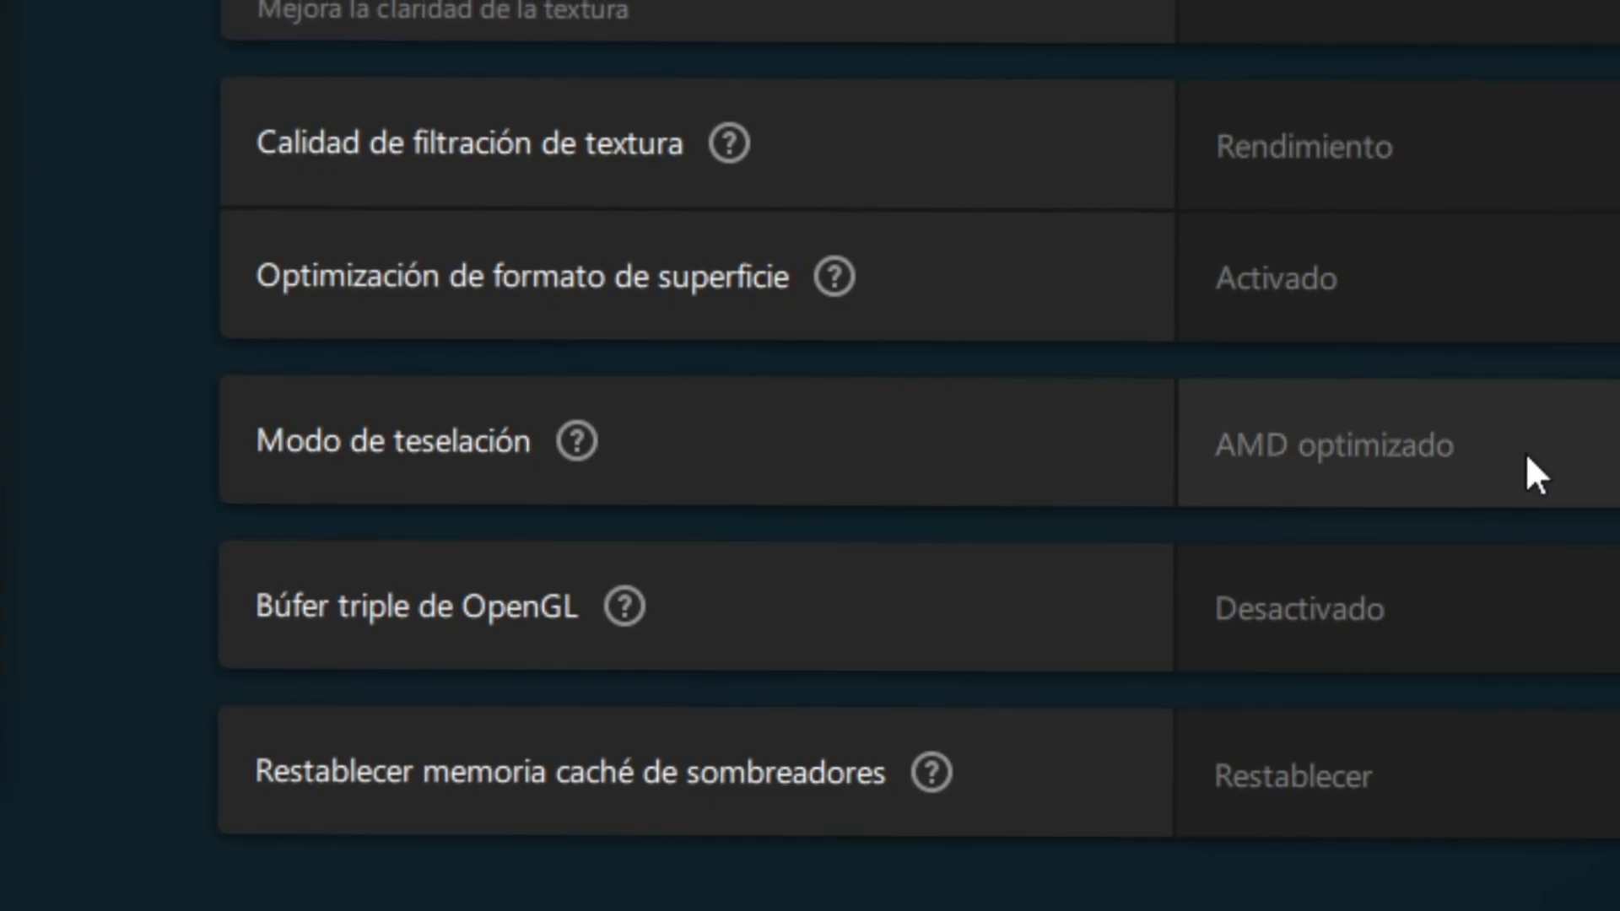
{"action": "left_click", "coordinate": [1527, 458]}
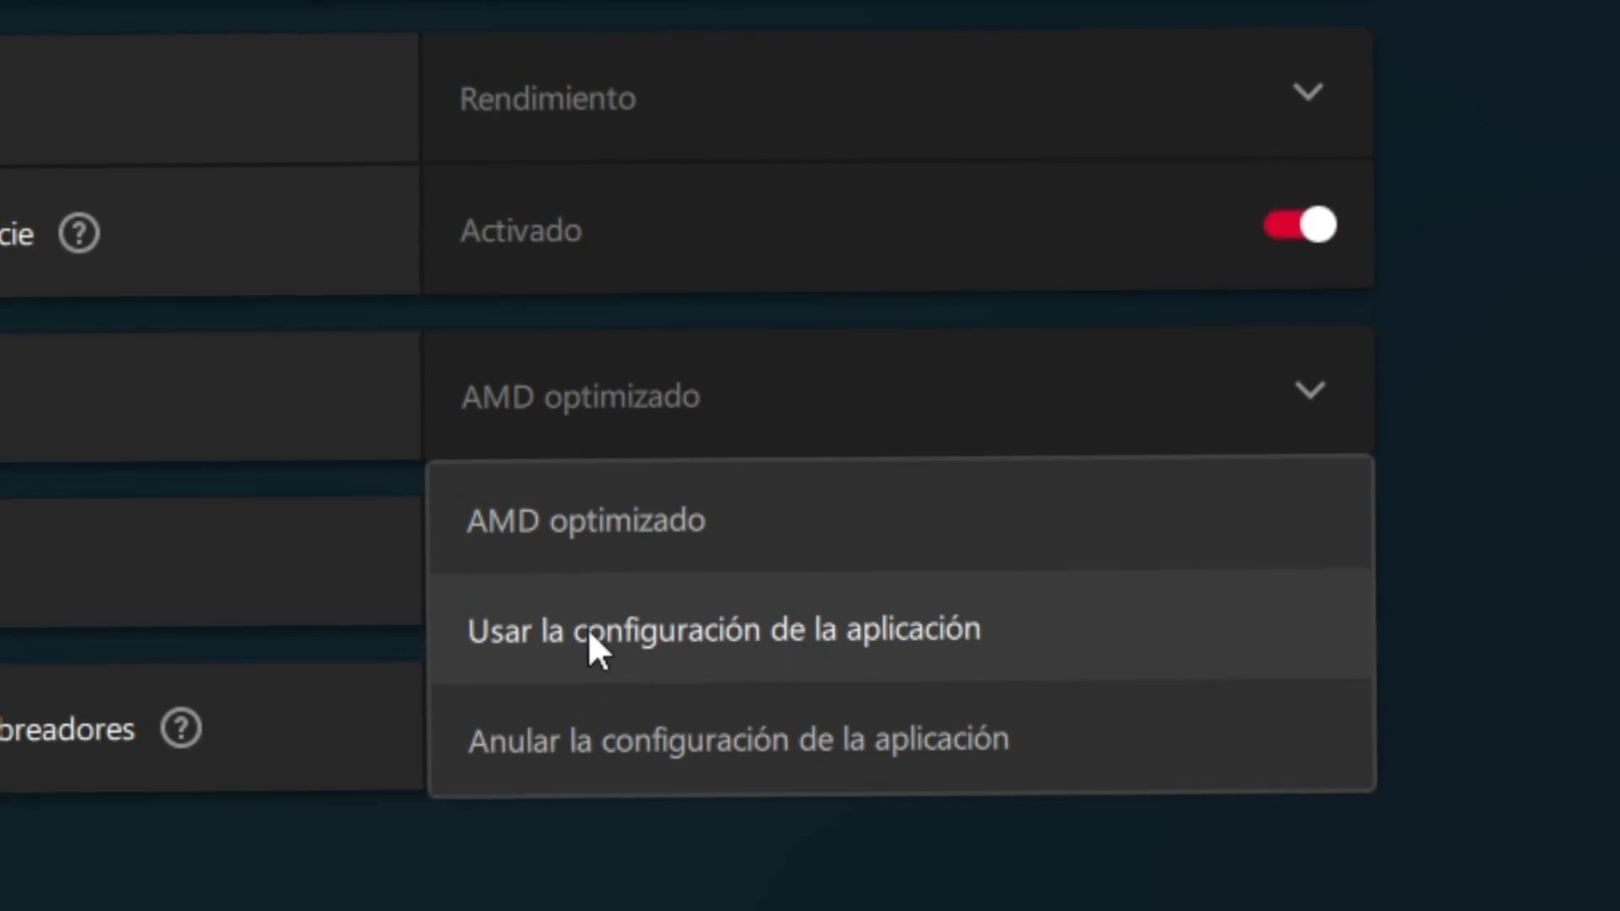
{"action": "left_click", "coordinate": [679, 481]}
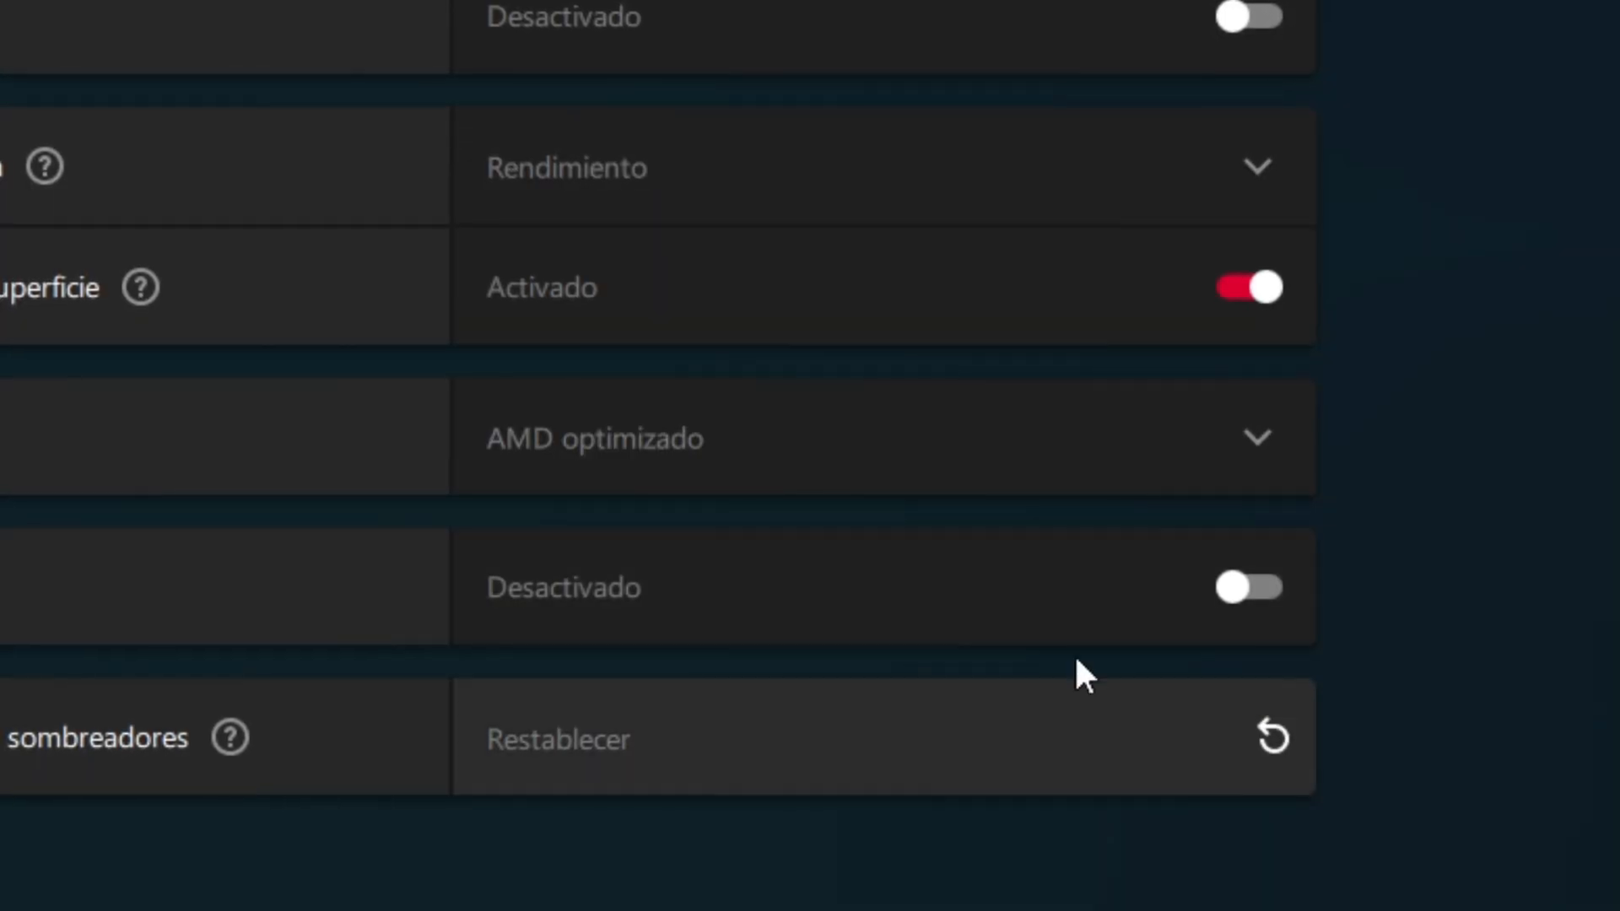
Open the display settings (Pantalla) and accept the EULA for custom resolutions (Resoluciones personalizadas)
{"action": "scroll", "coordinate": [736, 662], "scroll_direction": "up", "scroll_amount": 15}
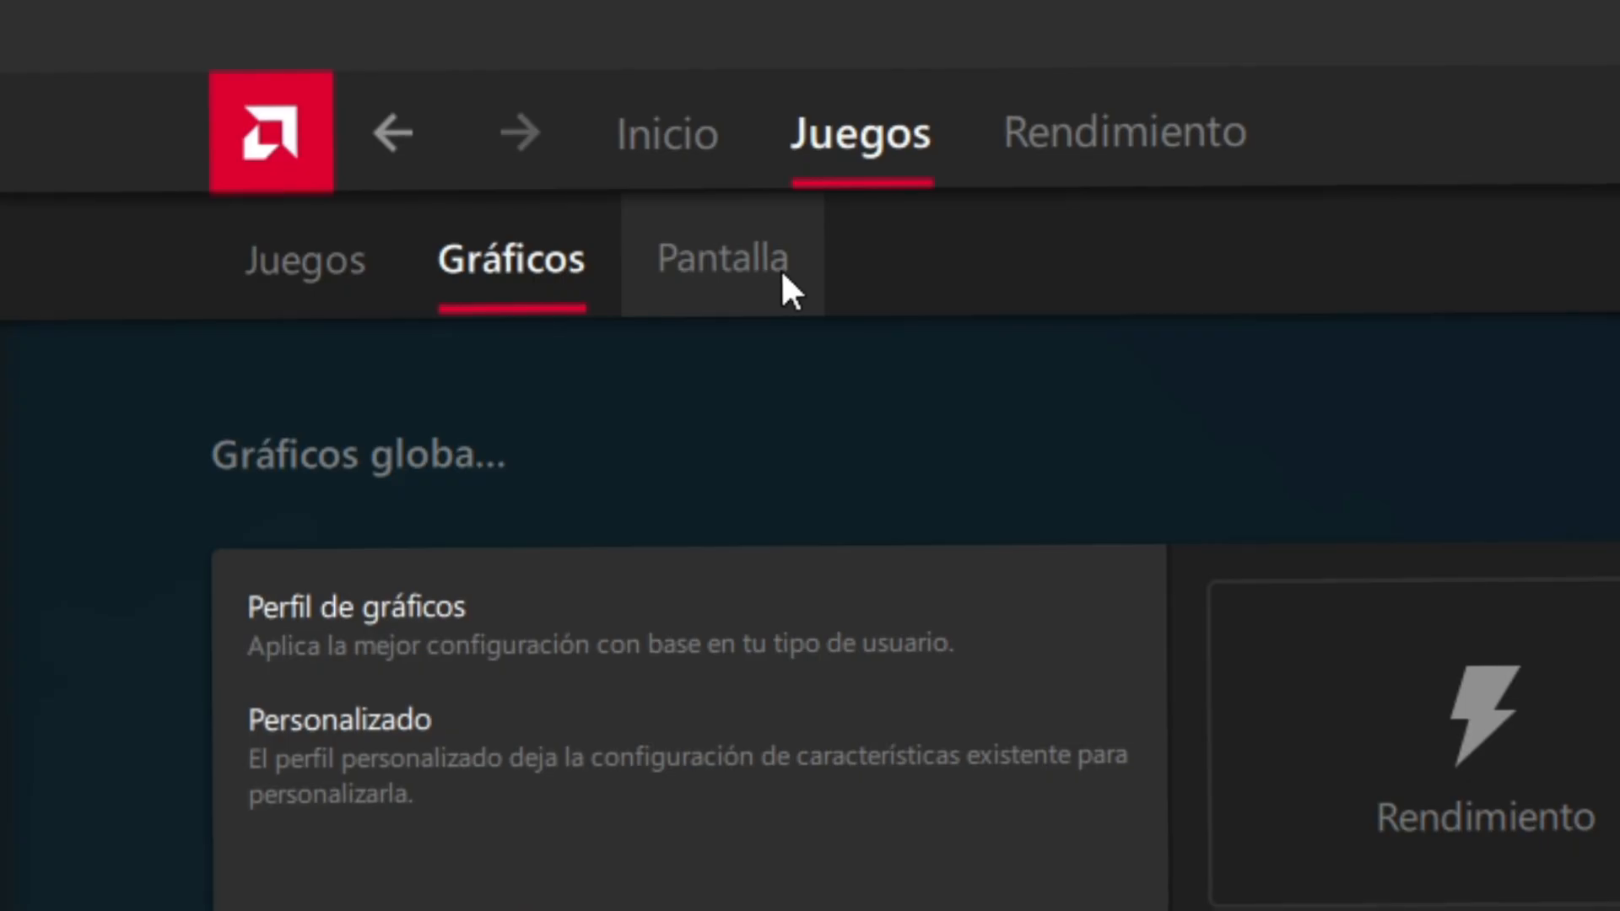
{"action": "left_click", "coordinate": [776, 272]}
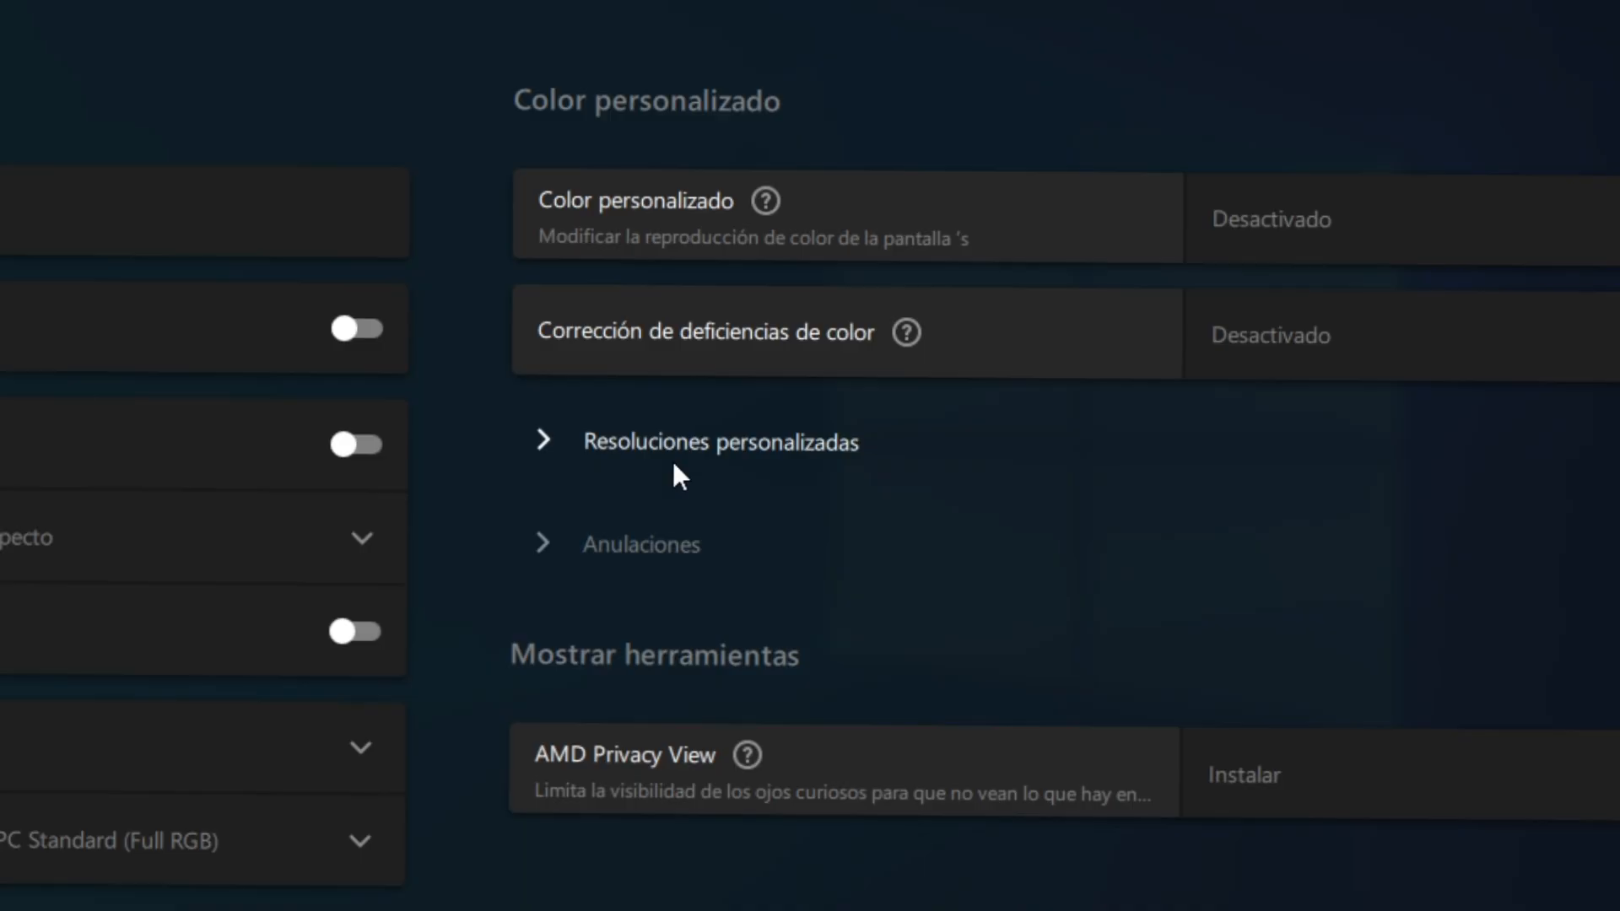
{"action": "left_click", "coordinate": [926, 488]}
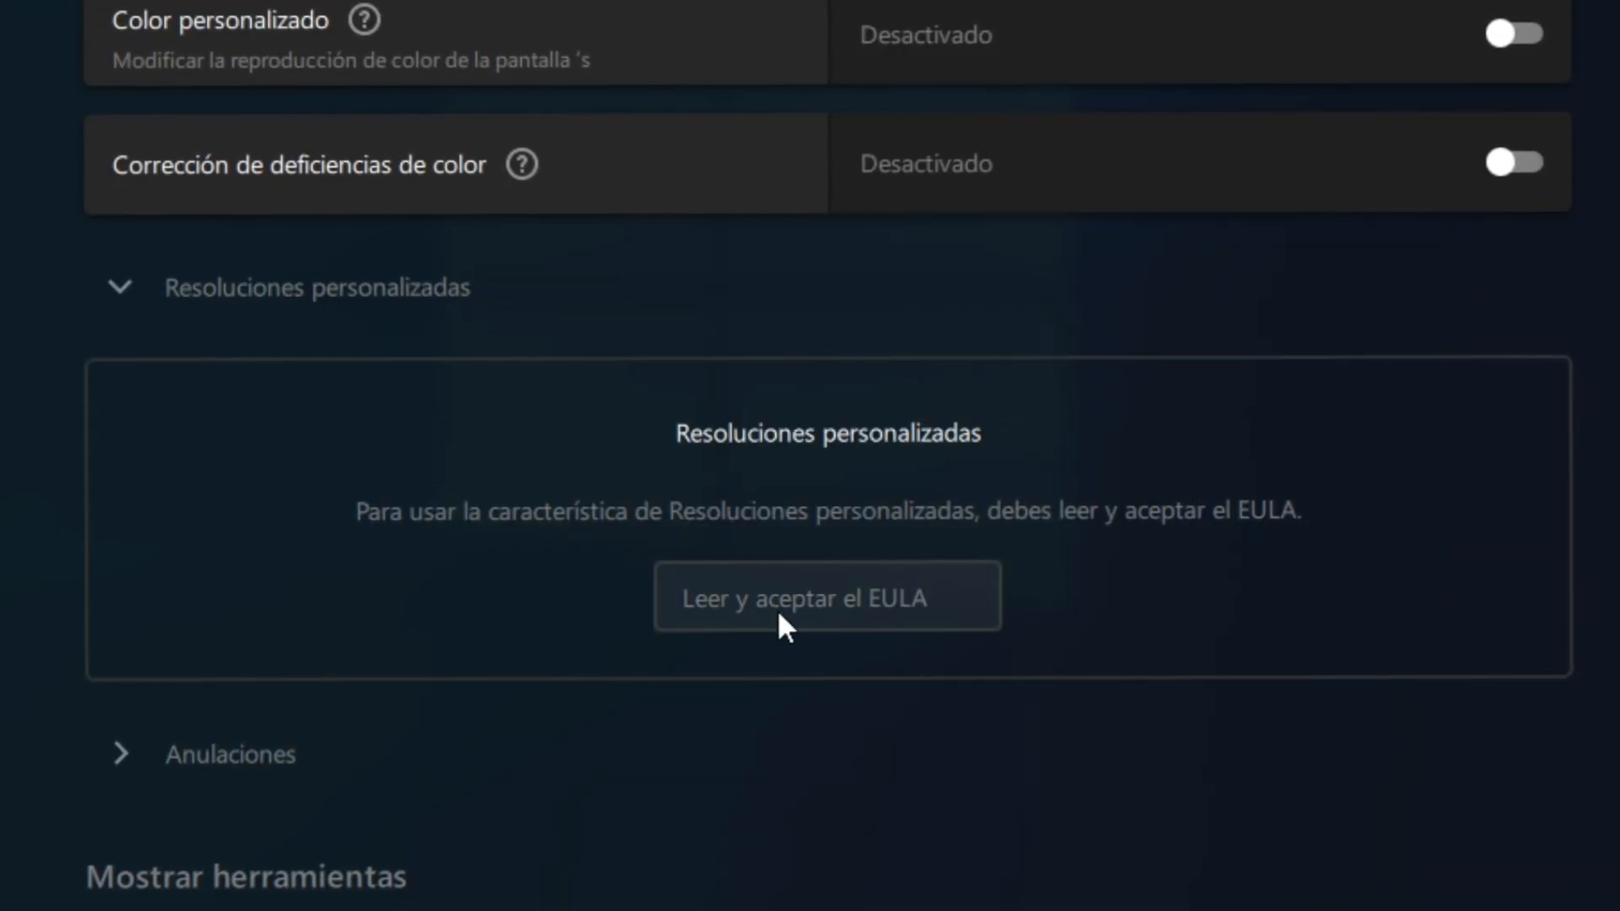
{"action": "left_click", "coordinate": [1075, 620]}
{"action": "left_click", "coordinate": [1004, 825]}
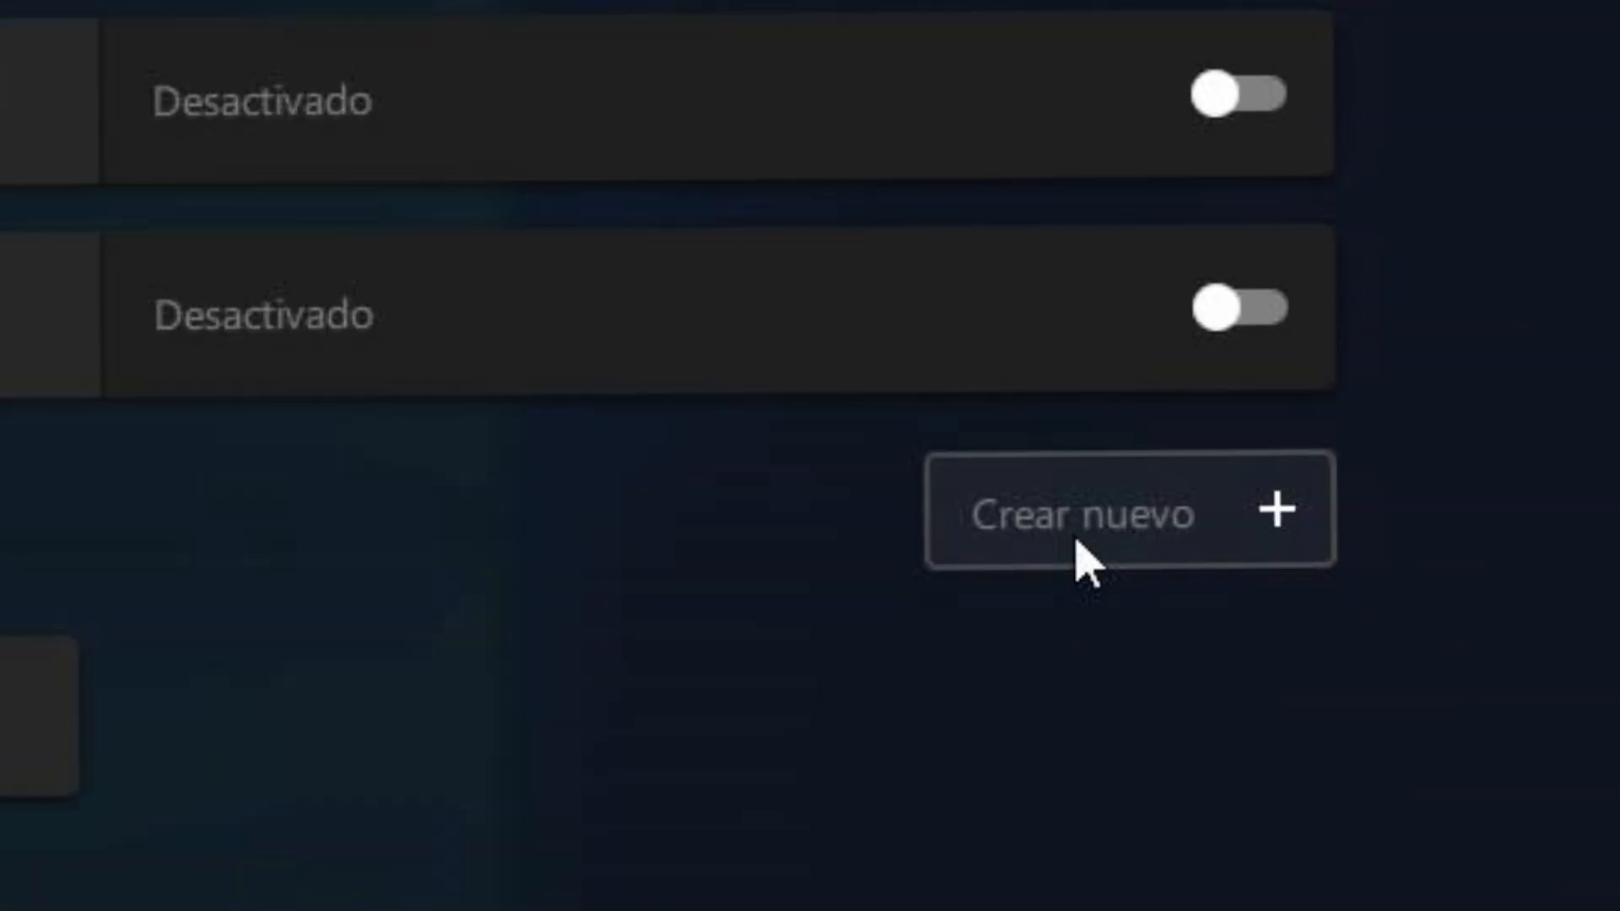
{"action": "left_click", "coordinate": [1077, 544]}
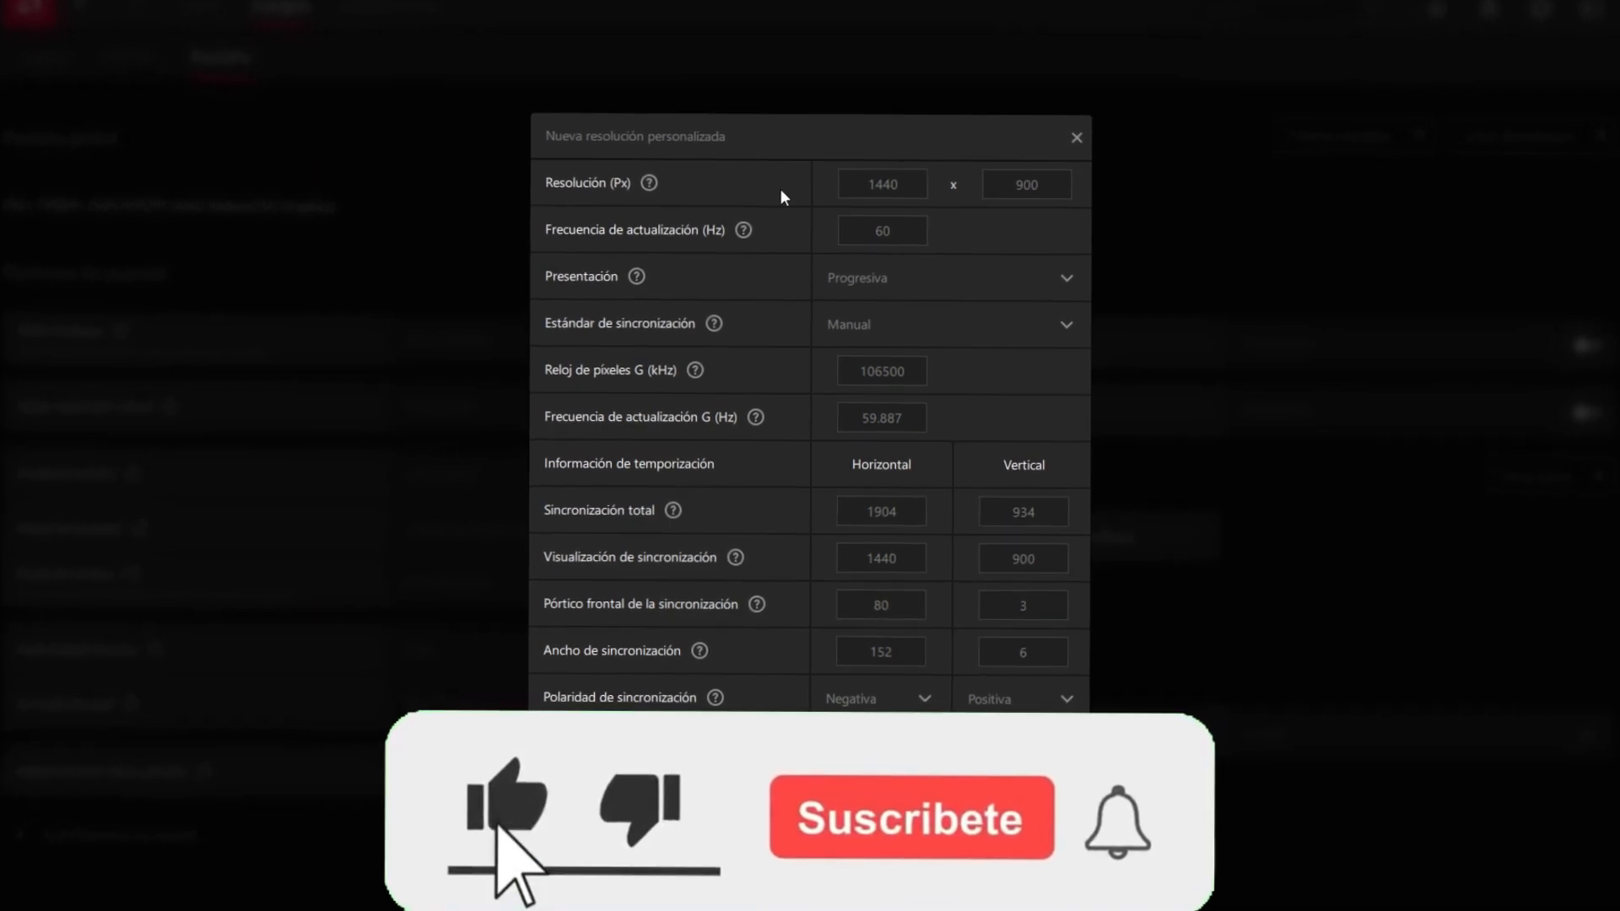
{"action": "left_click", "coordinate": [921, 241]}
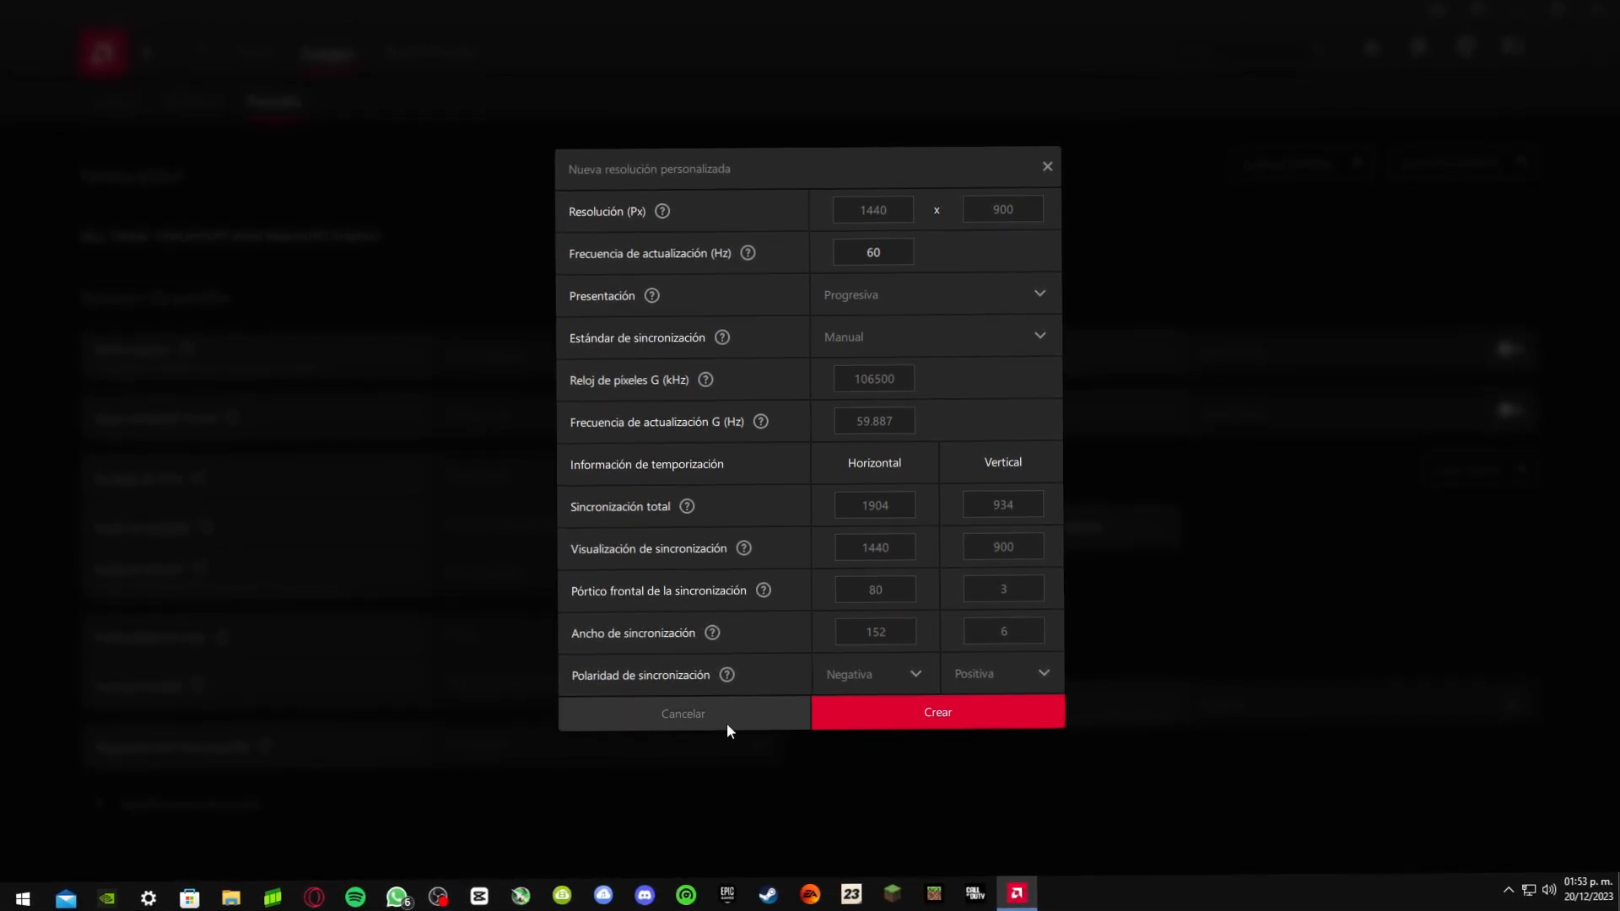
{"action": "left_click", "coordinate": [685, 713]}
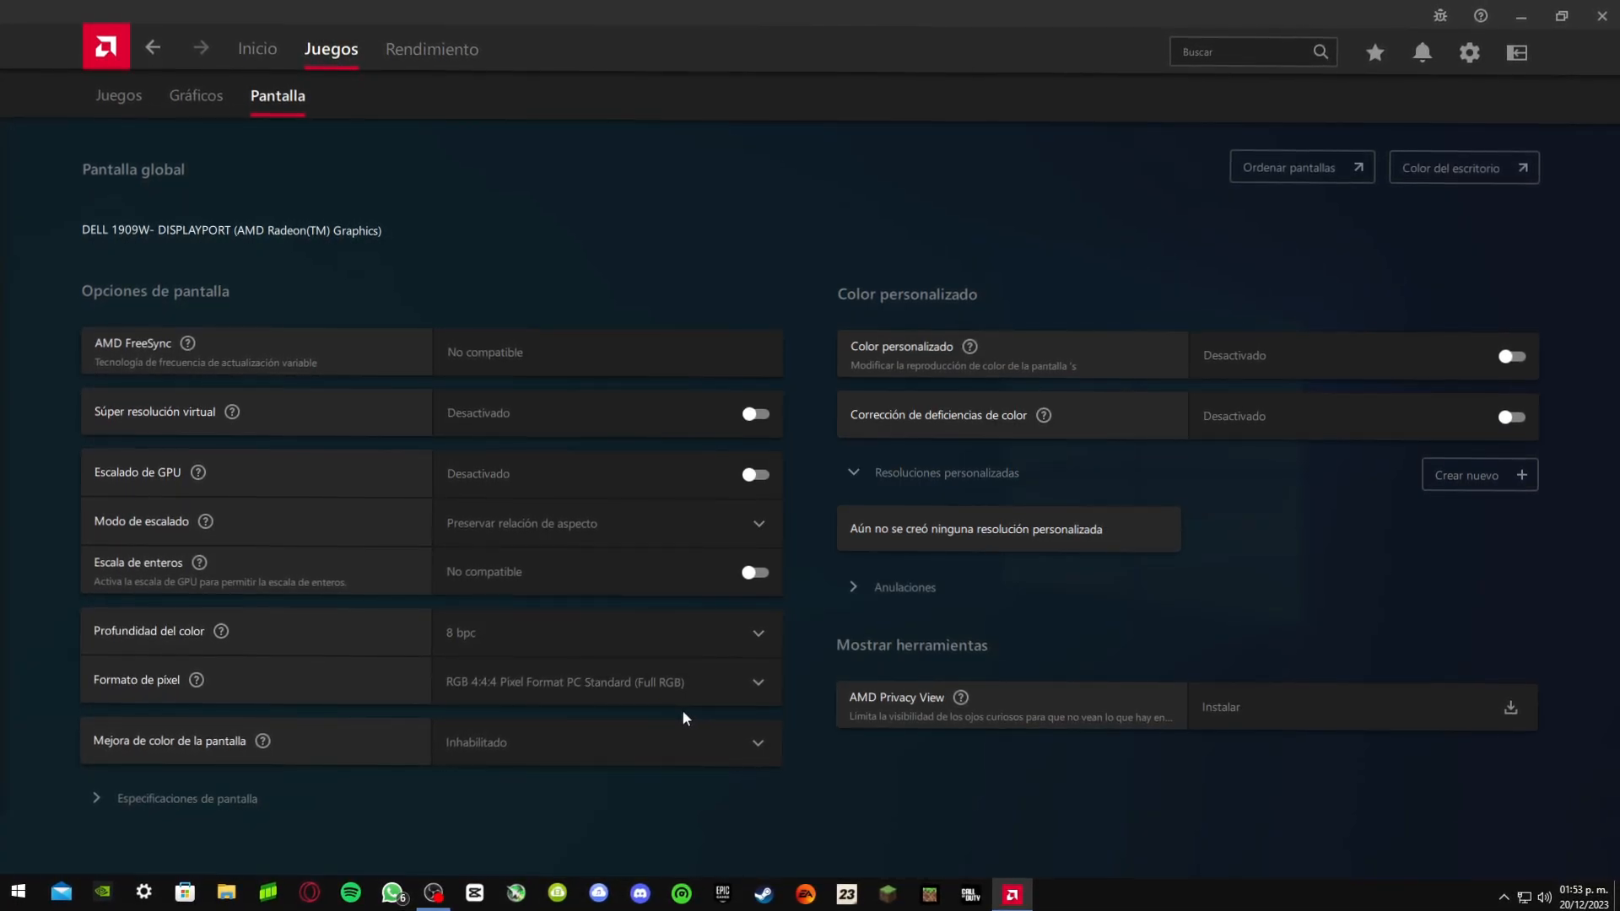
{"action": "left_click", "coordinate": [854, 472]}
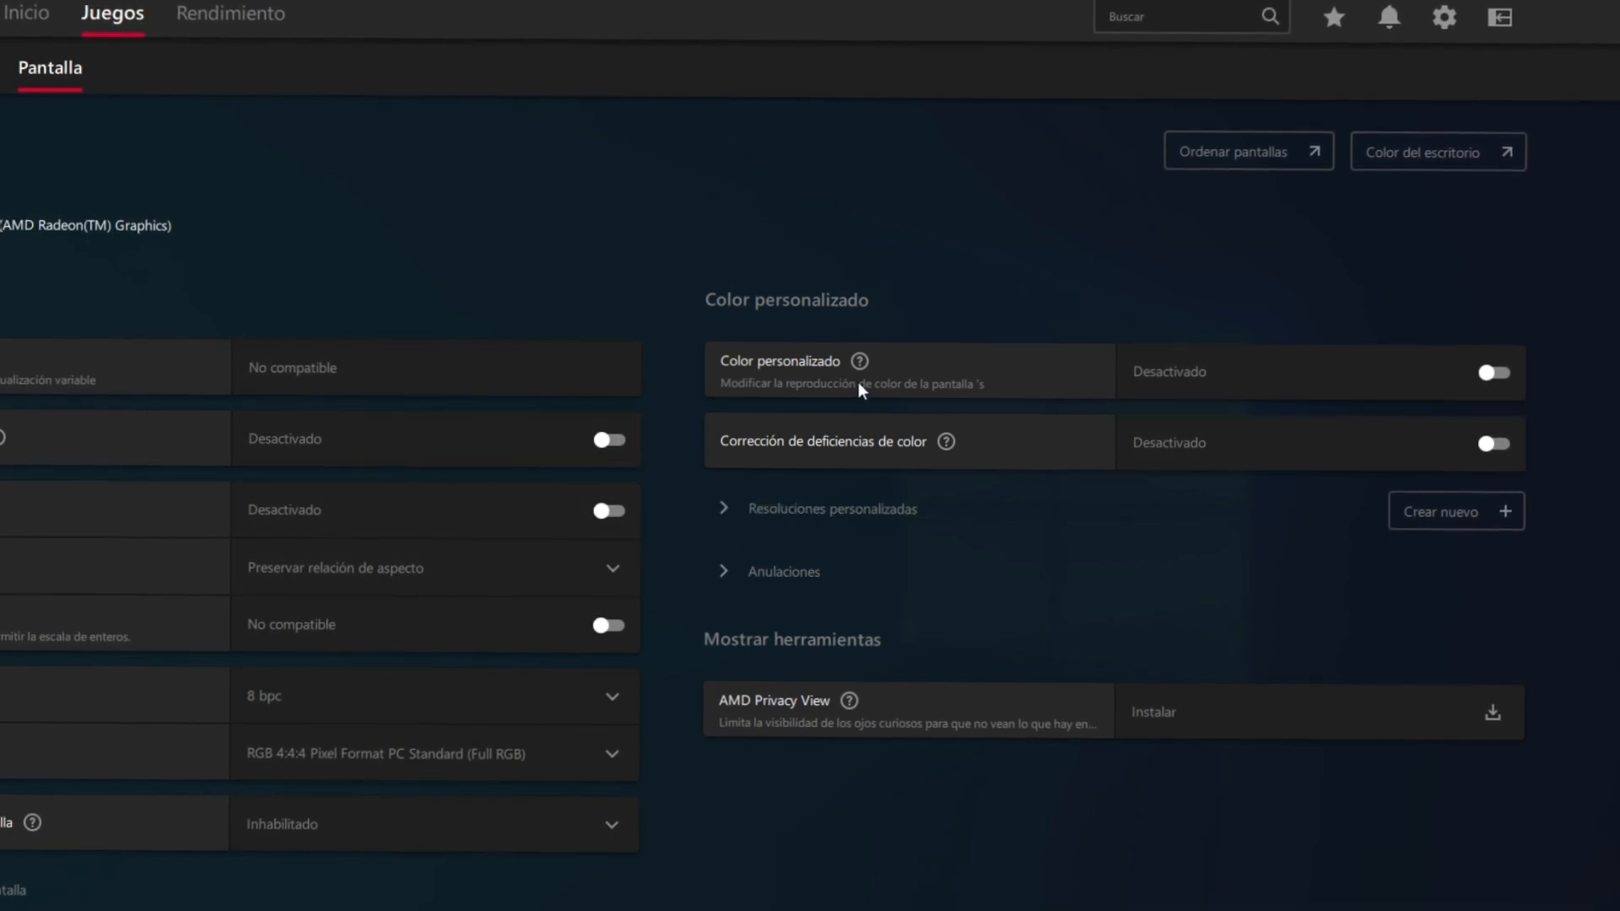
Enable custom color (Color personalizado) and set its saturation (Saturación) to 99
{"action": "left_click", "coordinate": [1494, 372]}
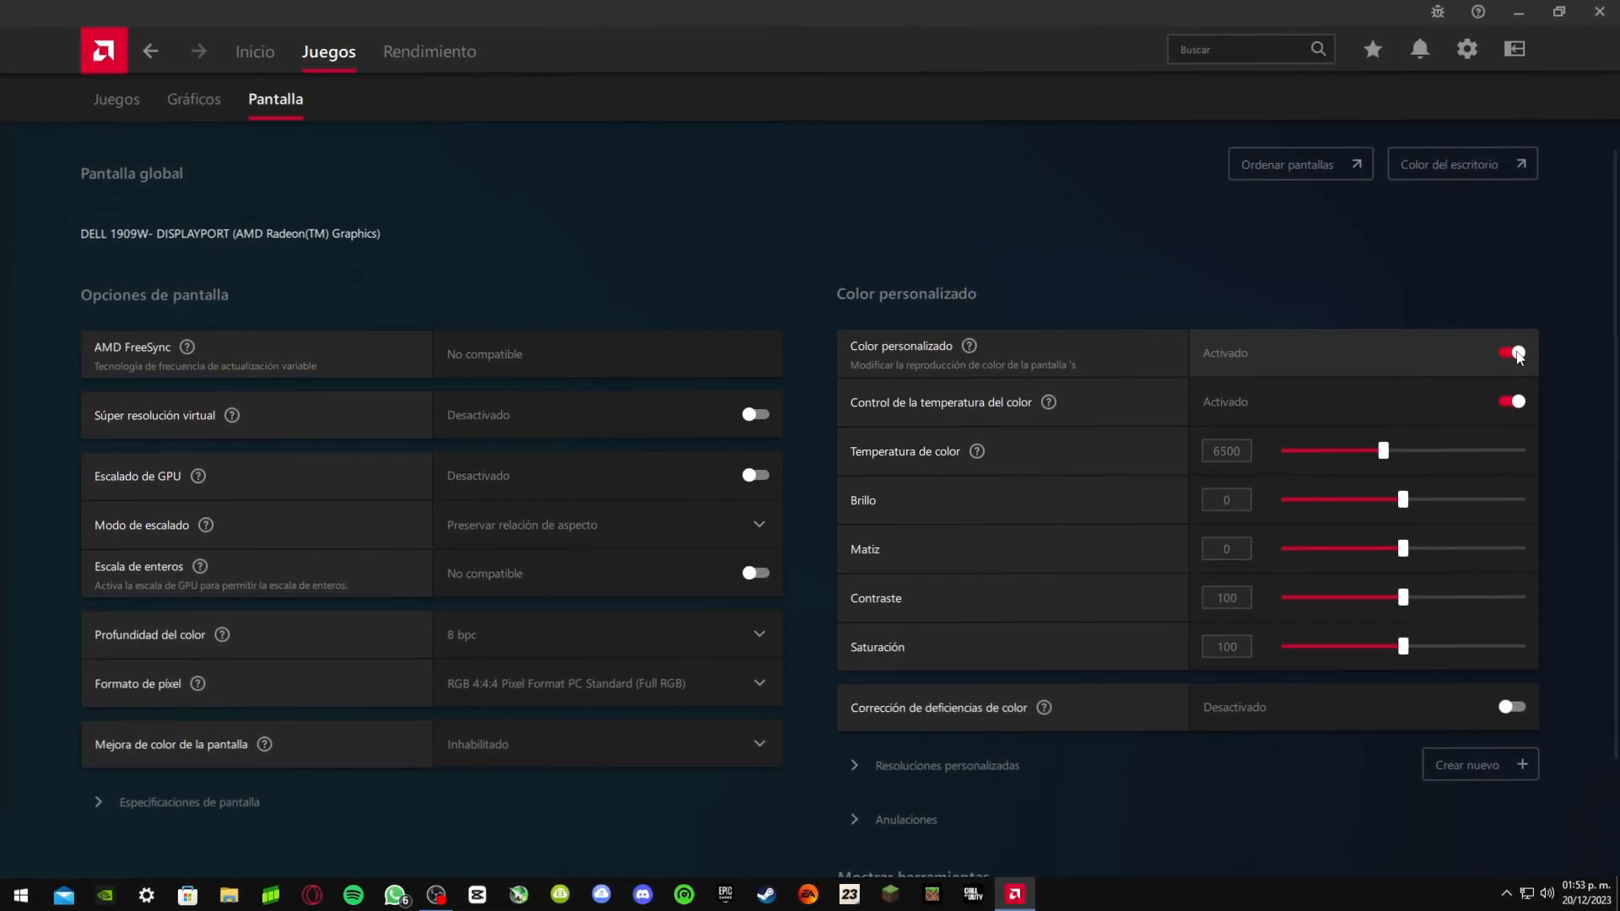
{"action": "left_click_drag", "start_coordinate": [1402, 650], "coordinate": [1408, 651]}
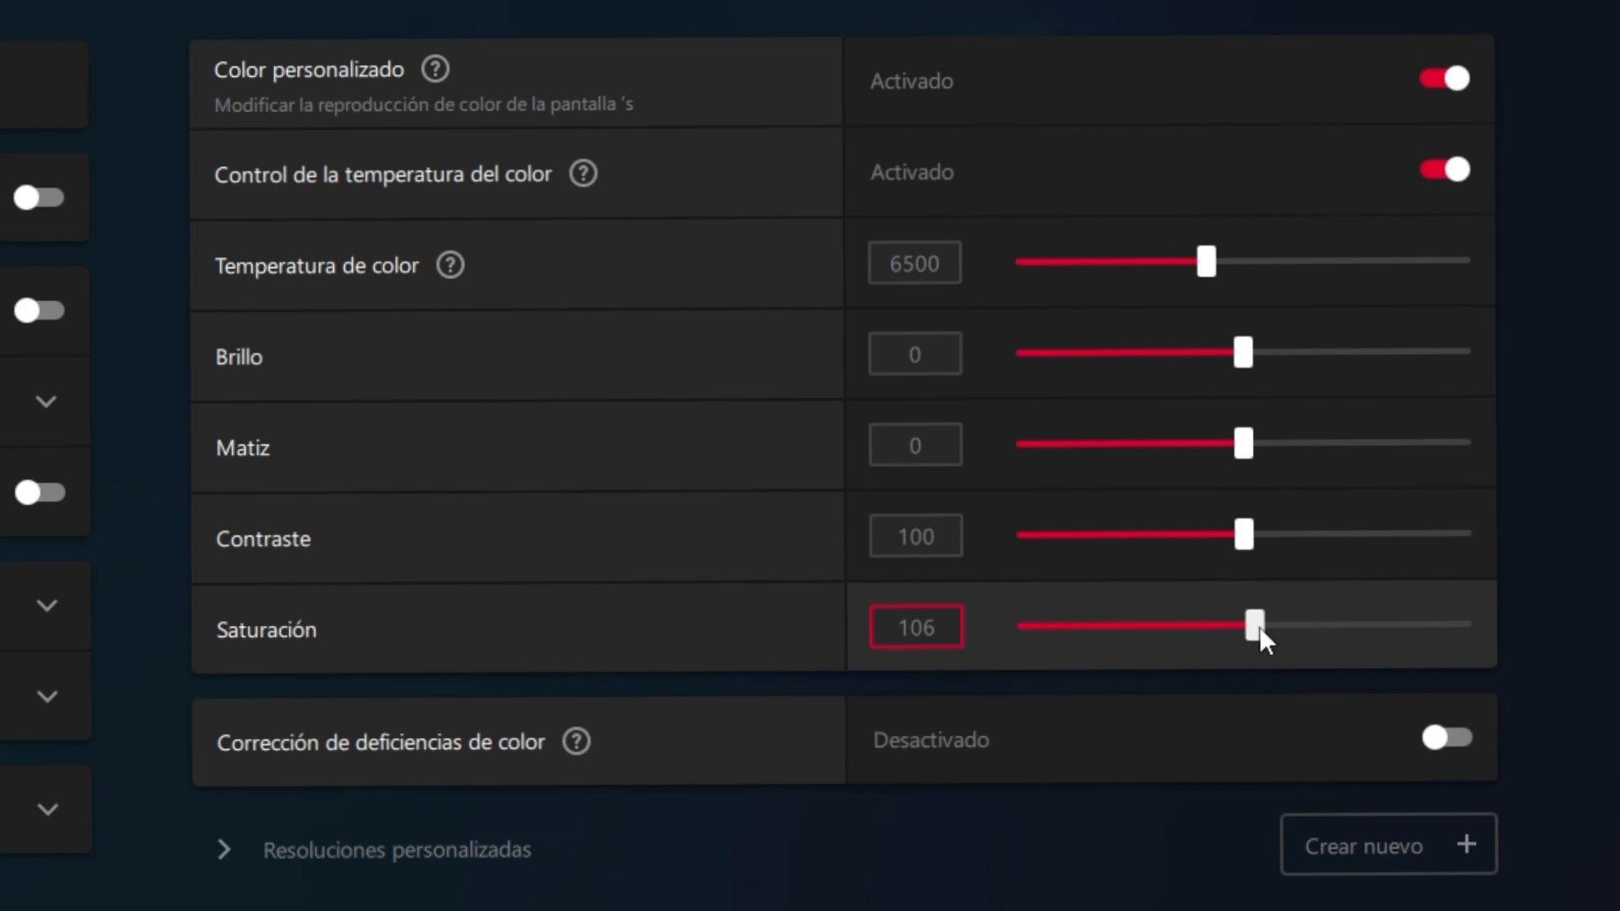
{"action": "left_click_drag", "start_coordinate": [1259, 631], "coordinate": [1327, 626]}
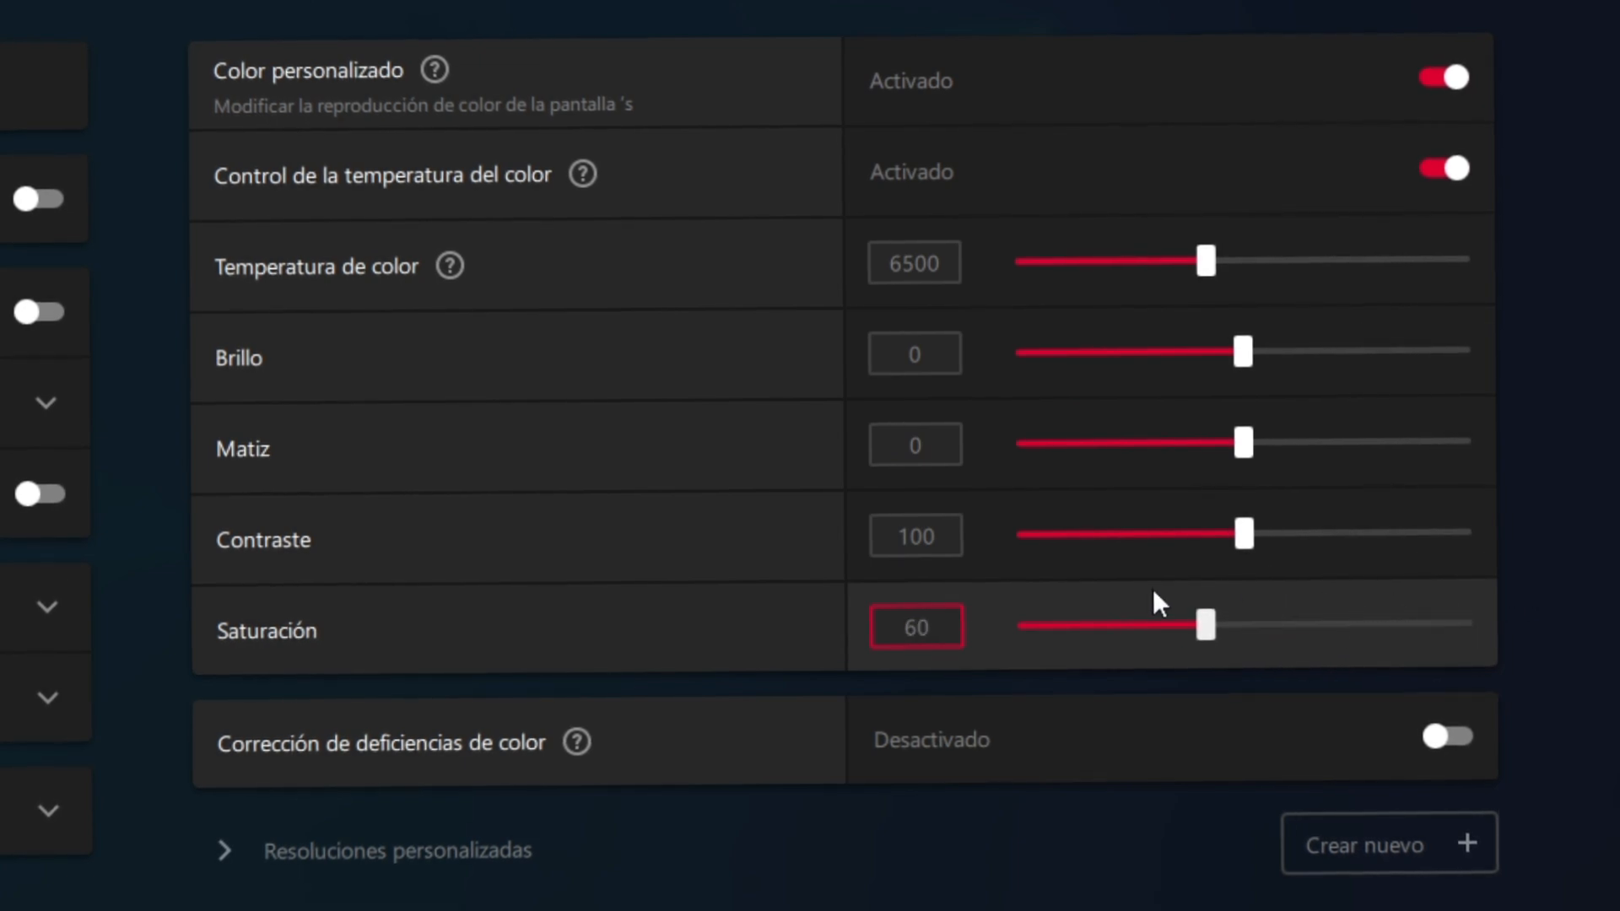
{"action": "left_click_drag", "start_coordinate": [1153, 589], "coordinate": [1466, 626]}
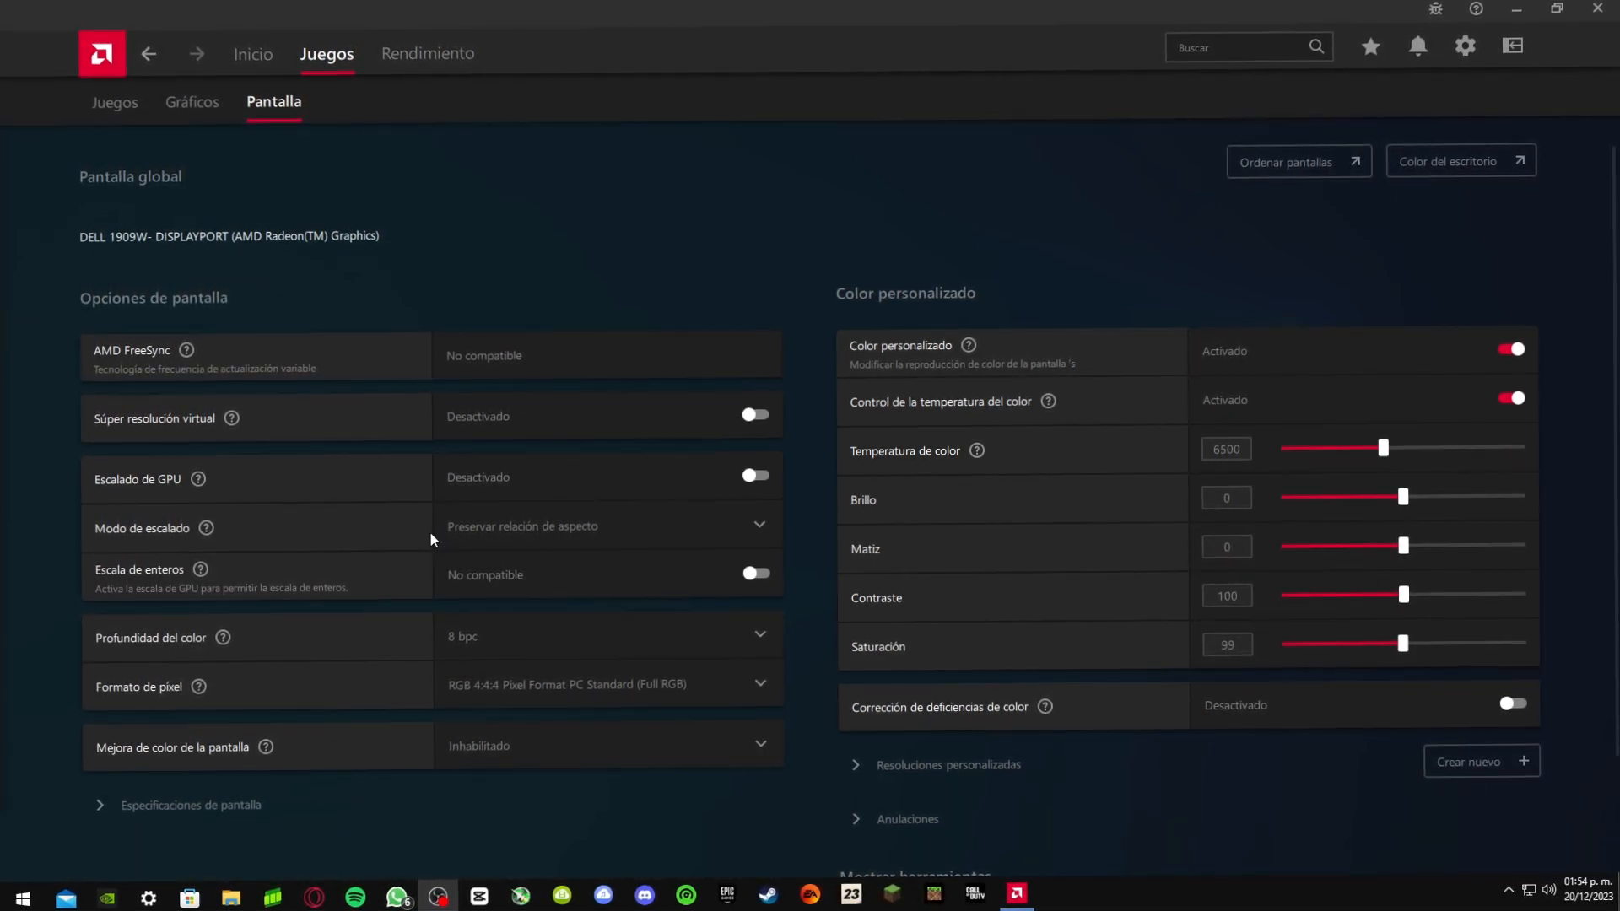
Return to the Inicio page, close AMD Software and open the display settings in Windows Settings (Configuración)
{"action": "left_click", "coordinate": [254, 54]}
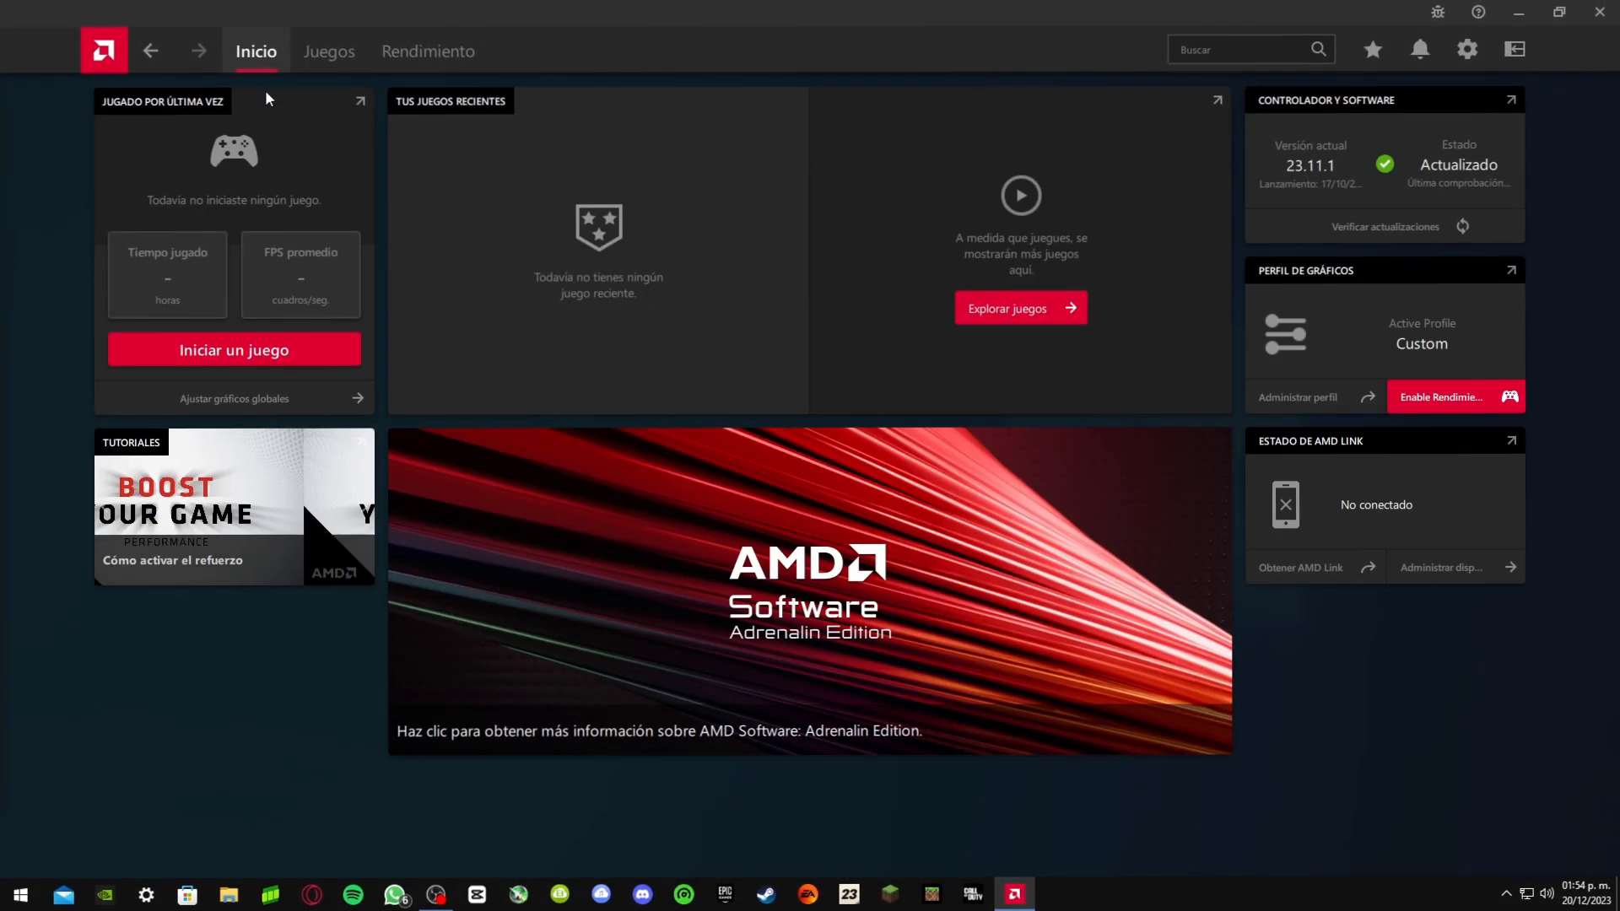
{"action": "left_click", "coordinate": [1606, 15]}
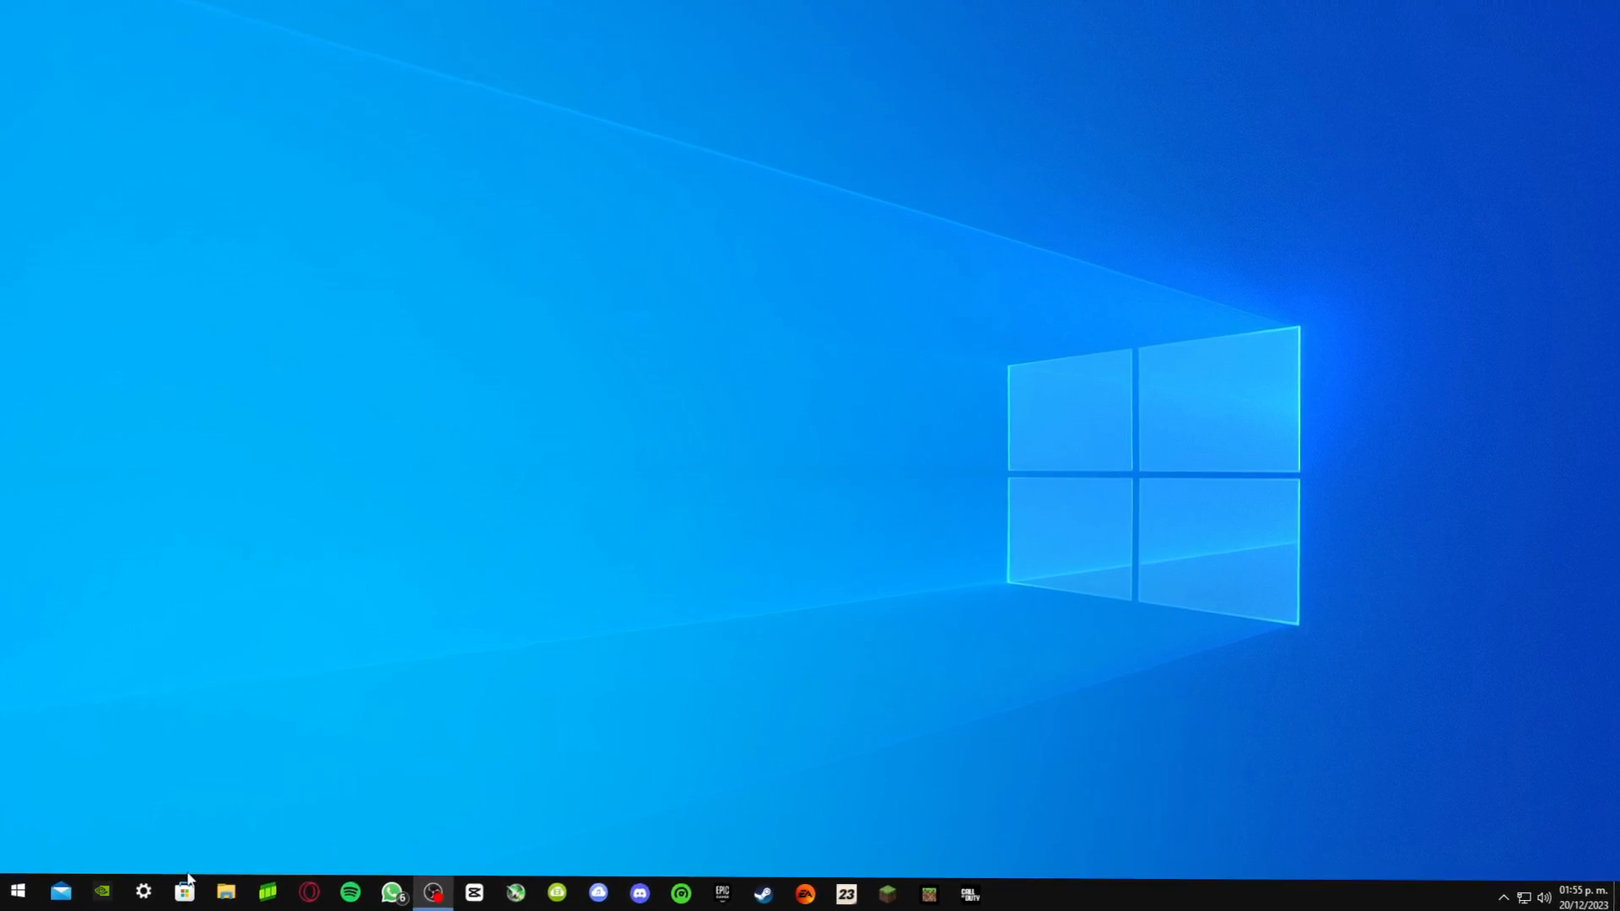
{"action": "left_click", "coordinate": [143, 894]}
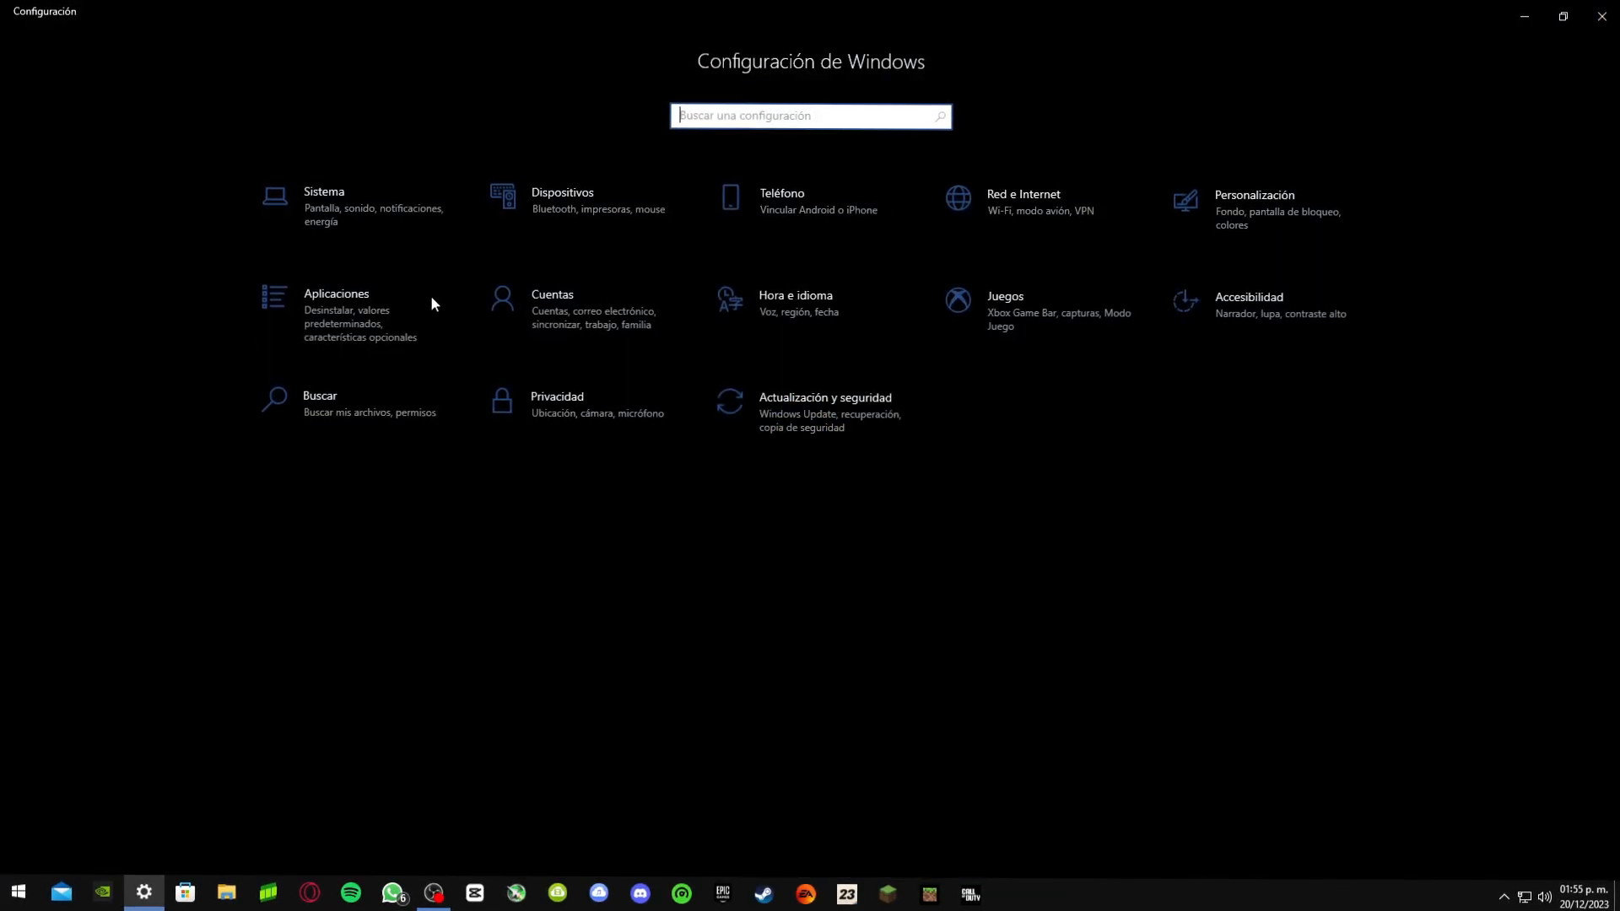
{"action": "left_click", "coordinate": [342, 217]}
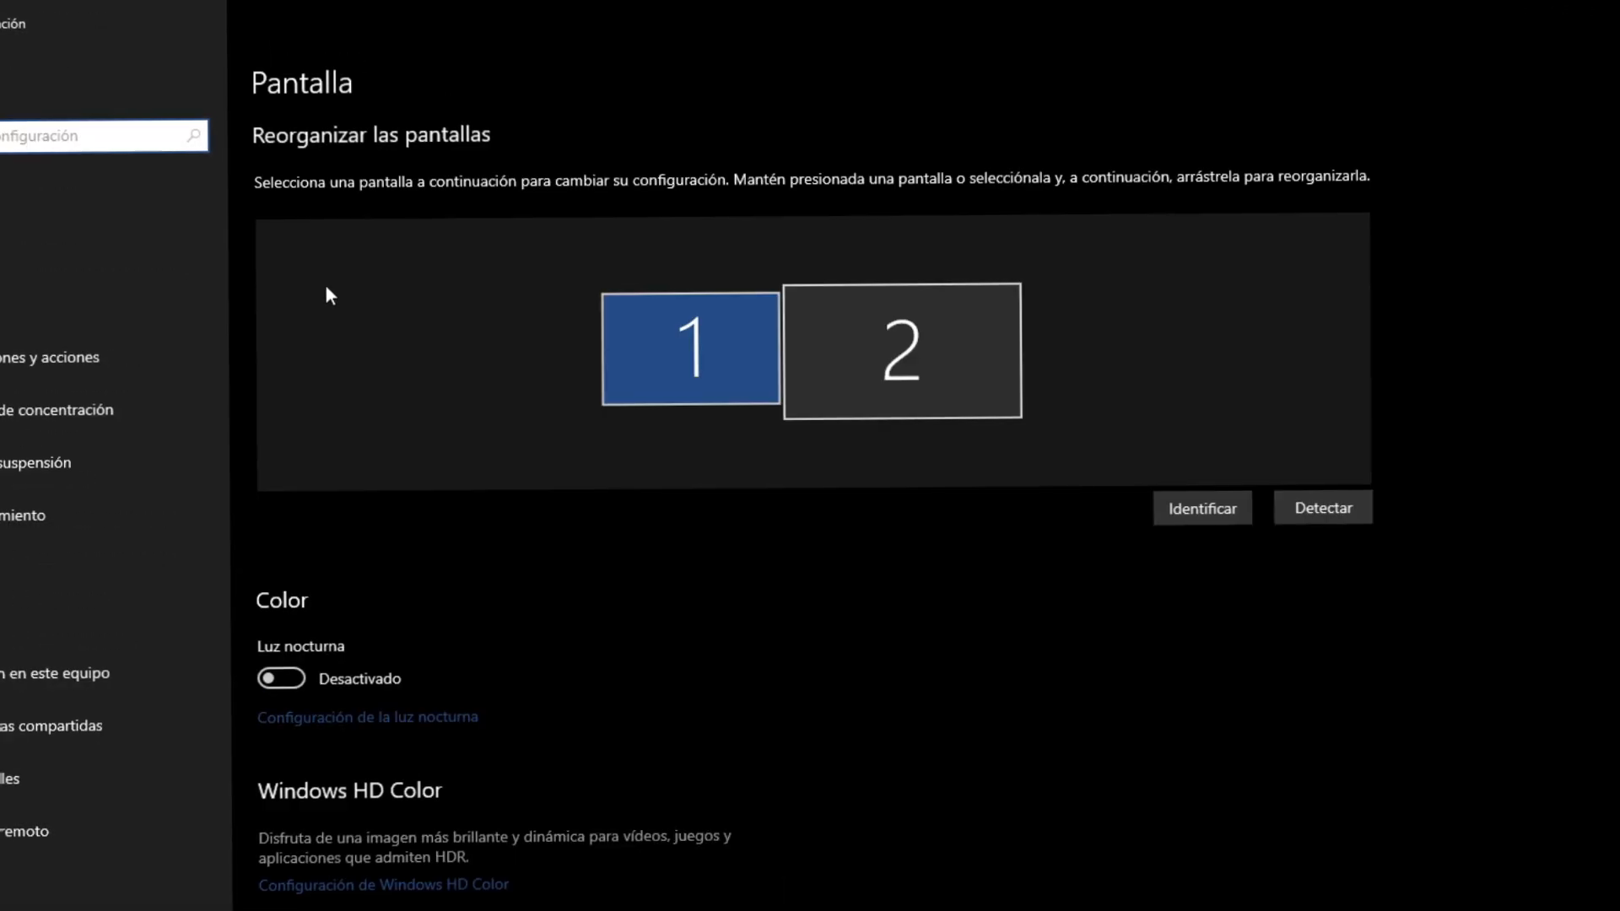
Look through the available screen resolutions for display 2 and close Windows Settings
{"action": "left_click", "coordinate": [818, 341]}
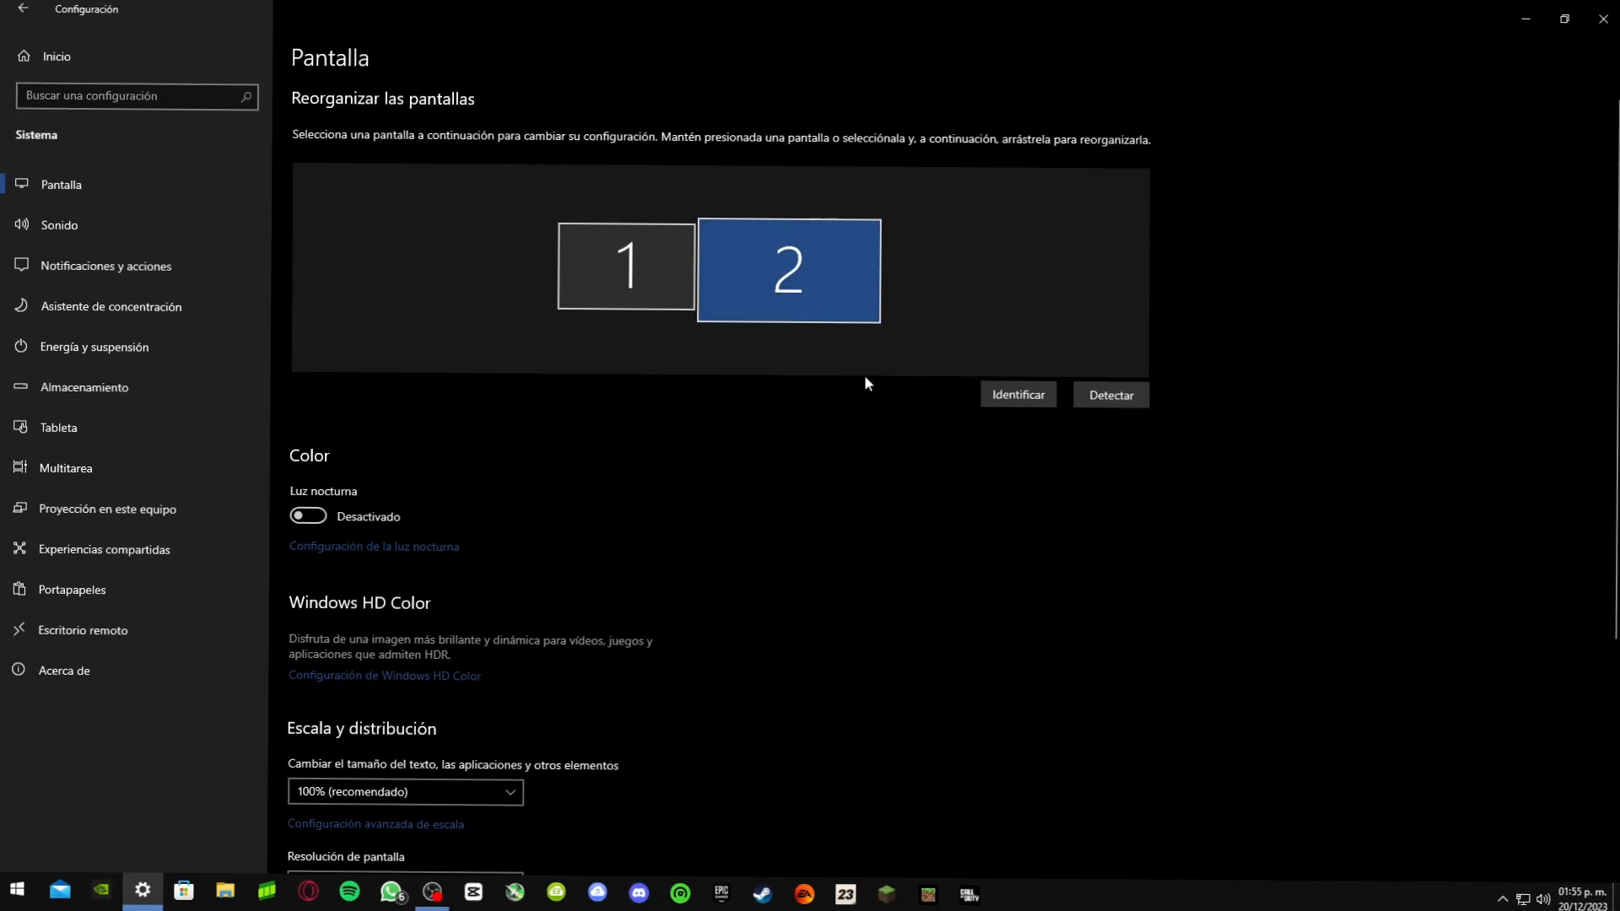
{"action": "scroll", "coordinate": [806, 409], "scroll_direction": "down", "scroll_amount": 5}
{"action": "left_click", "coordinate": [405, 524]}
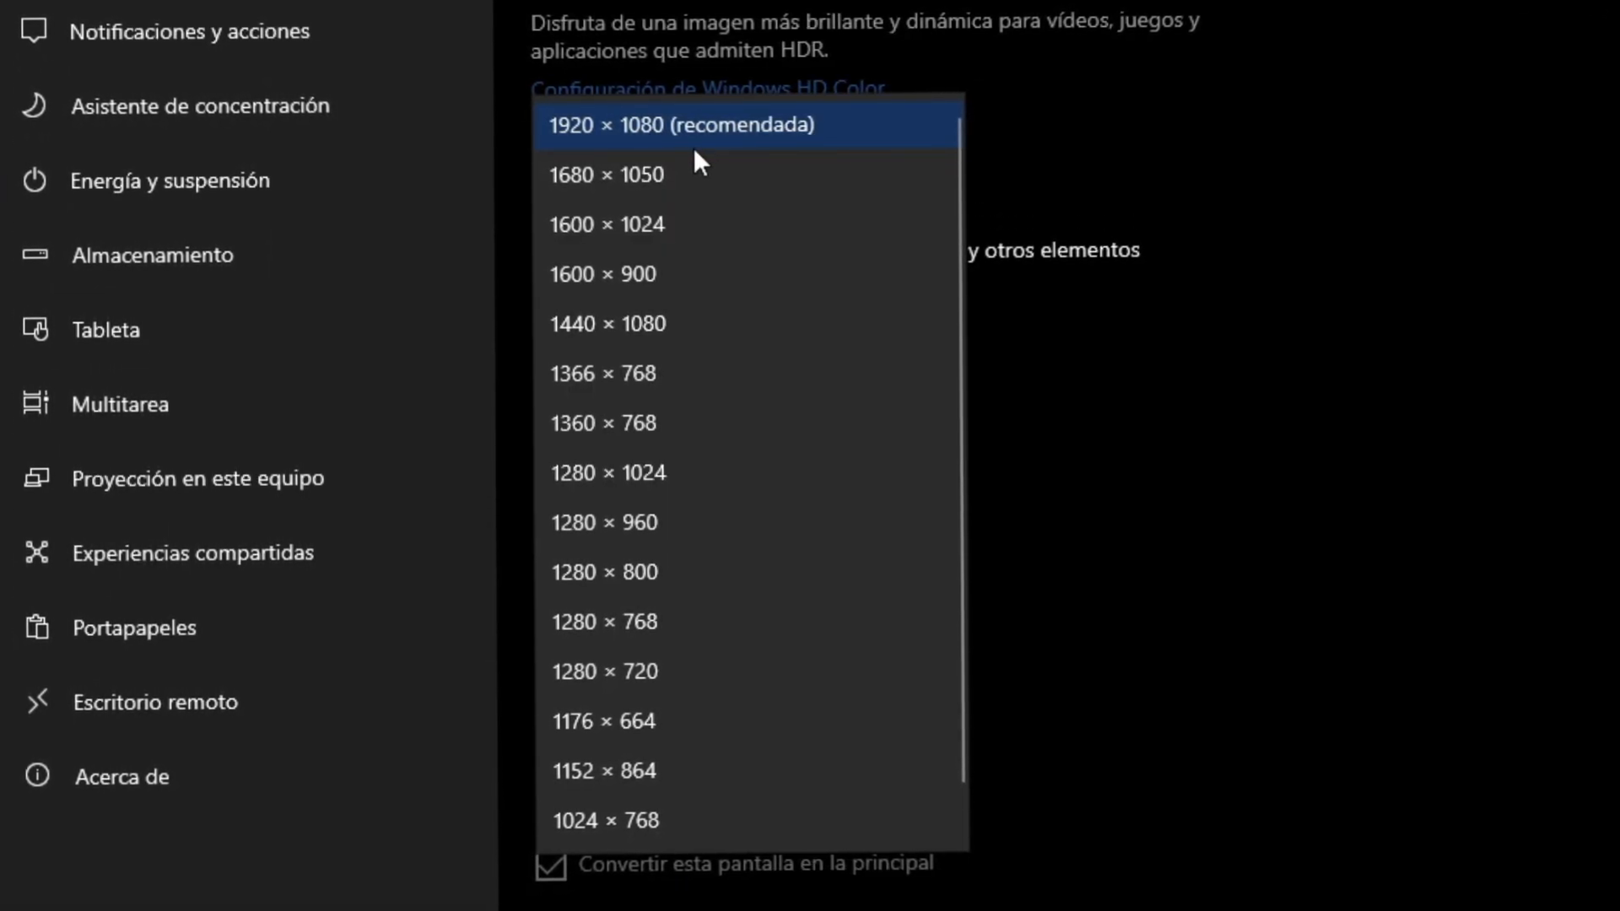
{"action": "scroll", "coordinate": [696, 778], "scroll_direction": "down", "scroll_amount": 1}
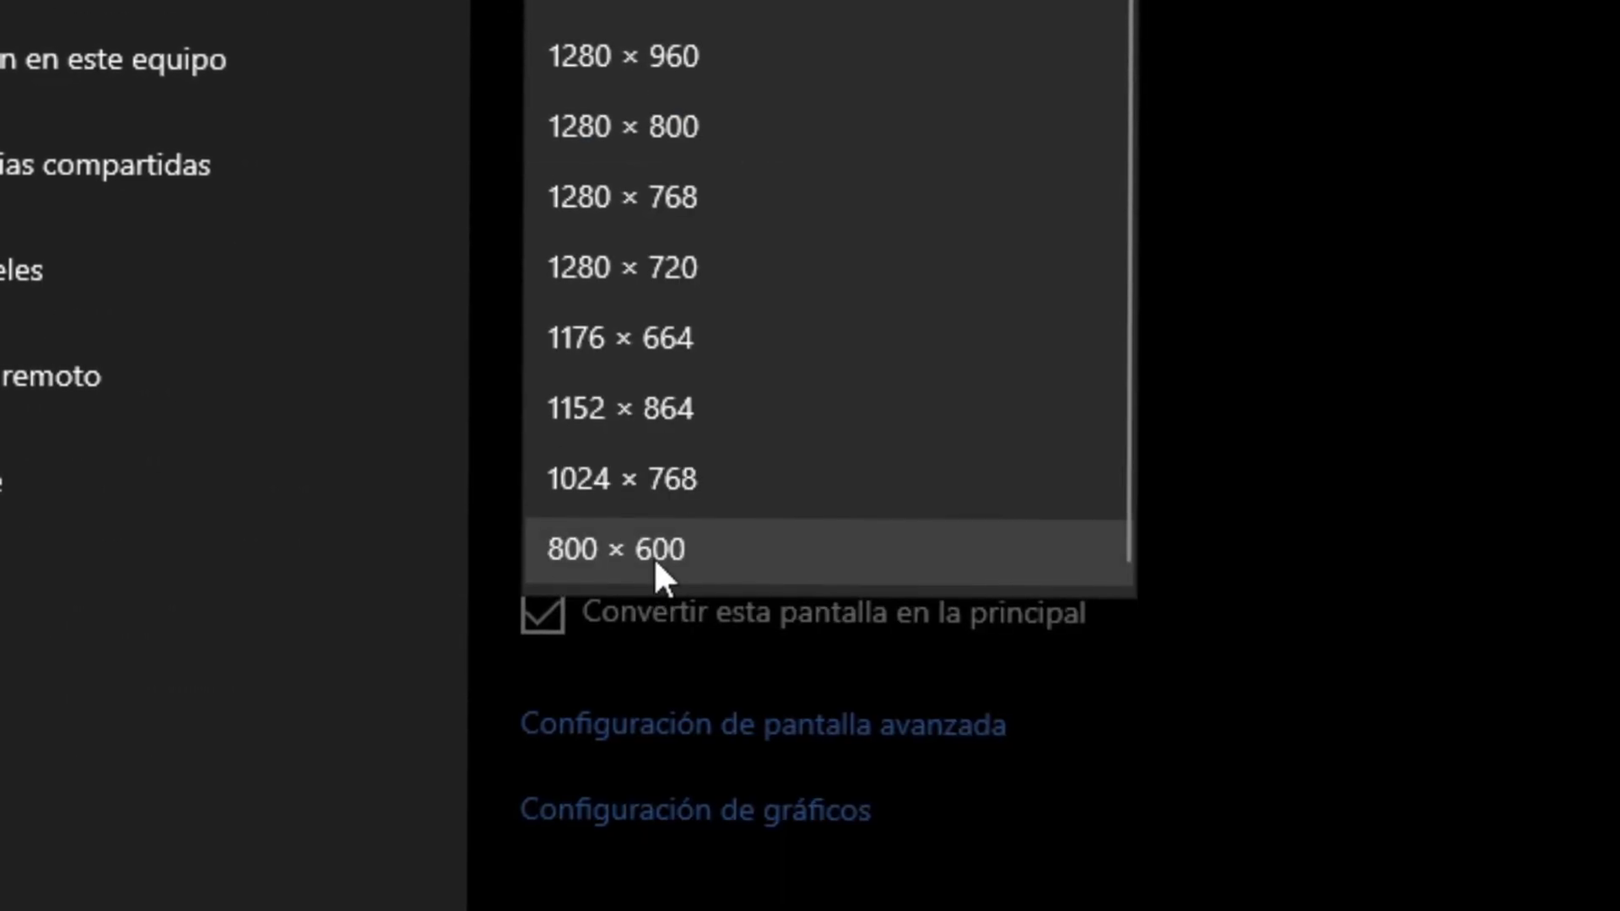
{"action": "left_click", "coordinate": [1597, 185]}
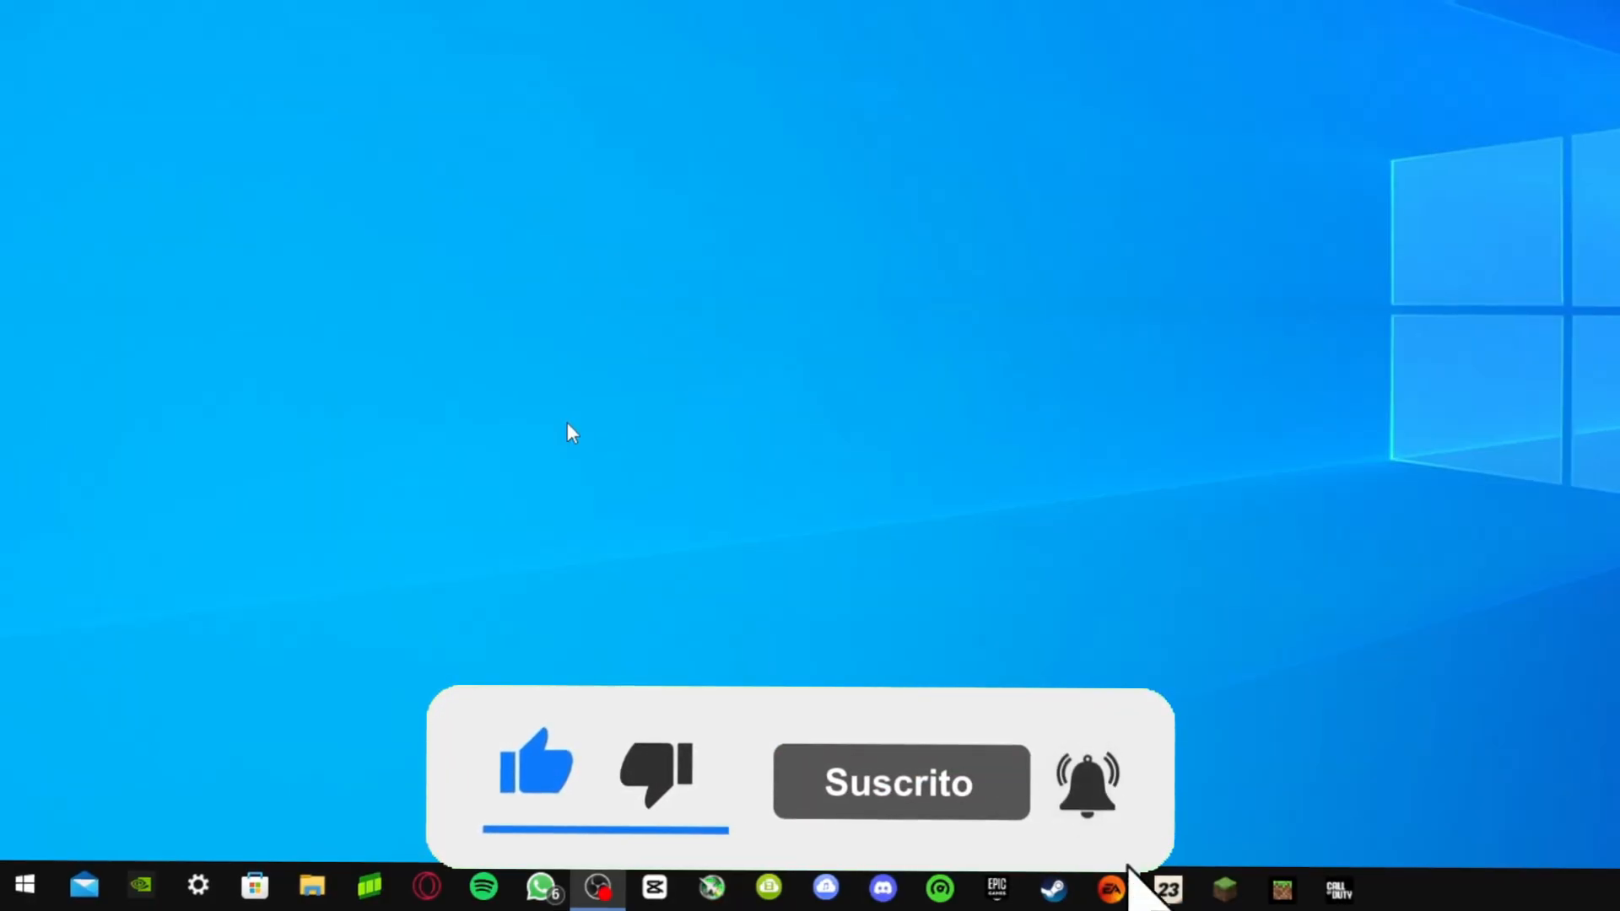
Open Elegir un plan de energía from a Windows search, activate the additional power plan Alto rendimiento and close the power options
{"action": "key", "text": "super"}
{"action": "type", "text": "eleg"}
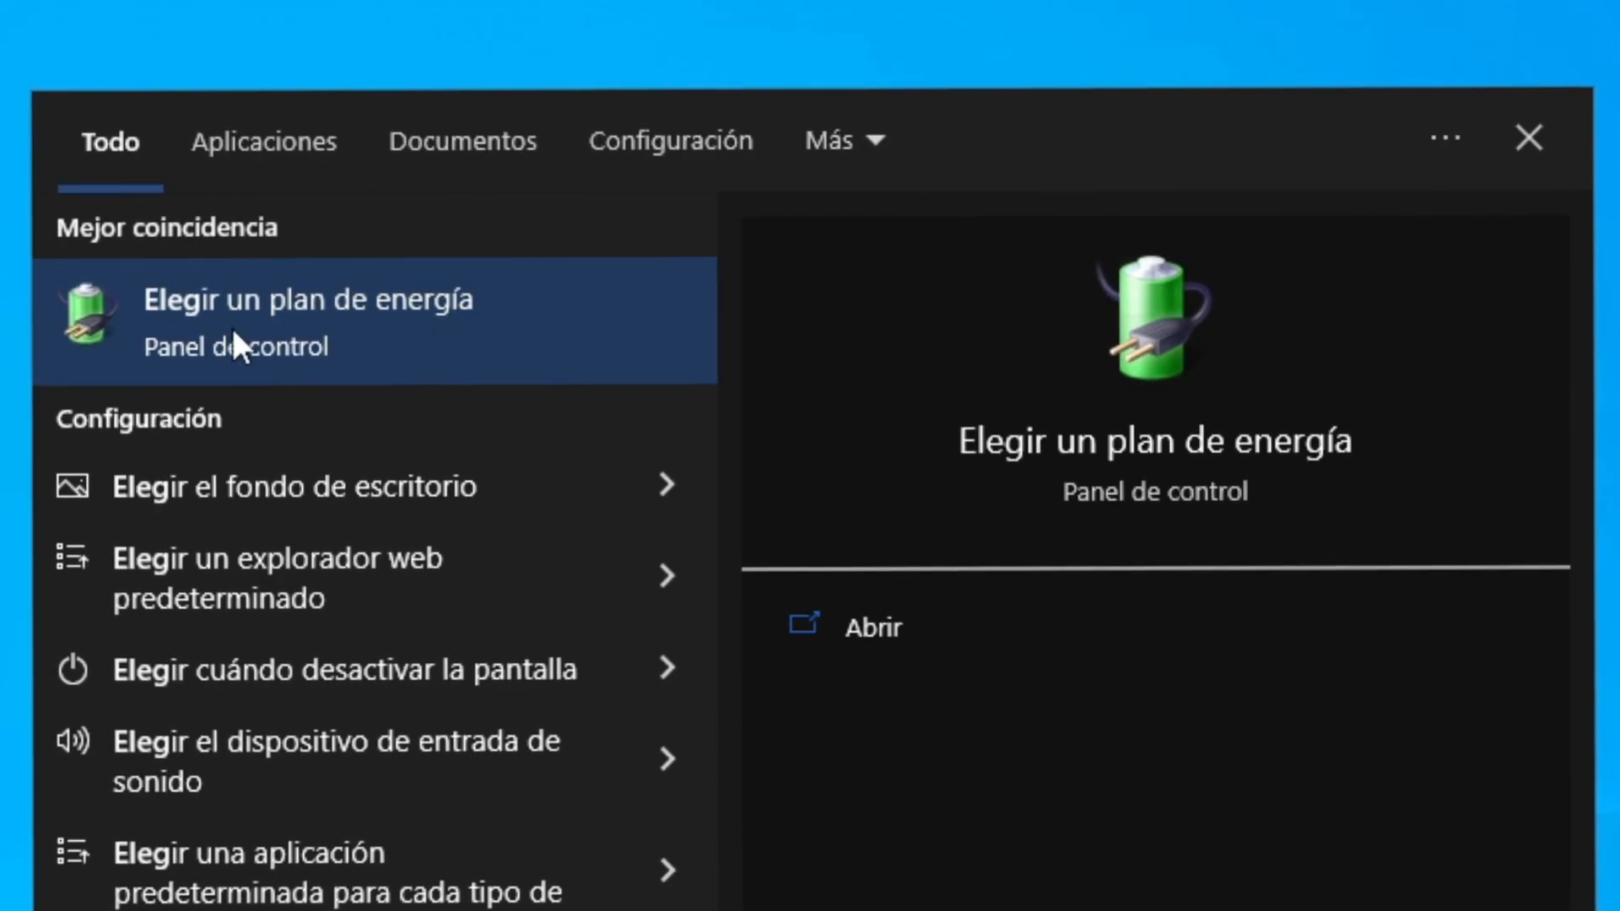
{"action": "left_click", "coordinate": [173, 229]}
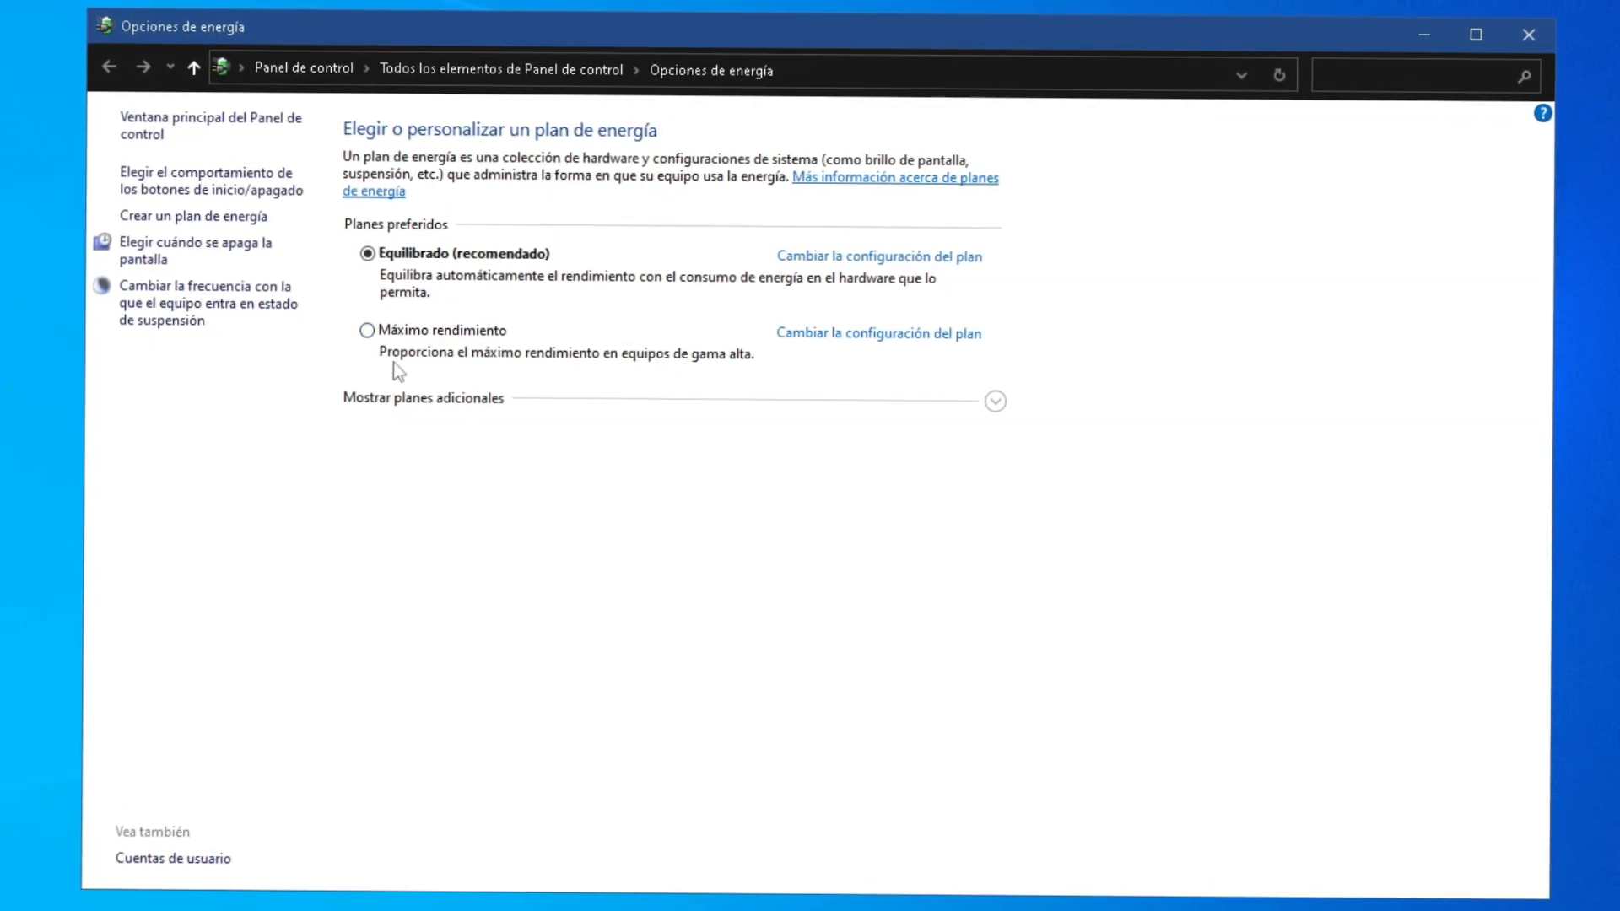
{"action": "left_click", "coordinate": [395, 411]}
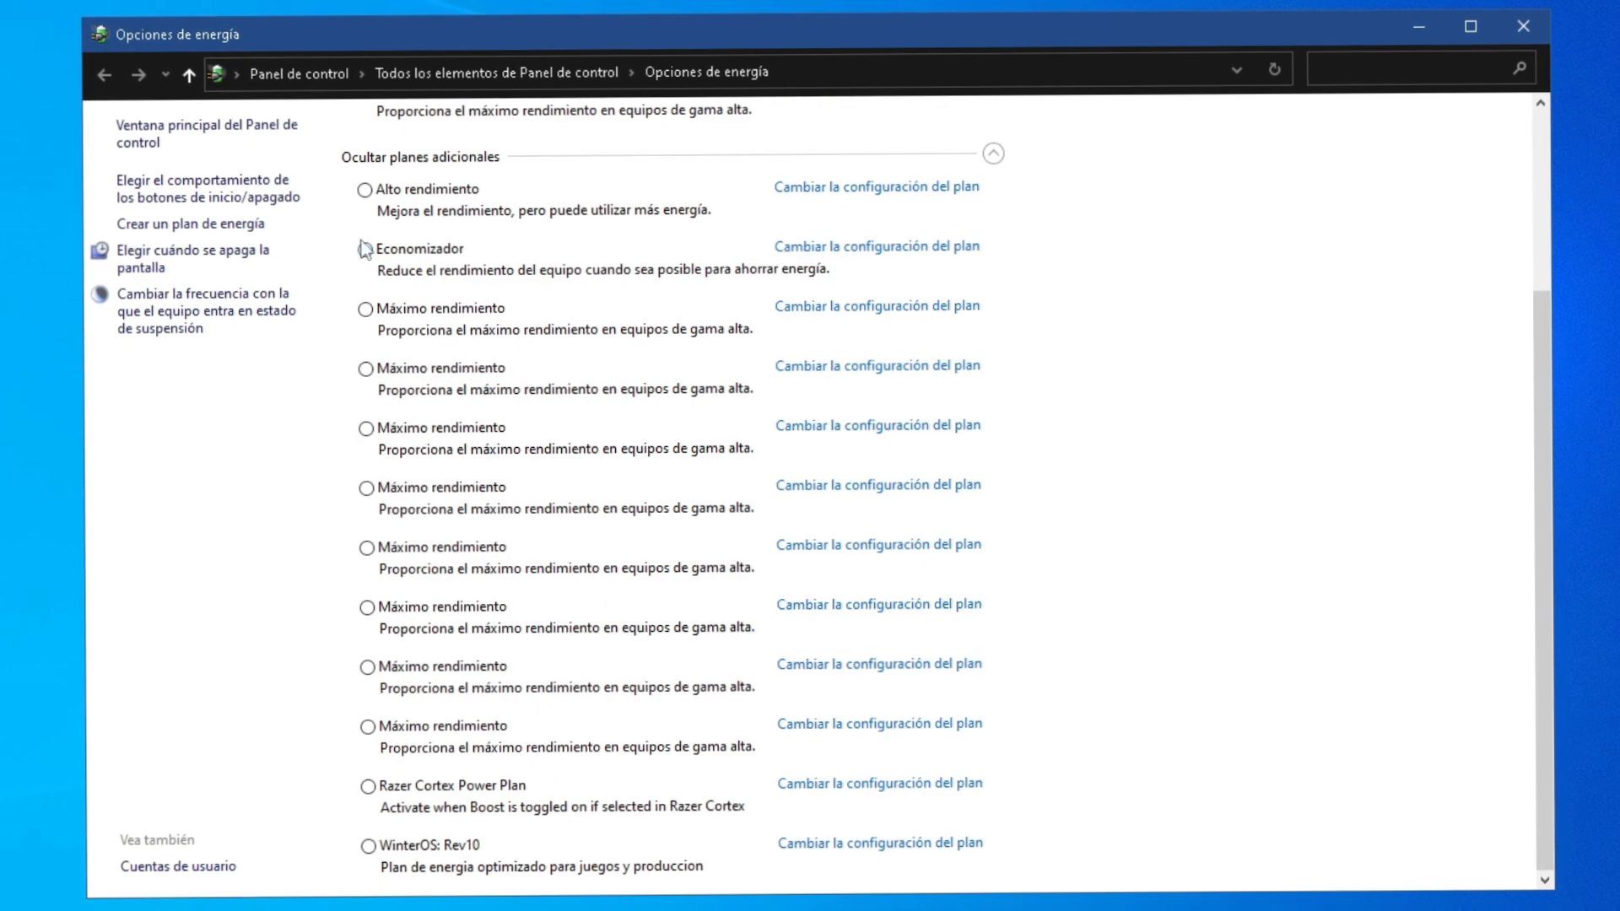
{"action": "left_click", "coordinate": [396, 204]}
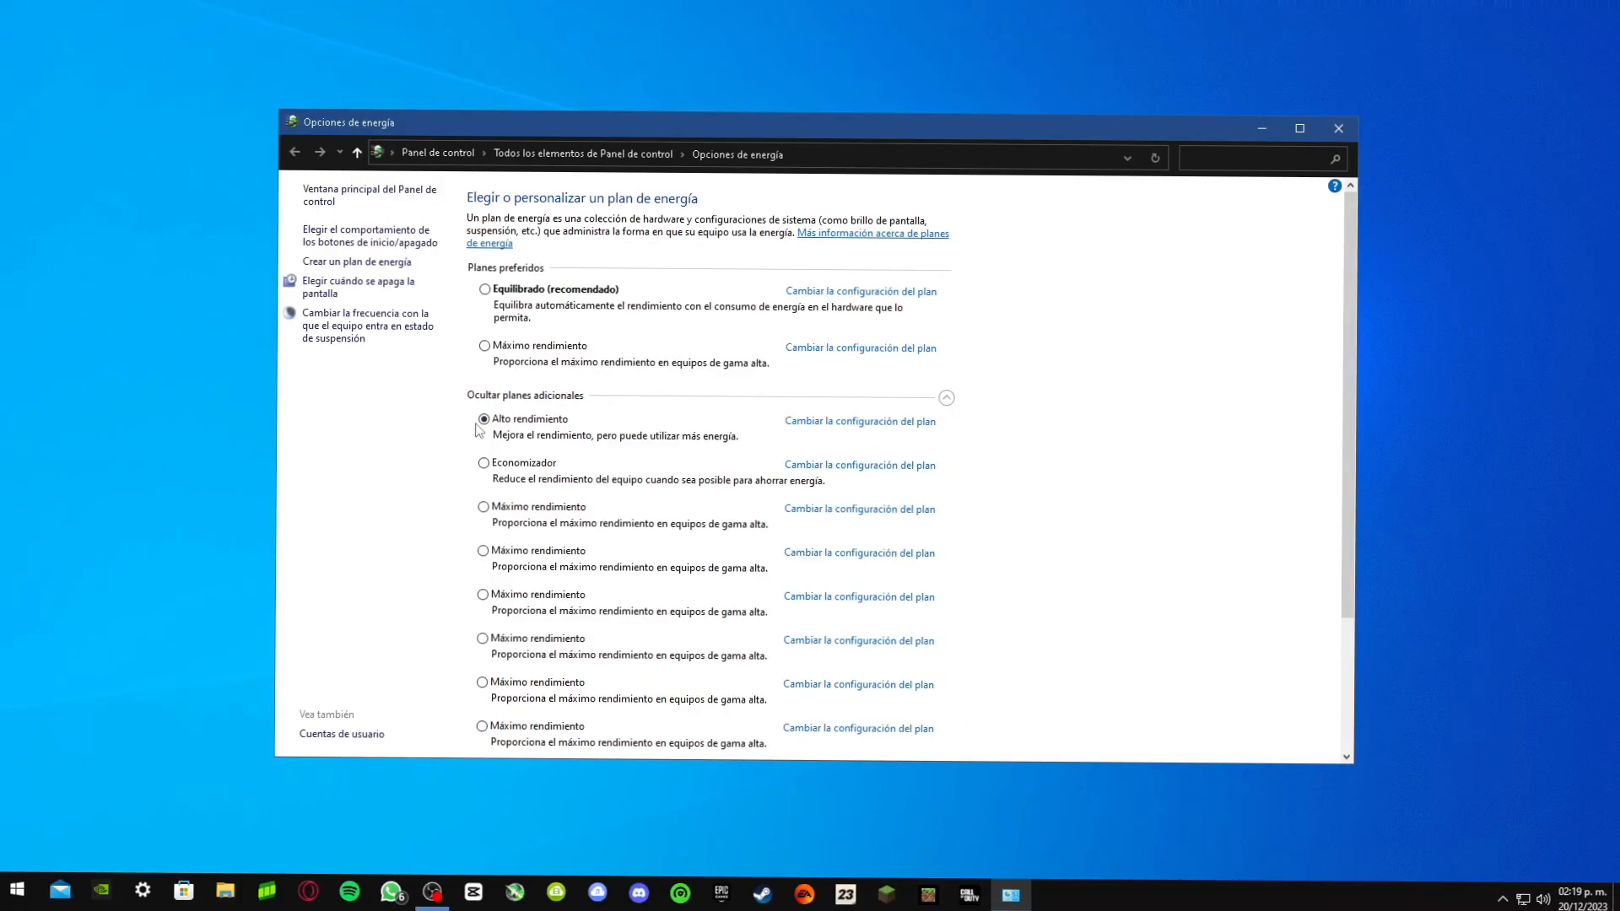
{"action": "left_click", "coordinate": [403, 341]}
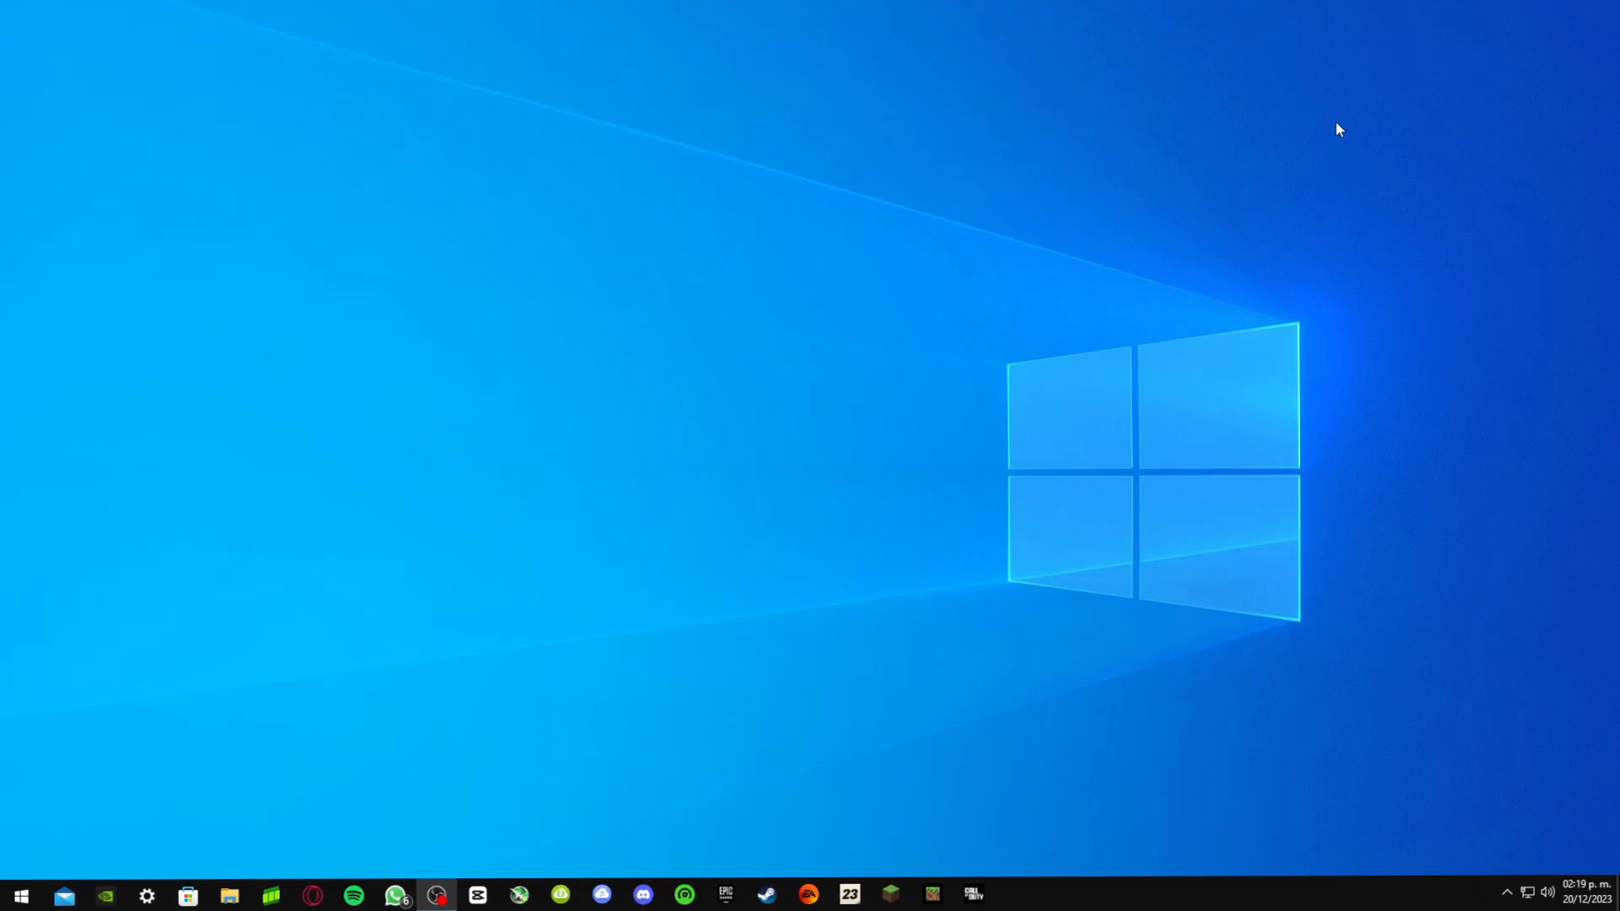